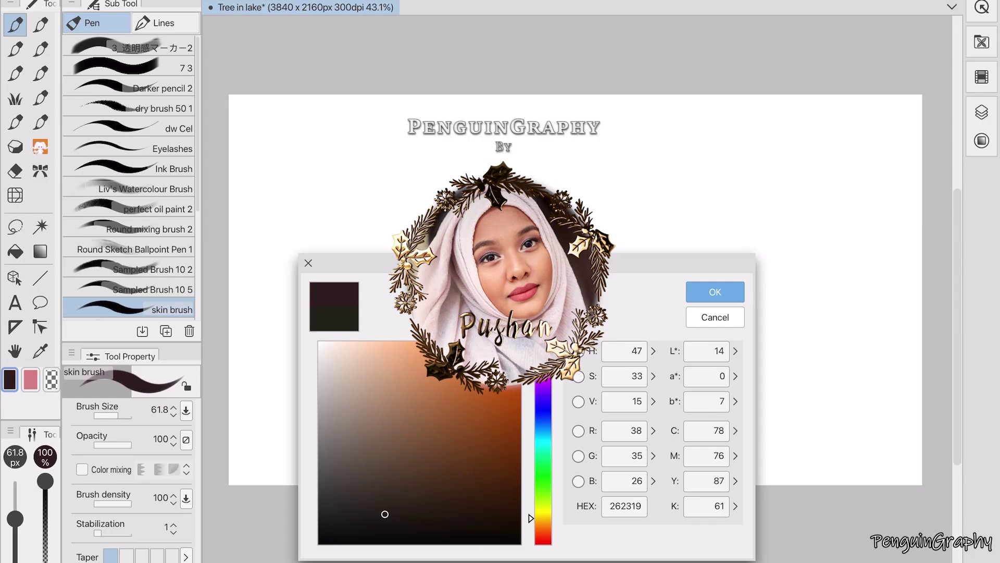
# - Set the brush color to dark brown 262319 and outline a tree trunk with its first upward branches mid-canvas
pyautogui.press('Return')
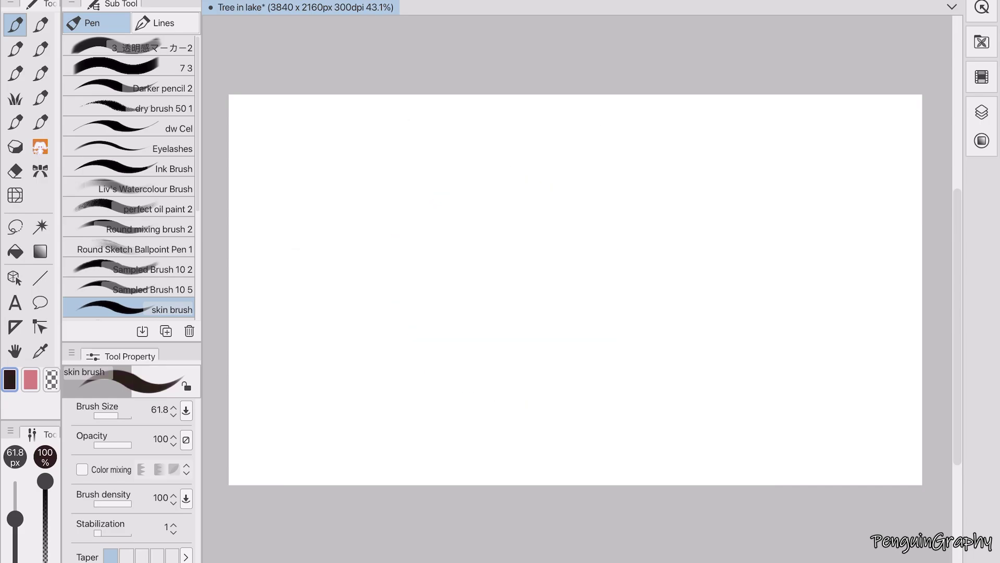
pyautogui.moveTo(530, 364); pyautogui.dragTo(531, 197)
pyautogui.moveTo(456, 163); pyautogui.dragTo(533, 294)
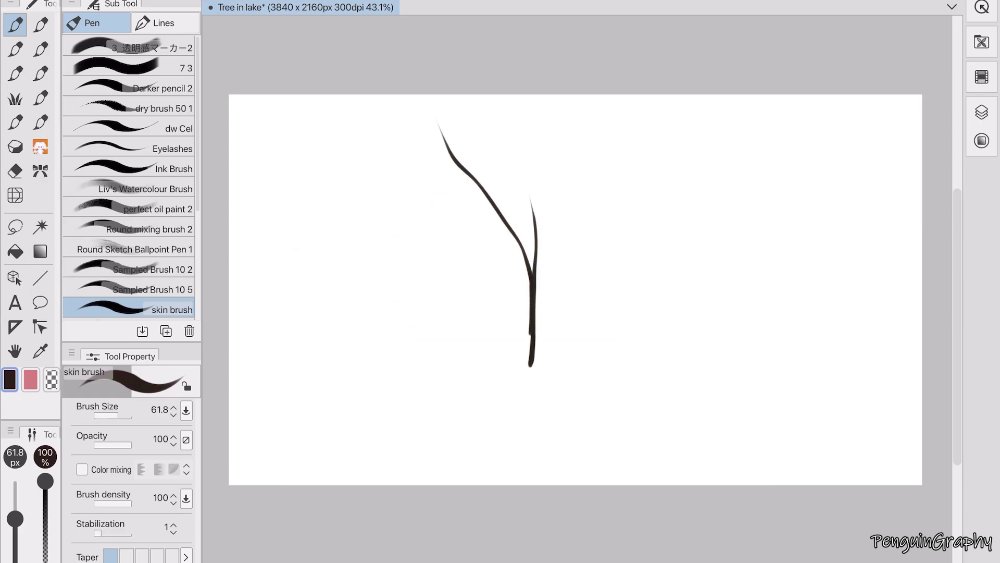
pyautogui.moveTo(527, 339)
pyautogui.mouseDown()
pyautogui.moveTo(553, 366)
pyautogui.moveTo(548, 152)
pyautogui.mouseUp()
pyautogui.moveTo(535, 224); pyautogui.dragTo(489, 95)
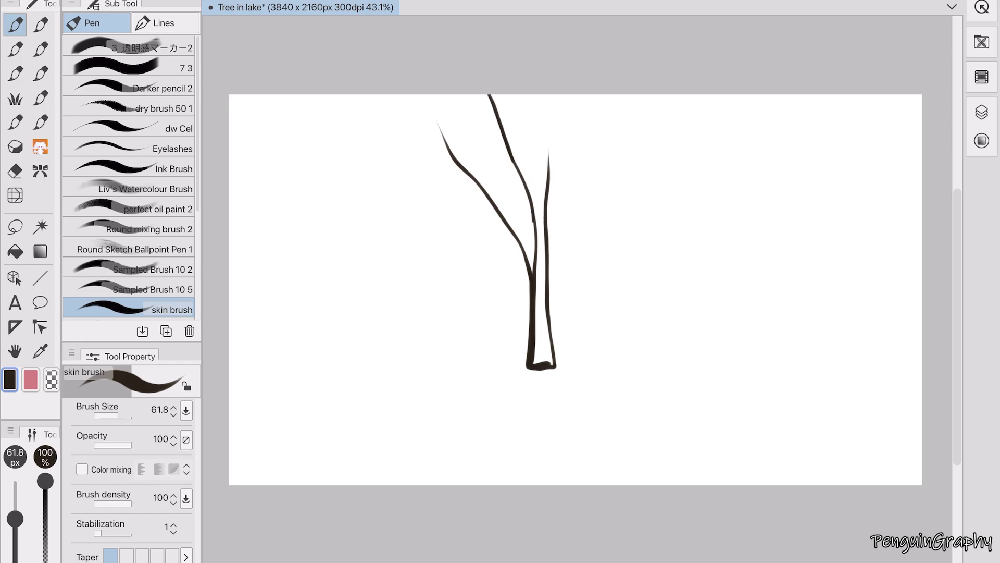
# - Thicken the branches, add a branch on the trunk's right side, and fill the trunk solid dark brown
pyautogui.moveTo(513, 162)
pyautogui.mouseDown()
pyautogui.moveTo(537, 248)
pyautogui.moveTo(527, 261)
pyautogui.moveTo(438, 129)
pyautogui.mouseUp()
pyautogui.moveTo(482, 183)
pyautogui.mouseDown()
pyautogui.moveTo(531, 258)
pyautogui.moveTo(534, 224)
pyautogui.moveTo(491, 97)
pyautogui.moveTo(531, 187)
pyautogui.moveTo(549, 154)
pyautogui.moveTo(560, 96)
pyautogui.moveTo(541, 371)
pyautogui.mouseUp()
pyautogui.moveTo(555, 327); pyautogui.dragTo(604, 182)
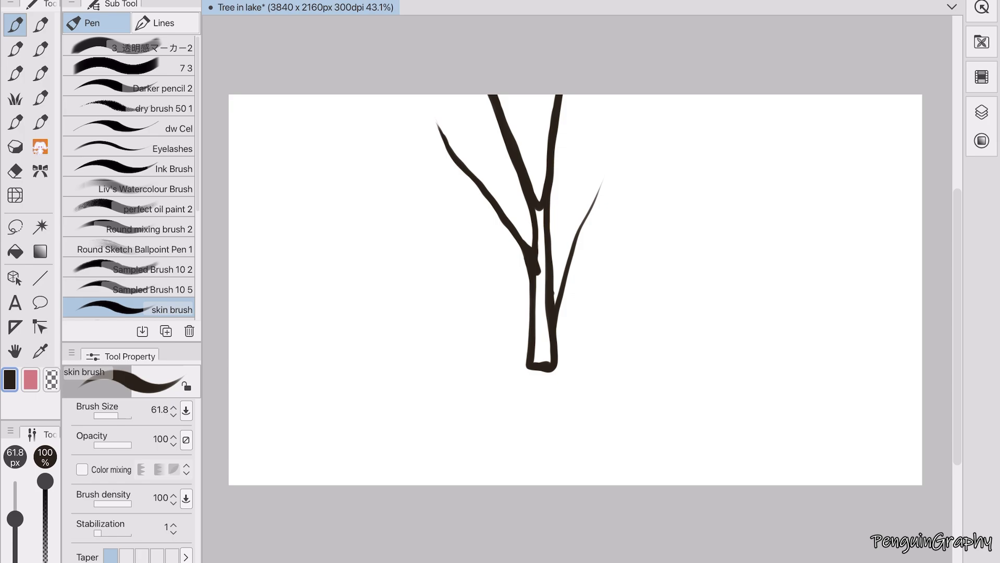
pyautogui.moveTo(553, 296); pyautogui.dragTo(621, 151)
pyautogui.moveTo(529, 271)
pyautogui.mouseDown()
pyautogui.moveTo(539, 372)
pyautogui.moveTo(540, 240)
pyautogui.moveTo(544, 362)
pyautogui.mouseUp()
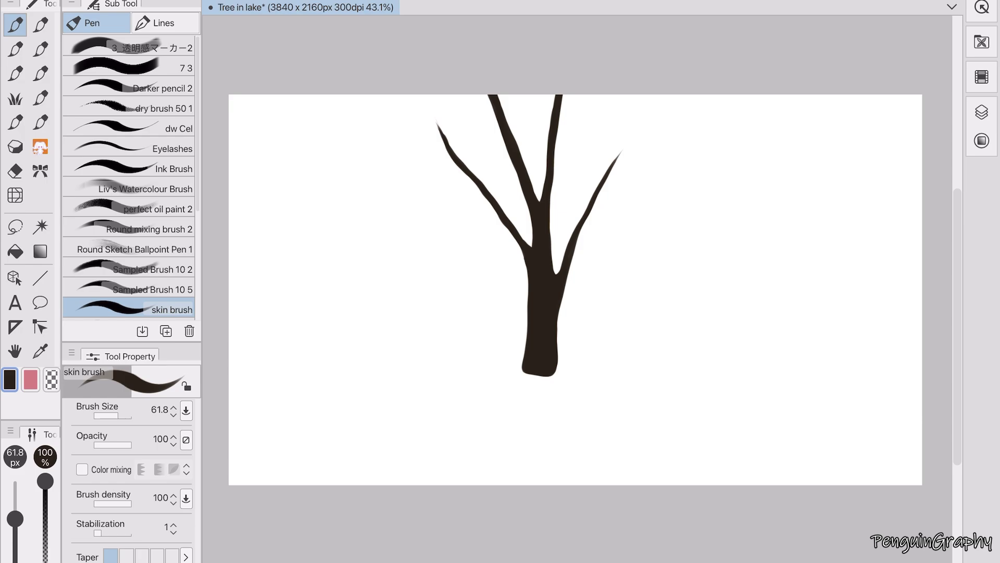
# - Add forking twigs to the right-hand and upper branches and widen the base of the trunk
pyautogui.moveTo(577, 244); pyautogui.dragTo(642, 171)
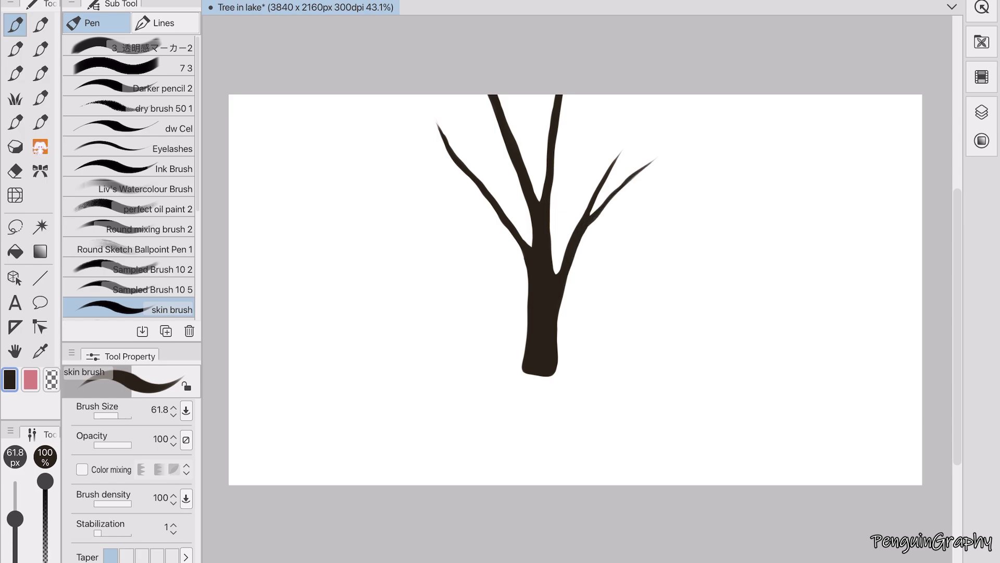
pyautogui.moveTo(599, 211)
pyautogui.mouseDown()
pyautogui.moveTo(517, 378)
pyautogui.moveTo(521, 294)
pyautogui.mouseUp()
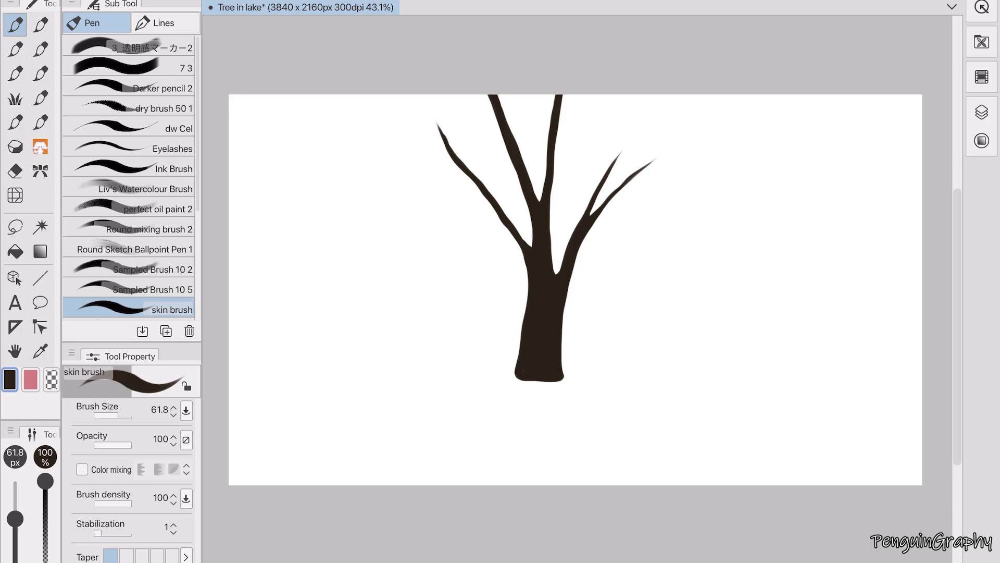
pyautogui.moveTo(603, 203); pyautogui.dragTo(713, 123)
pyautogui.moveTo(627, 179); pyautogui.dragTo(670, 166)
pyautogui.moveTo(554, 171)
pyautogui.mouseDown()
pyautogui.moveTo(604, 99)
pyautogui.moveTo(555, 171)
pyautogui.mouseUp()
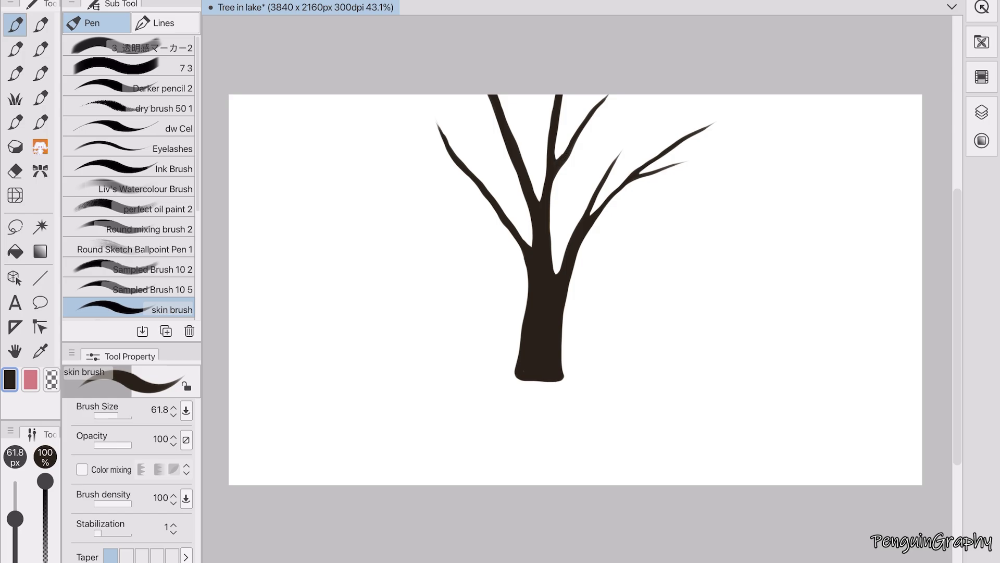
# - Add a layer above the trunk and choose the Leaf Group 4 - Accents brush in green 435D3A
pyautogui.click(981, 112)
pyautogui.click(835, 434)
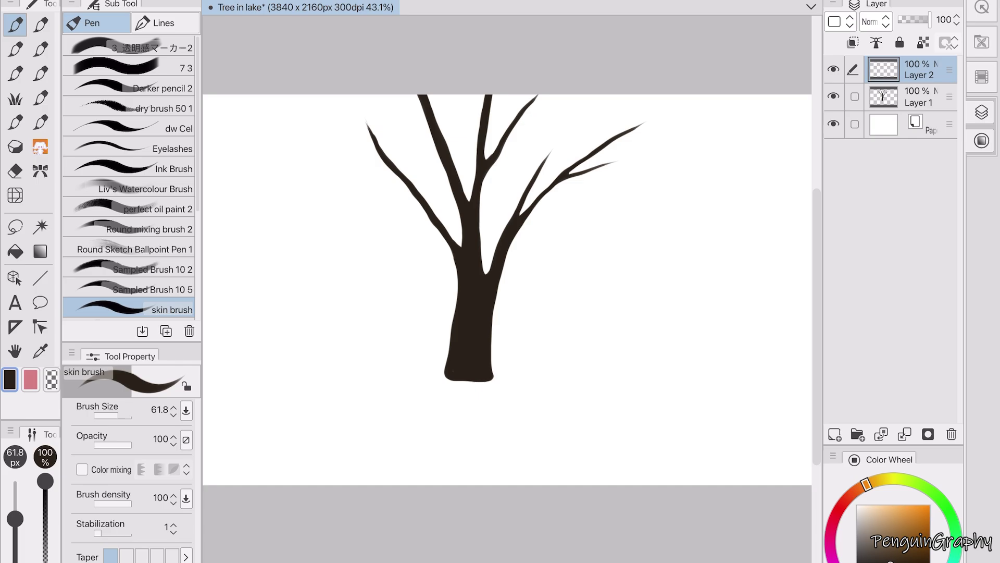
pyautogui.click(15, 73)
pyautogui.click(10, 380)
pyautogui.click(397, 464)
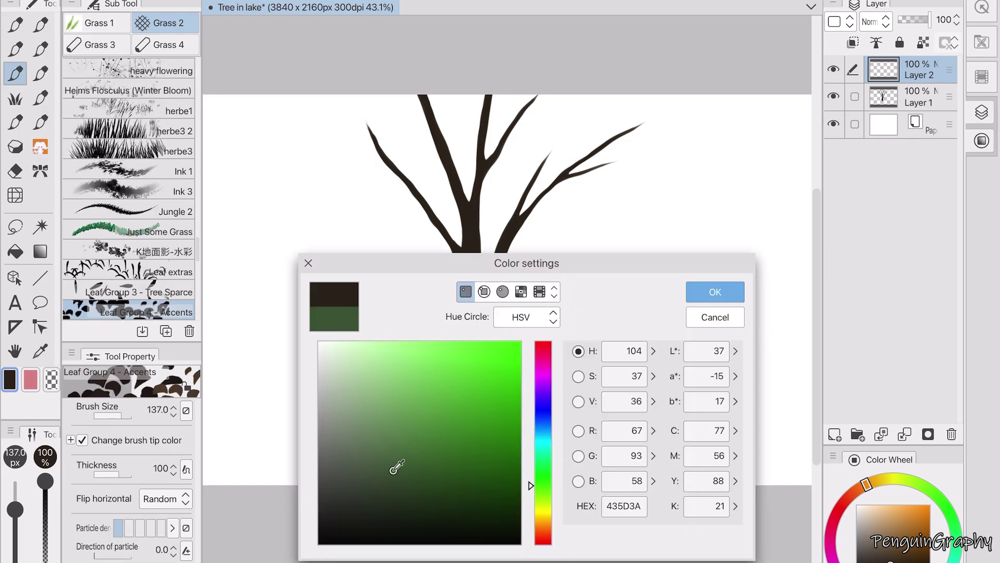
pyautogui.click(714, 290)
# - Set the leaf brush's color jitter to luminosity -7 and blend with sub color 18
pyautogui.click(186, 386)
pyautogui.click(373, 259)
pyautogui.click(360, 191)
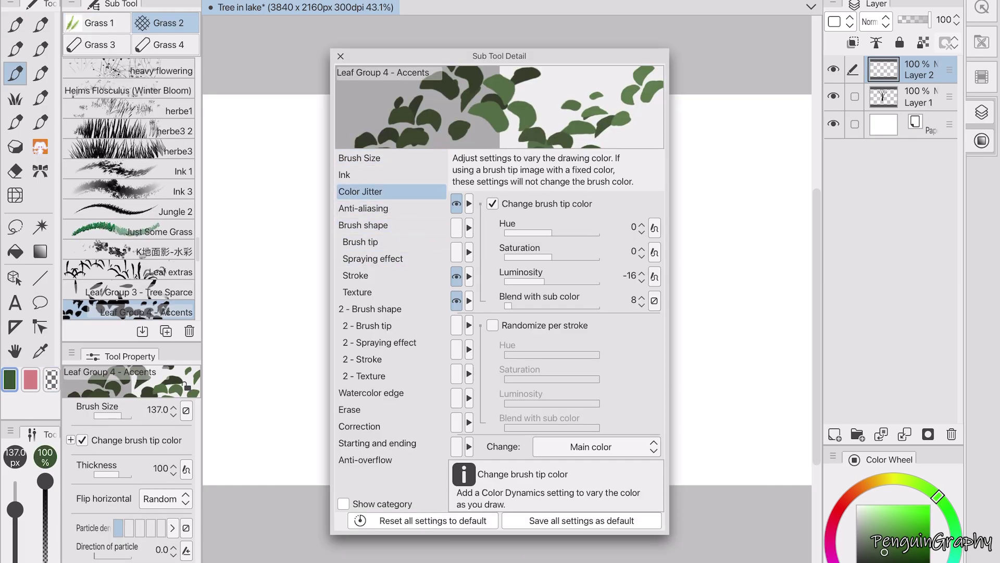
pyautogui.moveTo(508, 306); pyautogui.dragTo(517, 306)
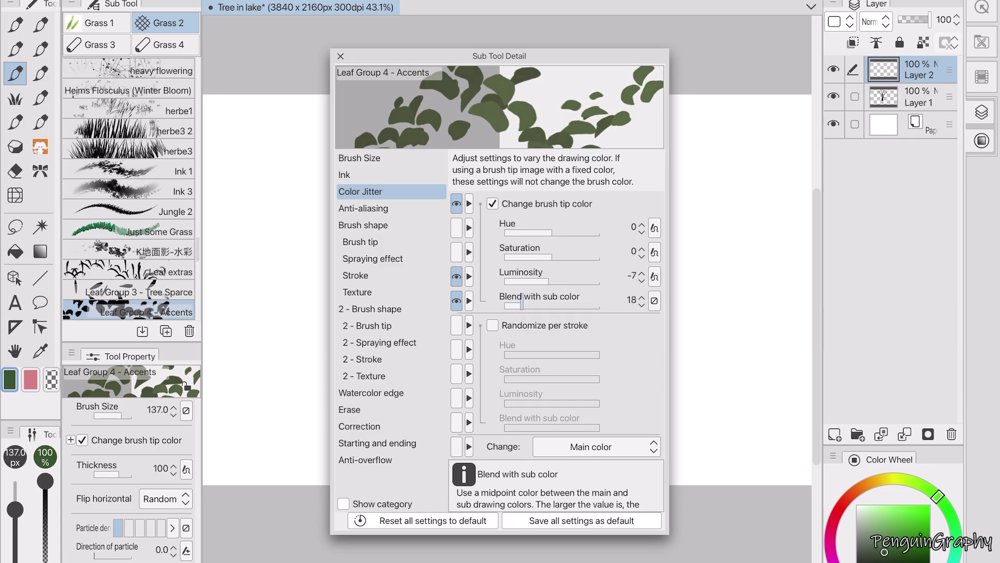
pyautogui.click(341, 56)
# - Paint clusters of green leaves over the tree's branches to form the front foliage
pyautogui.moveTo(443, 143)
pyautogui.mouseDown()
pyautogui.moveTo(440, 127)
pyautogui.moveTo(537, 208)
pyautogui.moveTo(505, 112)
pyautogui.moveTo(405, 145)
pyautogui.moveTo(386, 188)
pyautogui.moveTo(505, 148)
pyautogui.mouseUp()
pyautogui.moveTo(573, 109)
pyautogui.mouseDown()
pyautogui.moveTo(584, 172)
pyautogui.moveTo(625, 167)
pyautogui.moveTo(677, 135)
pyautogui.moveTo(672, 172)
pyautogui.moveTo(568, 210)
pyautogui.moveTo(537, 255)
pyautogui.moveTo(494, 226)
pyautogui.moveTo(448, 214)
pyautogui.mouseUp()
pyautogui.moveTo(500, 193)
pyautogui.mouseDown()
pyautogui.moveTo(554, 203)
pyautogui.moveTo(677, 138)
pyautogui.moveTo(599, 224)
pyautogui.moveTo(500, 272)
pyautogui.mouseUp()
pyautogui.moveTo(433, 108); pyautogui.dragTo(408, 106)
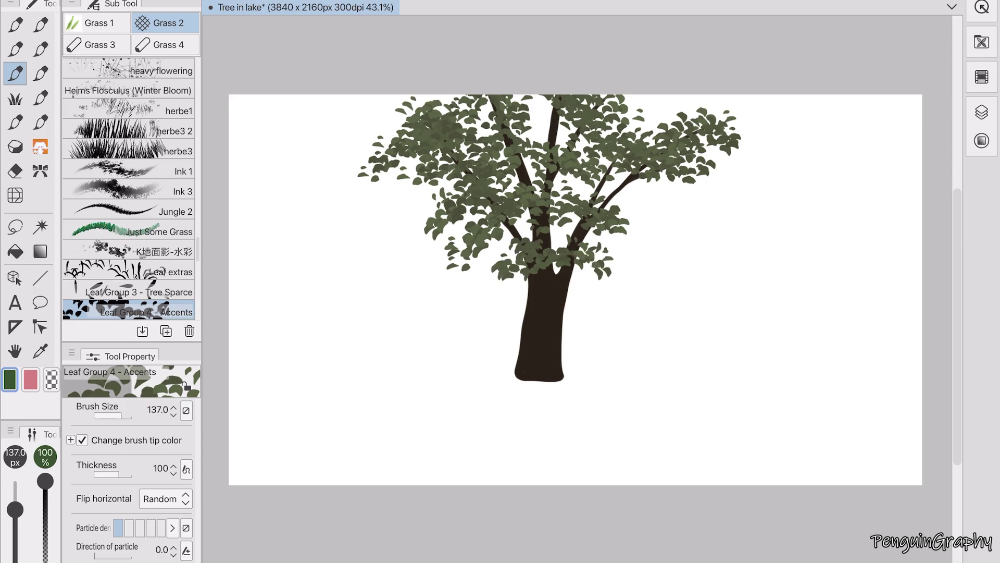
# - Add a layer beneath the trunk layer and set the brush color to darker green 33482C
pyautogui.click(981, 112)
pyautogui.press('o')
pyautogui.doubleClick(9, 379)
pyautogui.moveTo(398, 465); pyautogui.dragTo(398, 478)
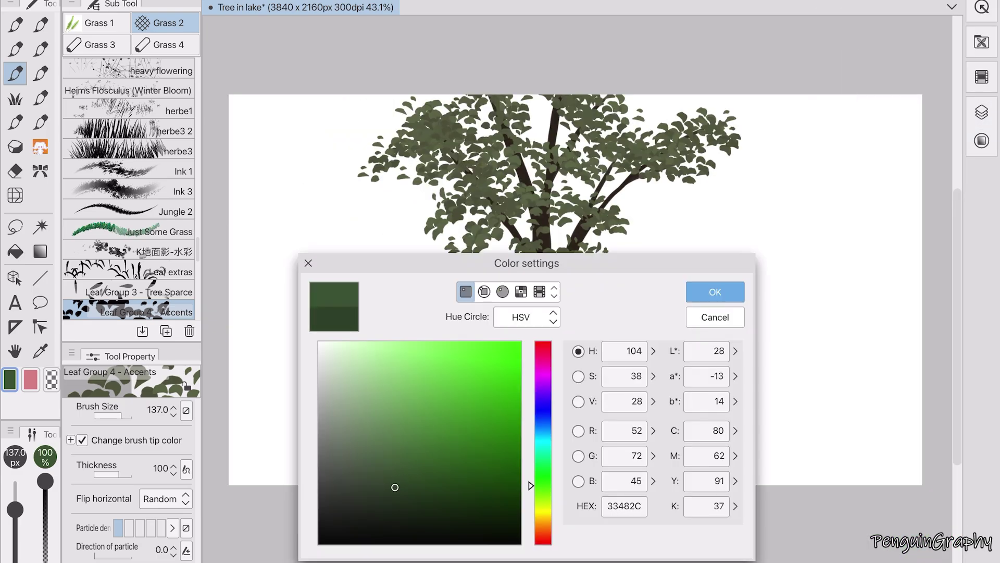
pyautogui.press('Return')
# - Paint darker leaves behind the branches, filling out the crown on both sides and along its lower edge
pyautogui.moveTo(443, 230); pyautogui.dragTo(485, 214)
pyautogui.moveTo(448, 182)
pyautogui.mouseDown()
pyautogui.moveTo(420, 254)
pyautogui.moveTo(435, 201)
pyautogui.moveTo(381, 125)
pyautogui.moveTo(563, 138)
pyautogui.mouseUp()
pyautogui.moveTo(620, 198)
pyautogui.mouseDown()
pyautogui.moveTo(625, 276)
pyautogui.moveTo(651, 214)
pyautogui.moveTo(724, 183)
pyautogui.mouseUp()
pyautogui.moveTo(463, 271)
pyautogui.mouseDown()
pyautogui.moveTo(500, 245)
pyautogui.moveTo(526, 172)
pyautogui.moveTo(719, 157)
pyautogui.moveTo(661, 270)
pyautogui.mouseUp()
pyautogui.moveTo(607, 241)
pyautogui.mouseDown()
pyautogui.moveTo(511, 291)
pyautogui.moveTo(617, 305)
pyautogui.moveTo(409, 239)
pyautogui.moveTo(482, 266)
pyautogui.mouseUp()
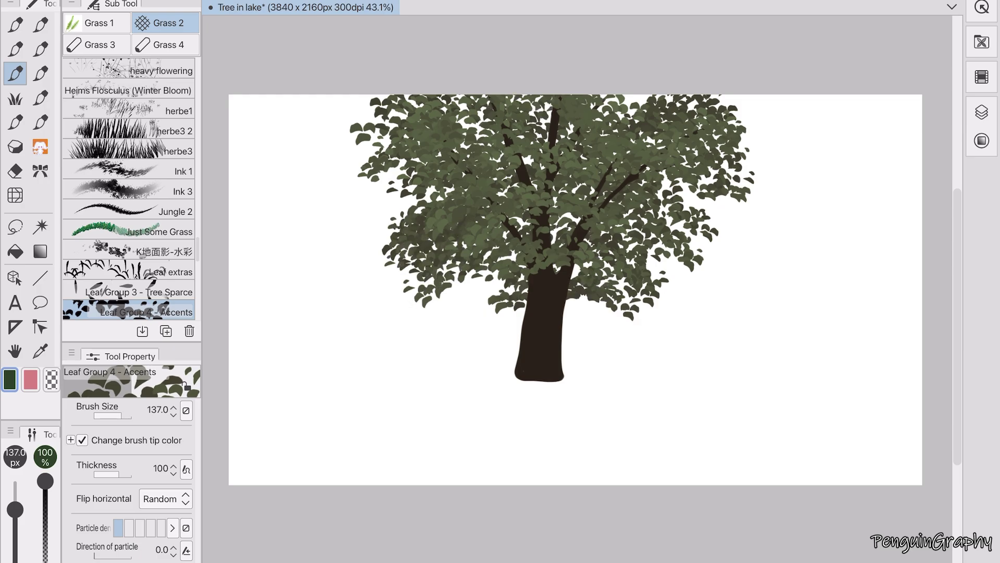
# - Erase the low-hanging leaves to the right of the trunk, then return to the leaf brush
pyautogui.press('e')
pyautogui.press('b')
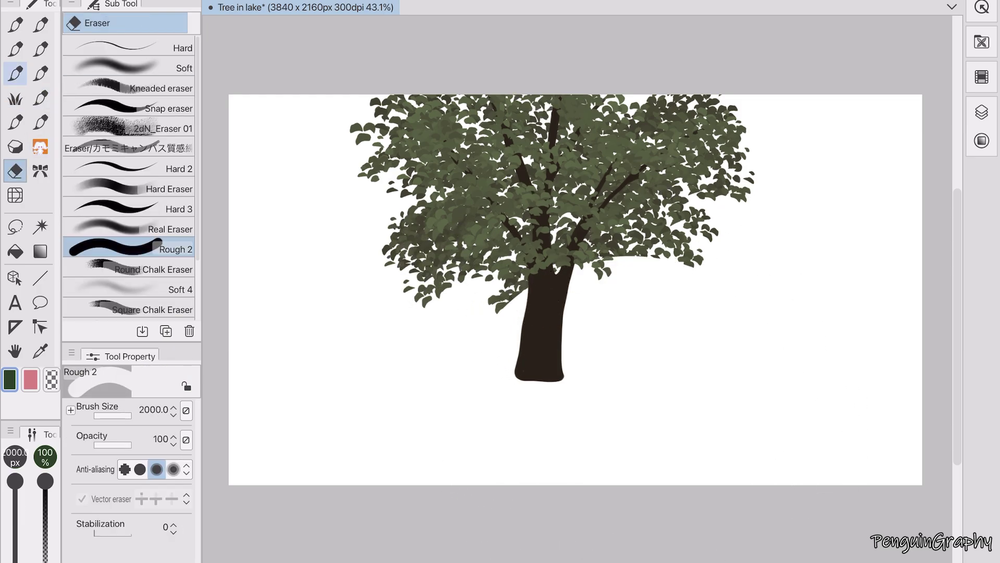
# - Try several leaf strokes along the crown's lower edge beside the trunk and undo them
pyautogui.moveTo(500, 292)
pyautogui.mouseDown()
pyautogui.moveTo(625, 266)
pyautogui.moveTo(695, 219)
pyautogui.mouseUp()
pyautogui.moveTo(615, 256); pyautogui.dragTo(648, 310)
pyautogui.hotkey('ctrl', 'z')
pyautogui.hotkey('ctrl', 'z')
pyautogui.moveTo(570, 276); pyautogui.dragTo(638, 271)
pyautogui.moveTo(565, 300); pyautogui.dragTo(623, 310)
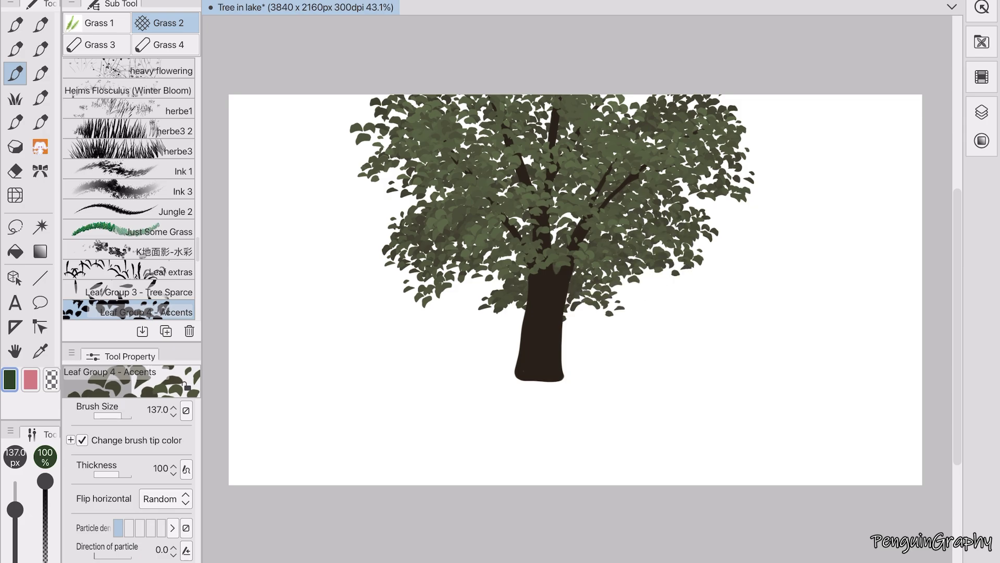
pyautogui.hotkey('ctrl', 'z')
pyautogui.hotkey('ctrl', 'z')
pyautogui.hotkey('ctrl', 'z')
pyautogui.hotkey('ctrl', 'z')
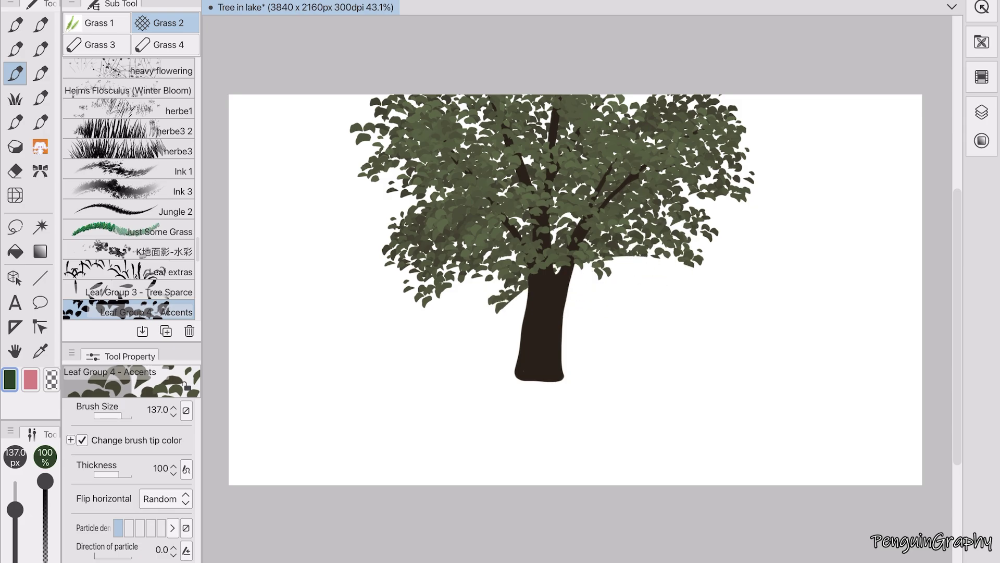
pyautogui.moveTo(594, 281)
pyautogui.mouseDown()
pyautogui.moveTo(667, 250)
pyautogui.moveTo(672, 300)
pyautogui.mouseUp()
pyautogui.hotkey('ctrl', 'z')
# - Paint a few dark leaves along the crown's lower edge on both sides of the trunk
pyautogui.moveTo(490, 296)
pyautogui.mouseDown()
pyautogui.moveTo(476, 325)
pyautogui.moveTo(461, 305)
pyautogui.mouseUp()
pyautogui.moveTo(571, 269)
pyautogui.mouseDown()
pyautogui.moveTo(612, 310)
pyautogui.moveTo(571, 292)
pyautogui.mouseUp()
# - Create a layer folder and place the trunk layer and both foliage layers inside it
pyautogui.click(982, 112)
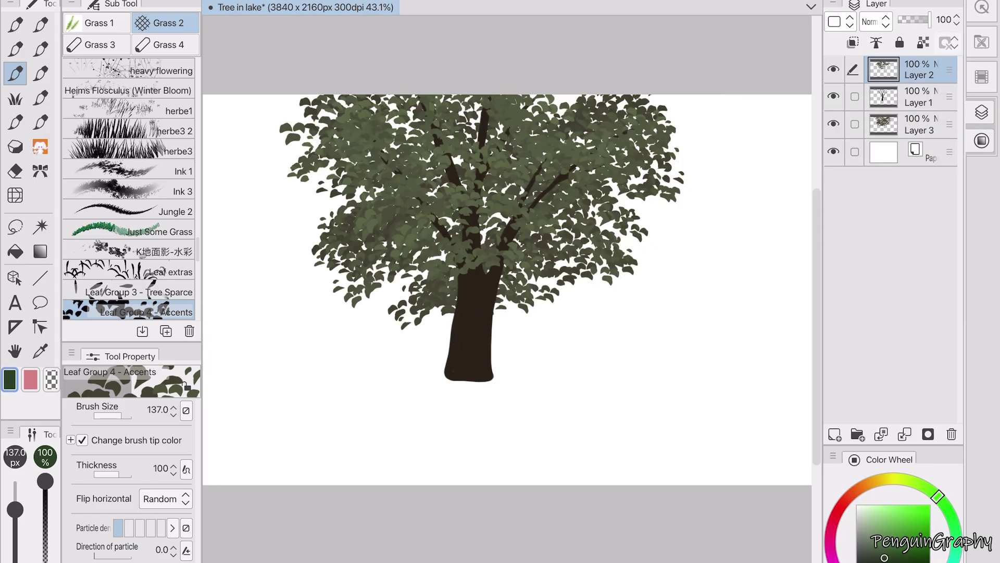
pyautogui.click(833, 2)
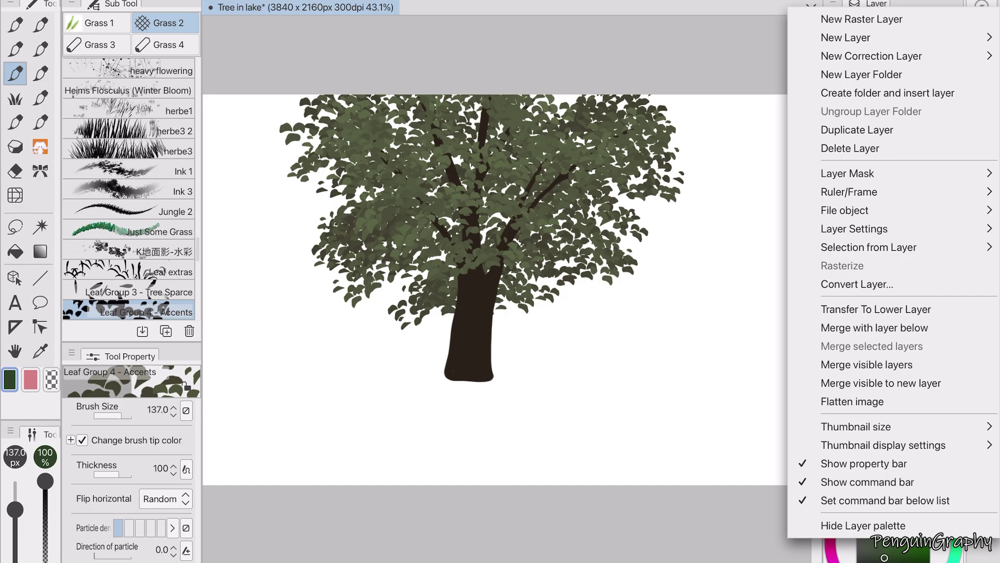
pyautogui.click(873, 92)
pyautogui.click(917, 127)
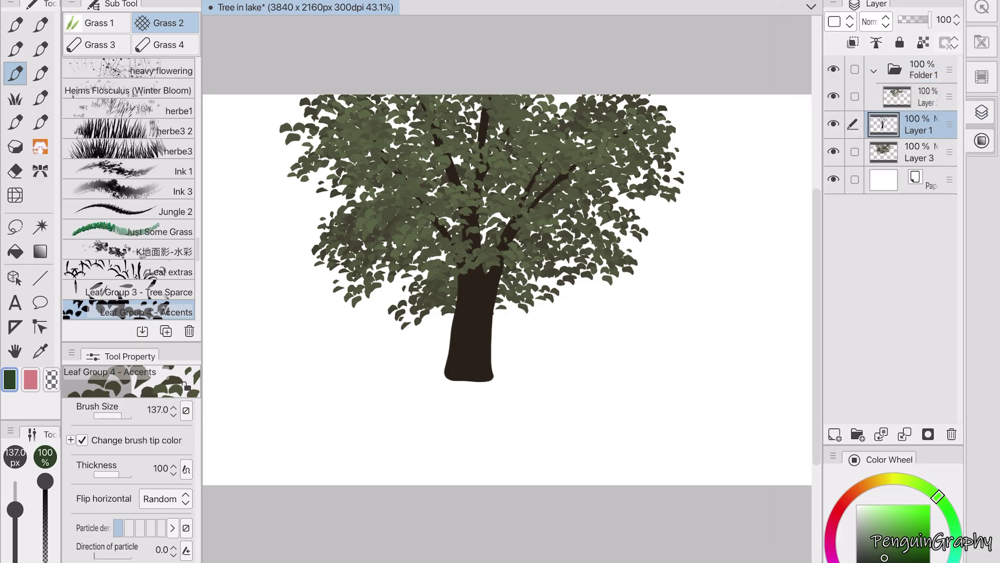
pyautogui.moveTo(917, 127); pyautogui.dragTo(917, 112)
pyautogui.moveTo(916, 152); pyautogui.dragTo(917, 140)
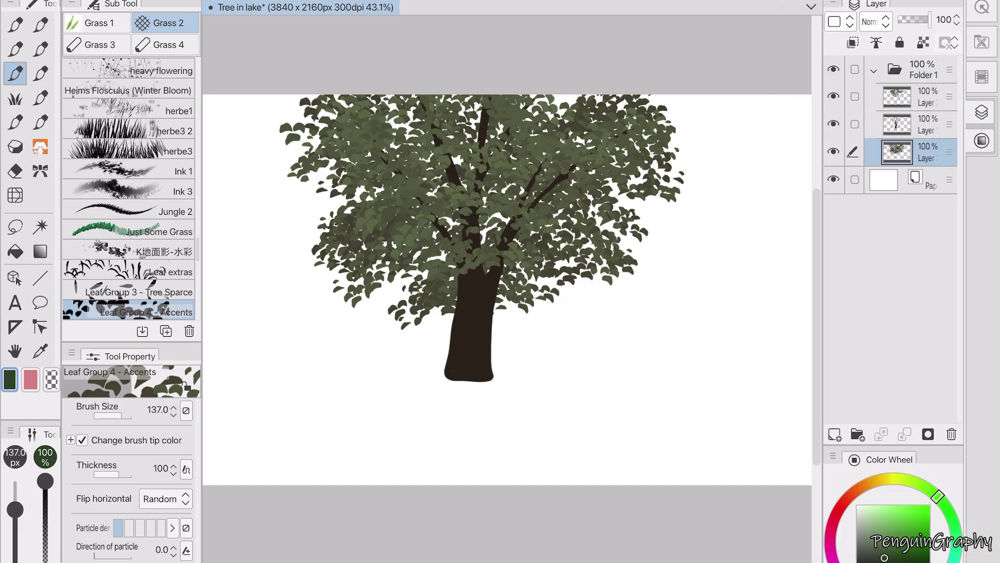
# - Transform the whole tree folder with Distort, pulling its lower-left and upper-right corners inward
pyautogui.click(922, 69)
pyautogui.hotkey('ctrl', 't')
pyautogui.click(156, 433)
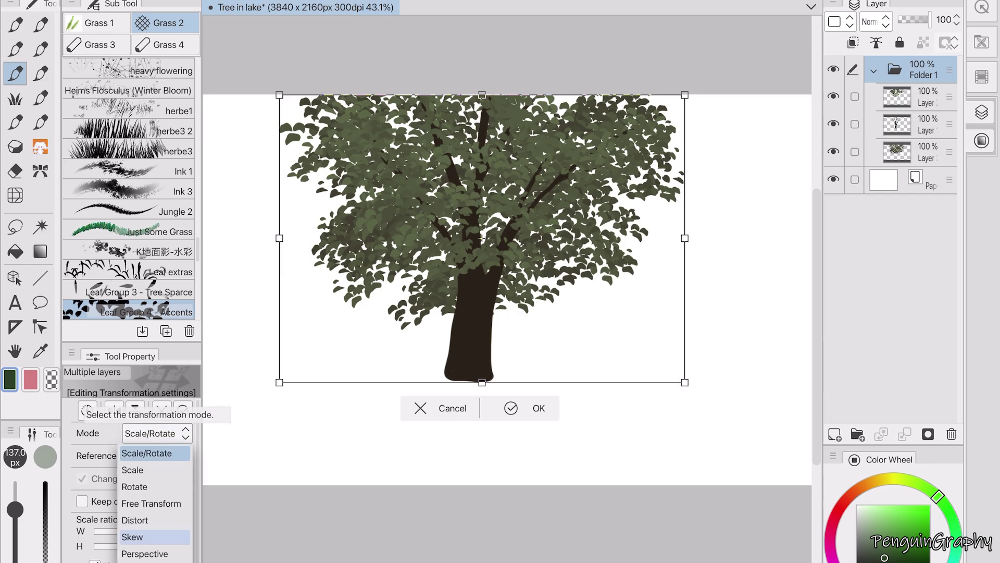
pyautogui.click(145, 520)
pyautogui.moveTo(279, 383); pyautogui.dragTo(308, 384)
pyautogui.moveTo(684, 95); pyautogui.dragTo(675, 95)
pyautogui.press('Return')
pyautogui.hotkey('ctrl', '-')
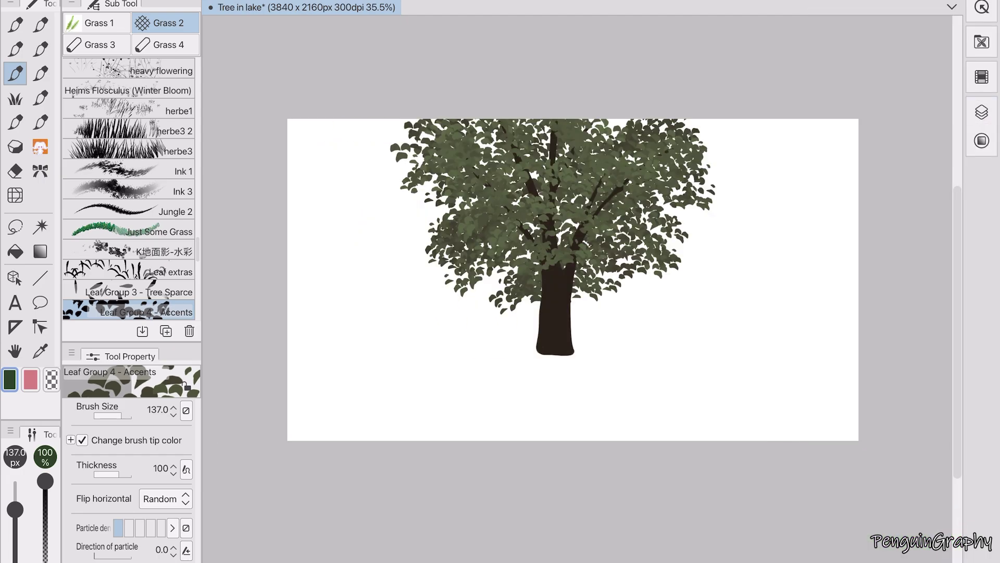
# - Collapse the tree folder and add a new raster layer between it and the paper layer
pyautogui.click(981, 112)
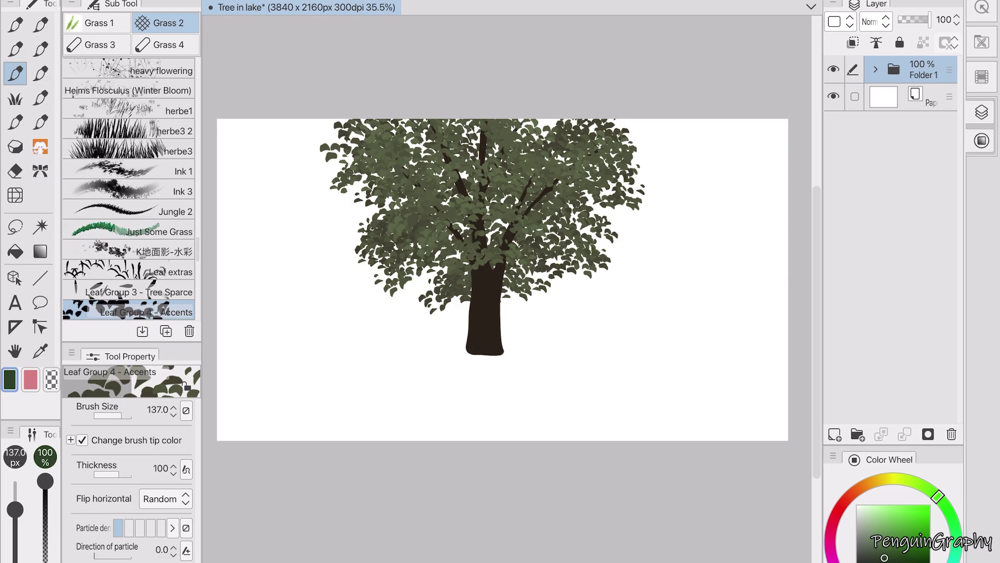
pyautogui.click(982, 112)
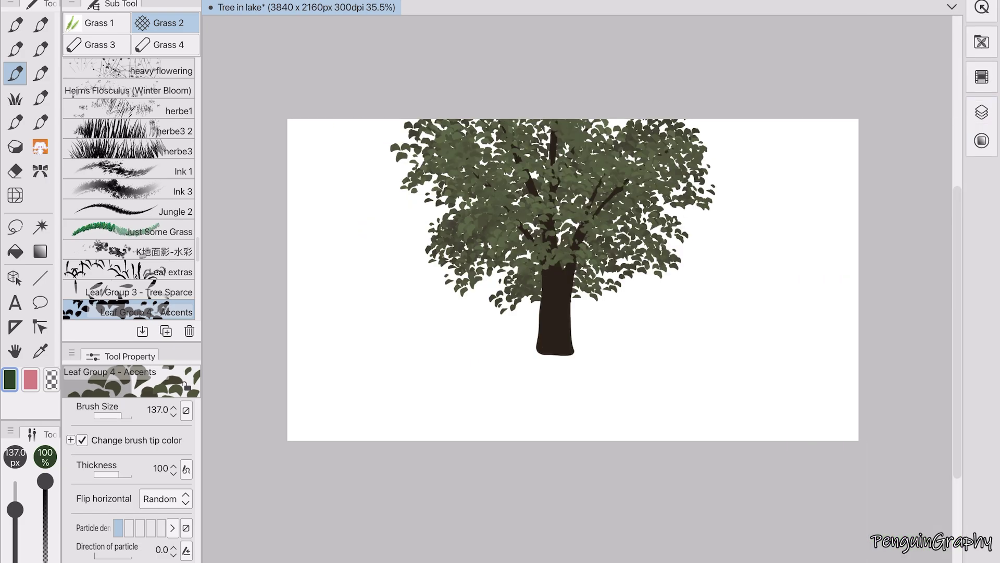
pyautogui.click(981, 112)
pyautogui.click(813, 433)
pyautogui.click(982, 112)
pyautogui.click(982, 112)
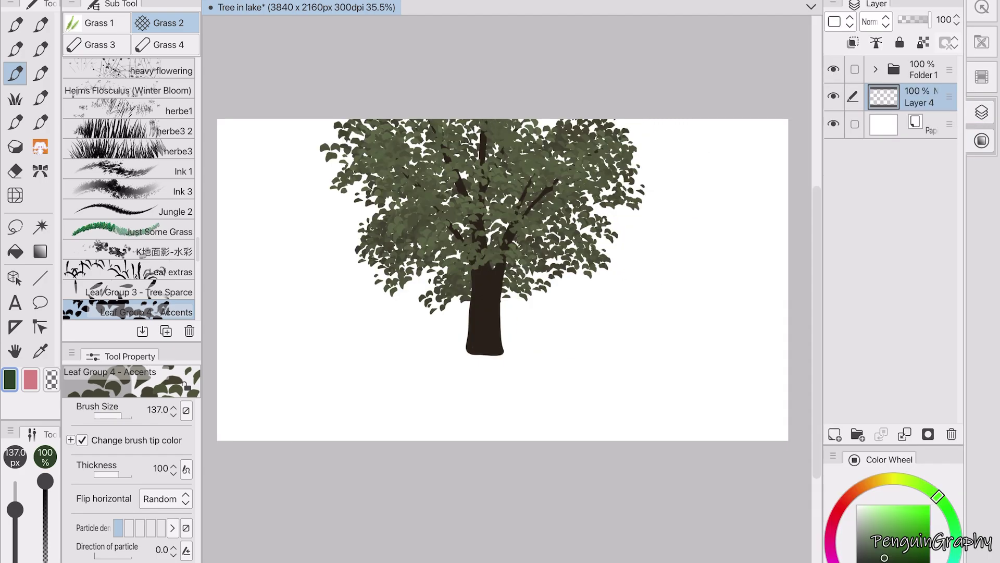
pyautogui.click(981, 112)
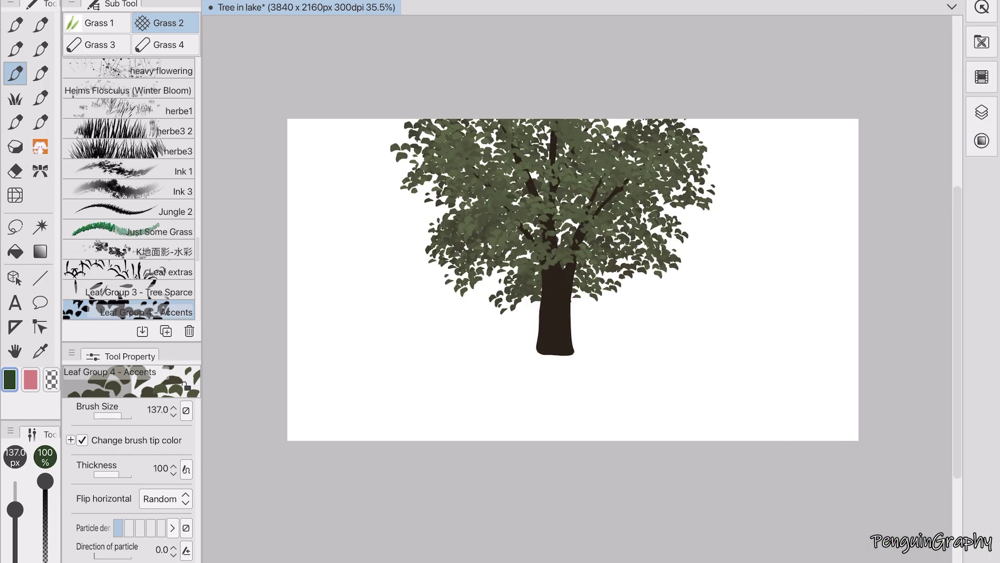
pyautogui.click(982, 112)
pyautogui.click(981, 112)
# - Switch to the skin brush and set the drawing color to a muted olive brown
pyautogui.click(15, 25)
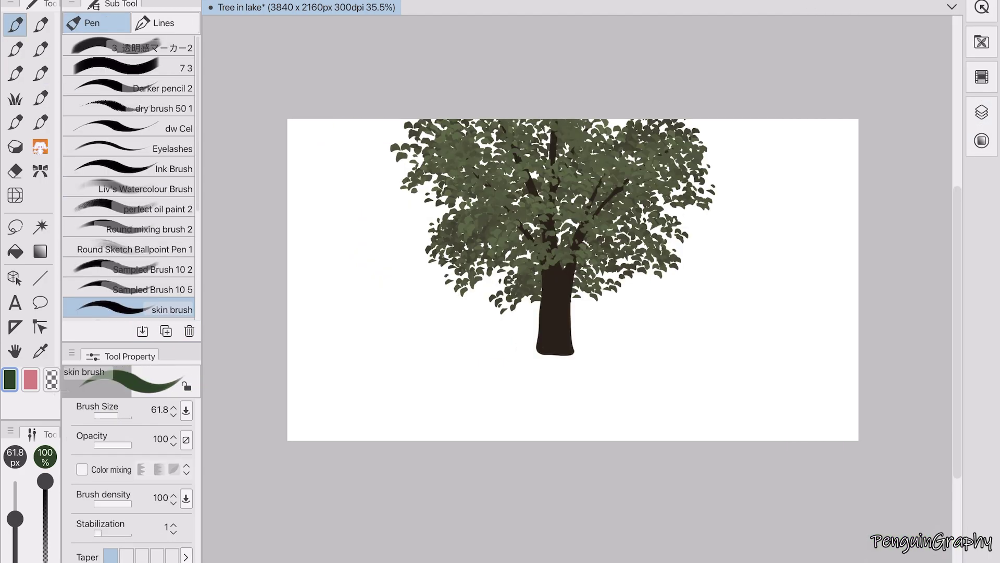
pyautogui.doubleClick(10, 379)
pyautogui.moveTo(400, 459); pyautogui.dragTo(375, 443)
pyautogui.press('Return')
# - Outline a sloping hut roof to the right of the tree and thicken its lower edge
pyautogui.scroll(2, 573, 287)
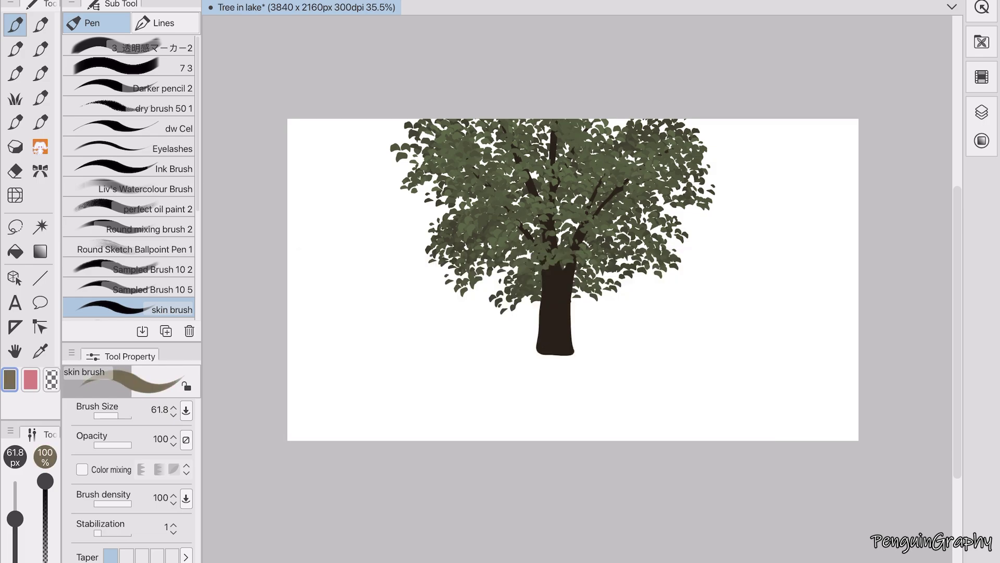
pyautogui.moveTo(602, 278)
pyautogui.mouseDown()
pyautogui.moveTo(669, 268)
pyautogui.moveTo(724, 234)
pyautogui.moveTo(793, 267)
pyautogui.mouseUp()
pyautogui.moveTo(602, 280)
pyautogui.mouseDown()
pyautogui.moveTo(797, 271)
pyautogui.moveTo(597, 283)
pyautogui.mouseUp()
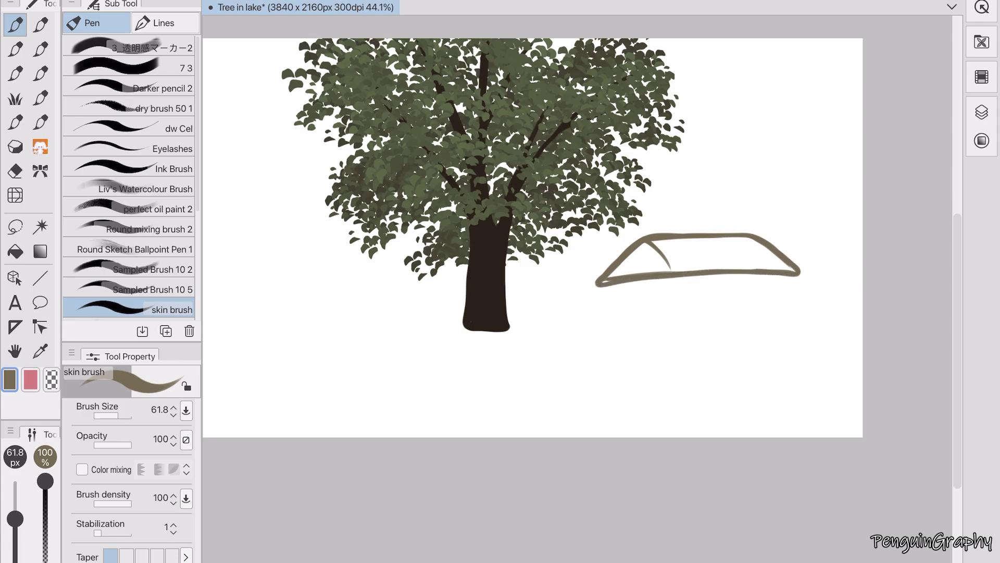
pyautogui.moveTo(689, 276); pyautogui.dragTo(801, 273)
# - Draw thick vertical posts under both ends of the roof and join their feet with a base line
pyautogui.moveTo(626, 286); pyautogui.dragTo(628, 356)
pyautogui.moveTo(623, 284); pyautogui.dragTo(626, 363)
pyautogui.moveTo(776, 276); pyautogui.dragTo(767, 355)
pyautogui.moveTo(779, 276); pyautogui.dragTo(780, 353)
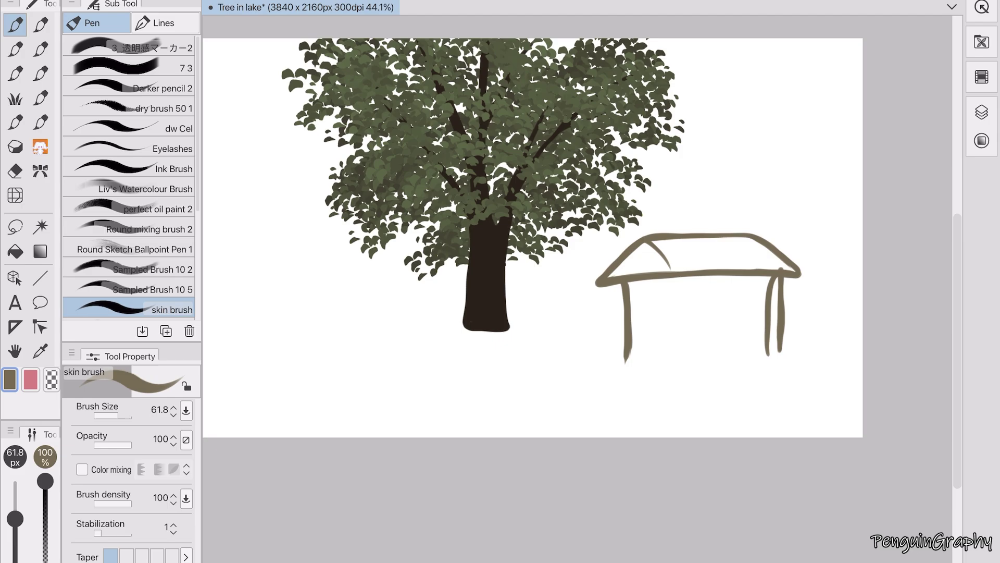
pyautogui.moveTo(620, 266); pyautogui.dragTo(621, 363)
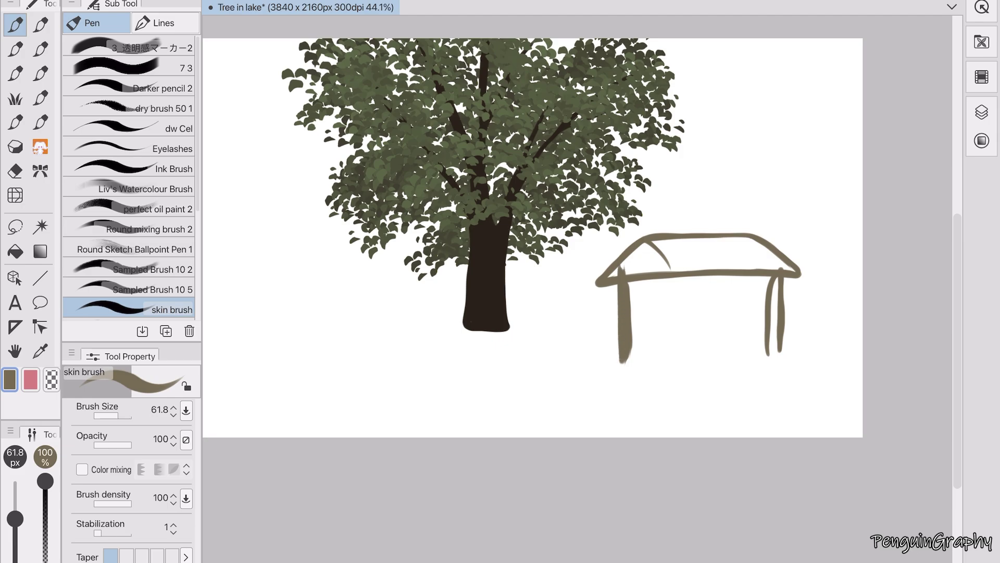
pyautogui.moveTo(784, 278); pyautogui.dragTo(784, 358)
pyautogui.moveTo(620, 363); pyautogui.dragTo(788, 360)
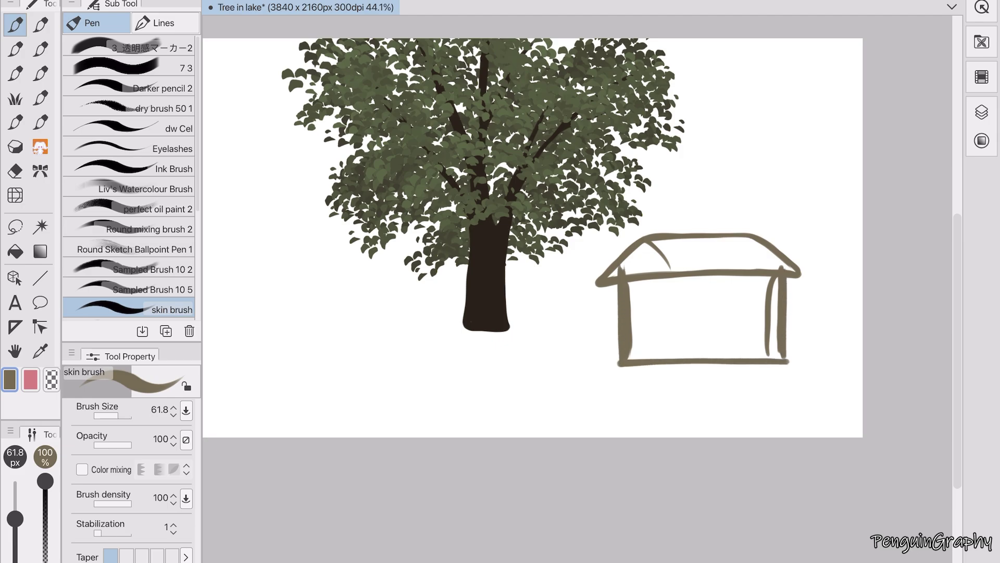
pyautogui.moveTo(788, 277); pyautogui.dragTo(789, 358)
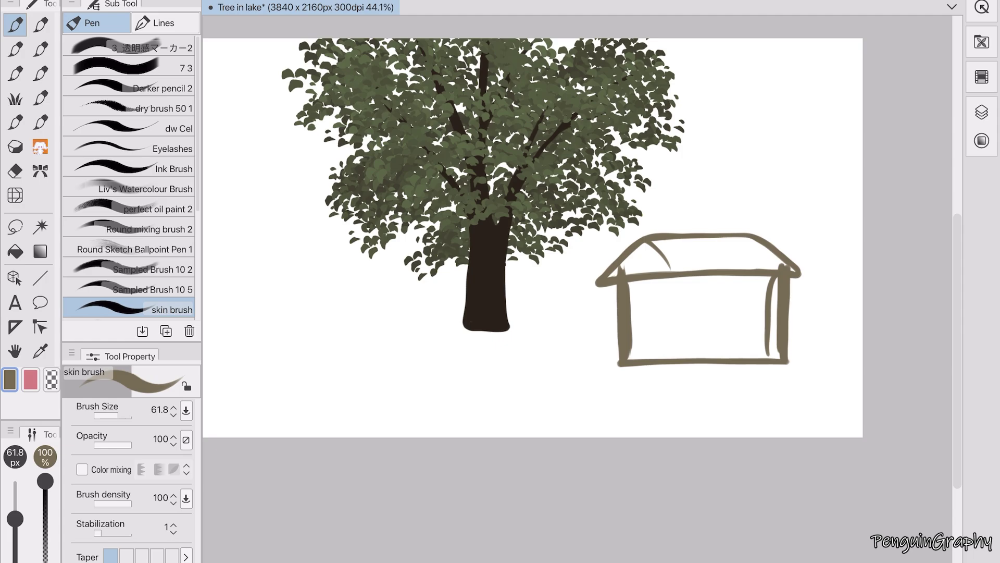
# - Fill the hut's roof and walls with solid olive brown, and save the document
pyautogui.moveTo(620, 284); pyautogui.dragTo(620, 367)
pyautogui.moveTo(609, 276)
pyautogui.mouseDown()
pyautogui.moveTo(650, 244)
pyautogui.moveTo(755, 242)
pyautogui.moveTo(631, 269)
pyautogui.moveTo(776, 260)
pyautogui.mouseUp()
pyautogui.moveTo(642, 255); pyautogui.dragTo(765, 249)
pyautogui.moveTo(633, 282)
pyautogui.mouseDown()
pyautogui.moveTo(659, 356)
pyautogui.moveTo(775, 277)
pyautogui.mouseUp()
pyautogui.moveTo(766, 348)
pyautogui.mouseDown()
pyautogui.moveTo(638, 338)
pyautogui.moveTo(765, 279)
pyautogui.mouseUp()
pyautogui.moveTo(639, 292); pyautogui.dragTo(641, 339)
pyautogui.moveTo(636, 279)
pyautogui.mouseDown()
pyautogui.moveTo(764, 284)
pyautogui.moveTo(761, 294)
pyautogui.mouseUp()
pyautogui.moveTo(651, 302); pyautogui.dragTo(761, 305)
pyautogui.moveTo(643, 338); pyautogui.dragTo(761, 336)
pyautogui.moveTo(647, 318); pyautogui.dragTo(758, 320)
pyautogui.hotkey('ctrl', 's')
# - Lock the hut layer's transparent pixels and switch to the 7 3 brush with a dark brown color
pyautogui.click(982, 112)
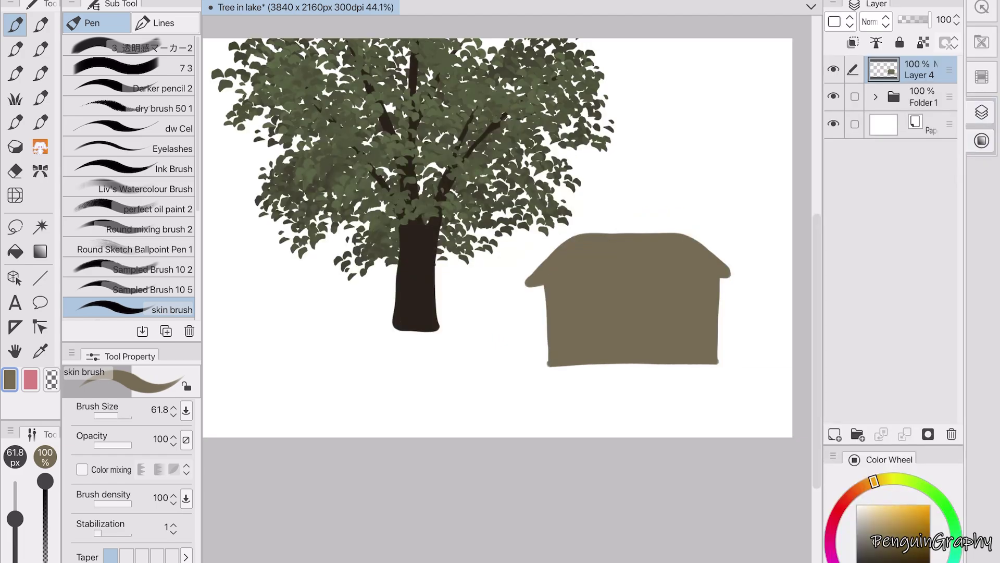
pyautogui.click(981, 112)
pyautogui.click(982, 112)
pyautogui.click(133, 67)
pyautogui.moveTo(589, 236)
pyautogui.mouseDown()
pyautogui.moveTo(526, 284)
pyautogui.moveTo(627, 235)
pyautogui.moveTo(675, 238)
pyautogui.mouseUp()
pyautogui.click(880, 556)
# - Paint the roof's long front slope dark brown, with a slanted edge where it meets the gable end
pyautogui.moveTo(677, 237); pyautogui.dragTo(659, 287)
pyautogui.hotkey('ctrl', 'z')
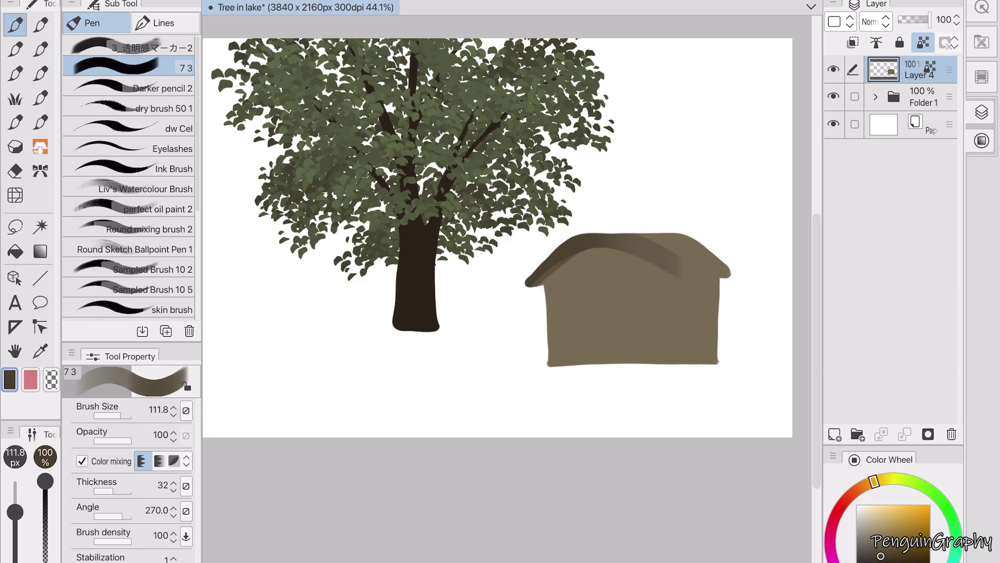
pyautogui.hotkey('ctrl', 'z')
pyautogui.moveTo(698, 234); pyautogui.dragTo(647, 271)
pyautogui.hotkey('ctrl', 'z')
pyautogui.moveTo(536, 284); pyautogui.dragTo(665, 258)
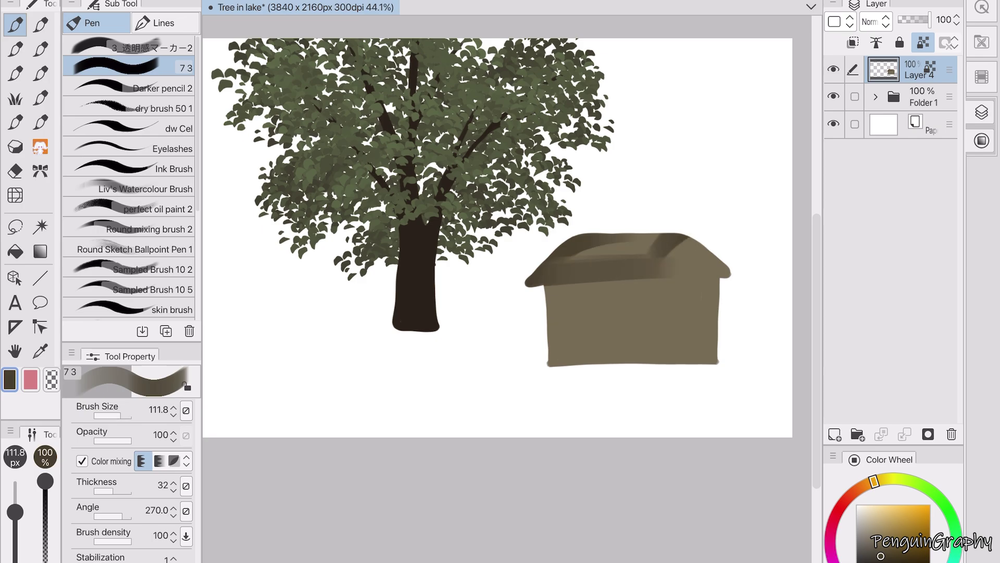
pyautogui.moveTo(557, 261)
pyautogui.mouseDown()
pyautogui.moveTo(644, 255)
pyautogui.moveTo(641, 289)
pyautogui.moveTo(659, 234)
pyautogui.mouseUp()
pyautogui.moveTo(500, 234); pyautogui.dragTo(467, 243)
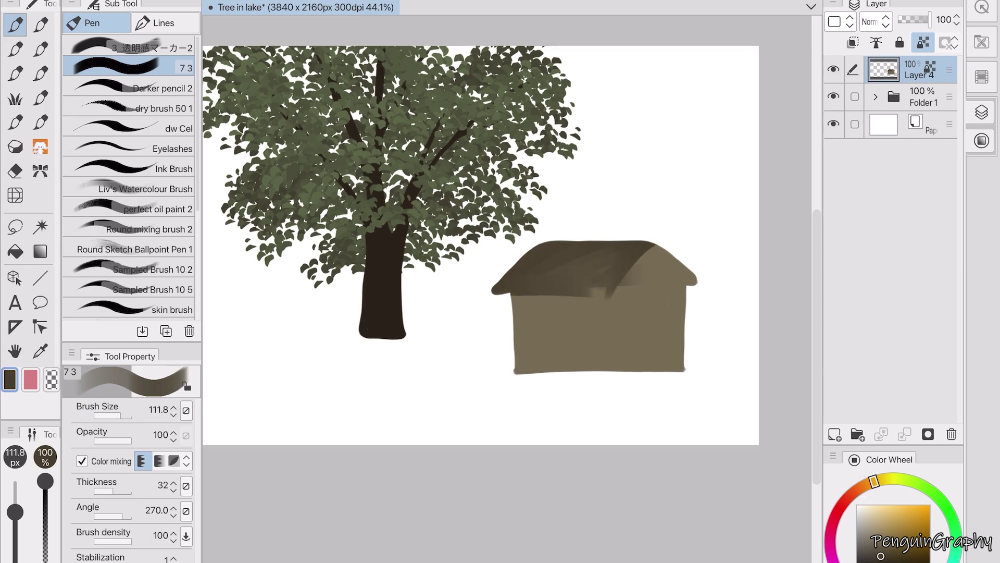
pyautogui.moveTo(547, 273)
pyautogui.mouseDown()
pyautogui.moveTo(625, 289)
pyautogui.moveTo(514, 318)
pyautogui.mouseUp()
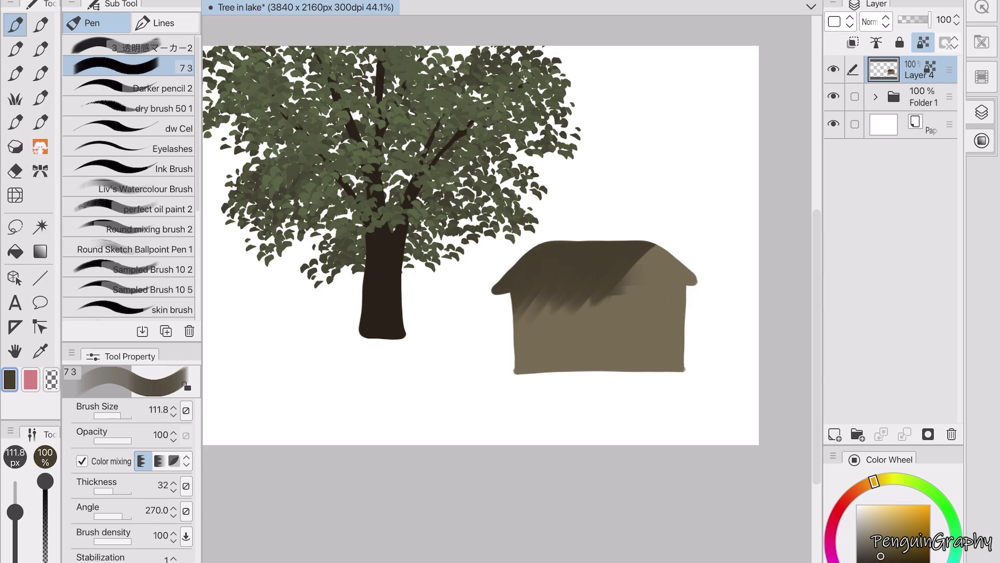
# - Sample the olive brown wall color and repaint the gable and wall to sharpen the dark roof's edges
pyautogui.keyDown('alt'); pyautogui.click(599, 338); pyautogui.keyUp('alt')
pyautogui.moveTo(659, 249); pyautogui.dragTo(607, 331)
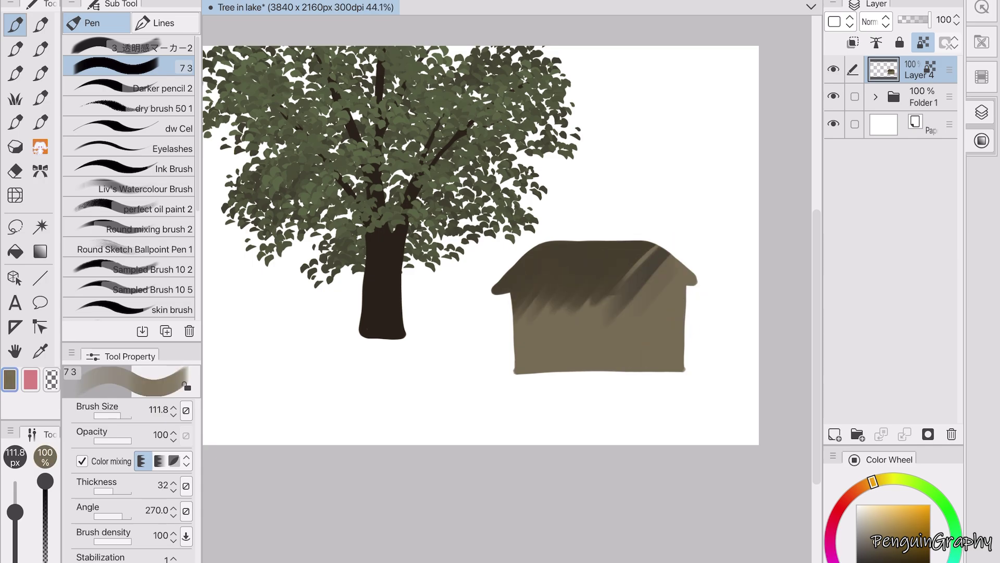
pyautogui.moveTo(651, 245); pyautogui.dragTo(604, 300)
pyautogui.moveTo(659, 279); pyautogui.dragTo(633, 311)
pyautogui.moveTo(602, 296)
pyautogui.mouseDown()
pyautogui.moveTo(513, 318)
pyautogui.moveTo(604, 293)
pyautogui.mouseUp()
# - Blend sampled brown tones over the hut's walls with soft vertical strokes
pyautogui.keyDown('alt'); pyautogui.click(552, 263); pyautogui.keyUp('alt')
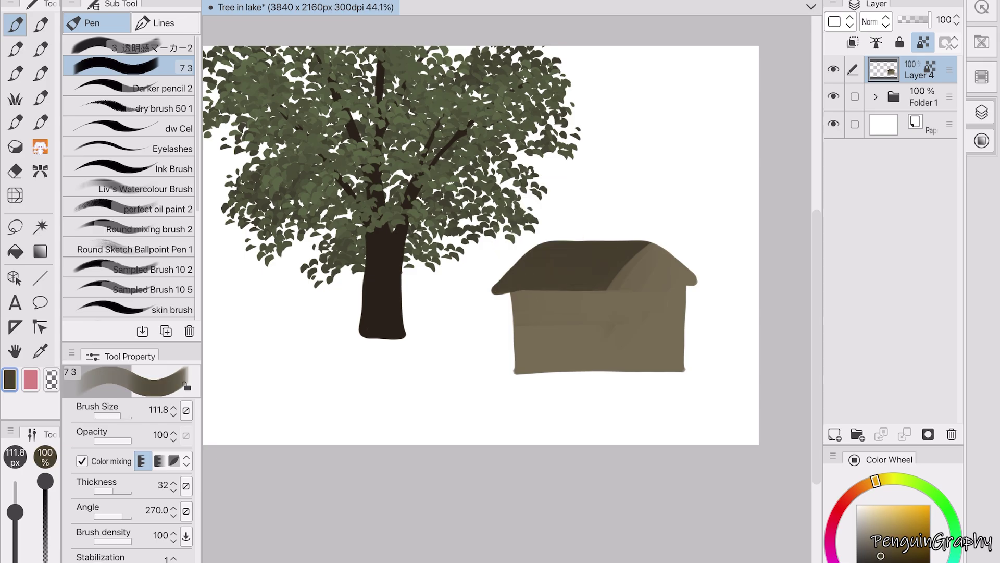
pyautogui.hscroll(1, 480, 245)
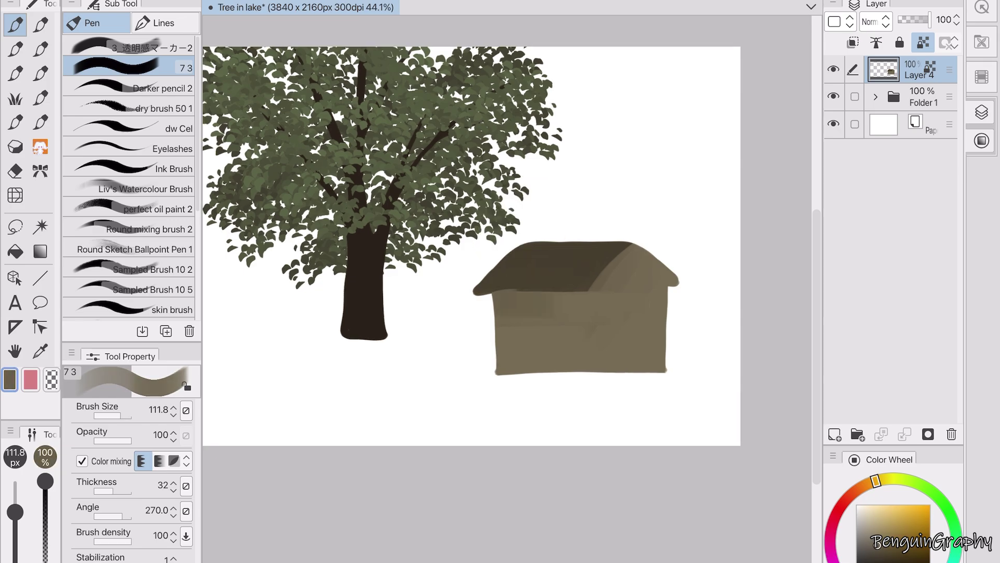
pyautogui.moveTo(553, 349)
pyautogui.mouseDown()
pyautogui.moveTo(518, 349)
pyautogui.moveTo(499, 365)
pyautogui.mouseUp()
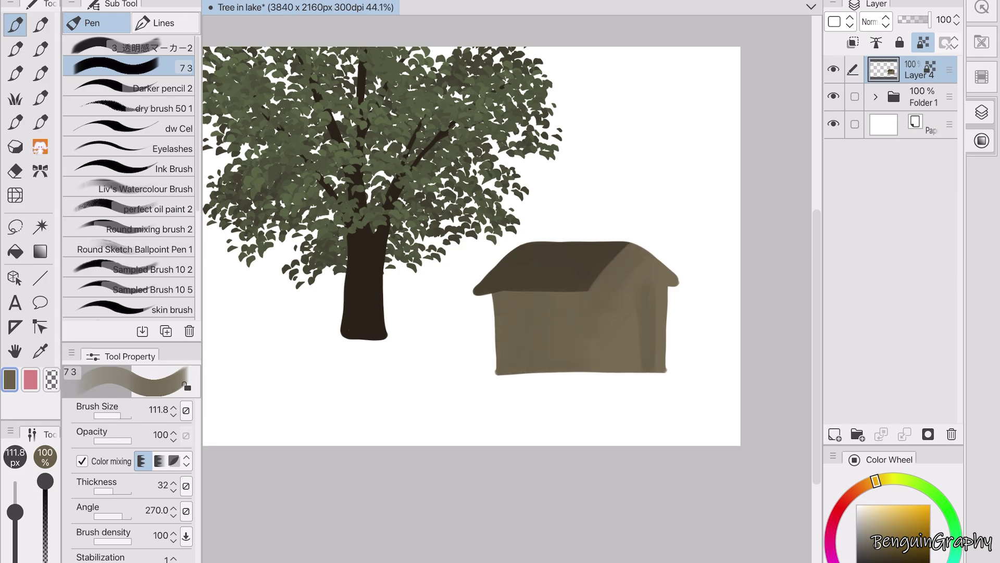
pyautogui.moveTo(636, 310); pyautogui.dragTo(625, 370)
# - Highlight the gable end of the roof with a lighter tan
pyautogui.click(875, 518)
pyautogui.moveTo(655, 255); pyautogui.dragTo(645, 281)
pyautogui.moveTo(626, 245)
pyautogui.mouseDown()
pyautogui.moveTo(654, 285)
pyautogui.moveTo(677, 286)
pyautogui.moveTo(643, 263)
pyautogui.mouseUp()
pyautogui.keyDown('alt'); pyautogui.click(521, 260); pyautogui.keyUp('alt')
pyautogui.scroll(-1, 481, 246)
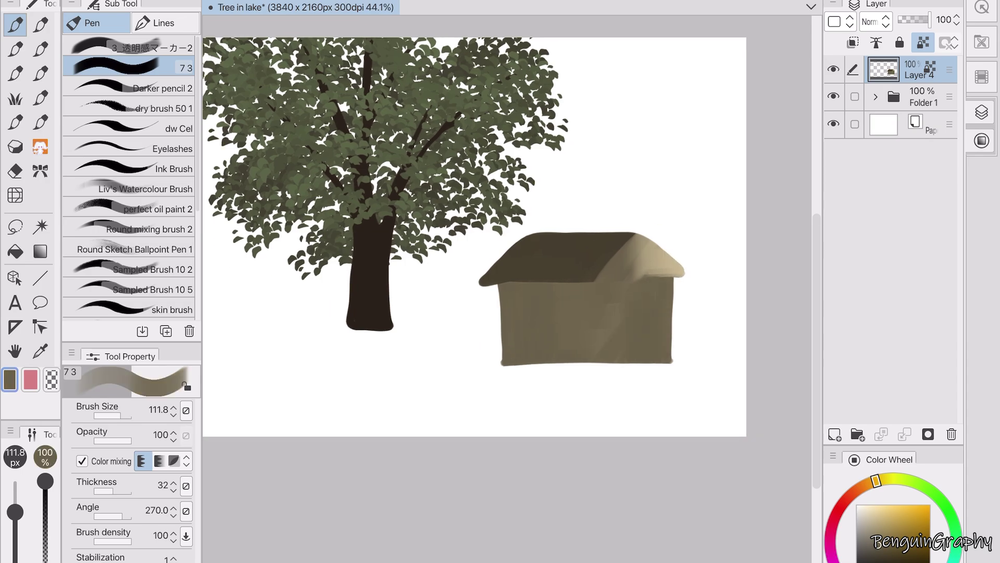
# - Paint a light tan doorway under the gable and darken its inside with sampled brown, leaving a light frame
pyautogui.click(875, 526)
pyautogui.moveTo(620, 302); pyautogui.dragTo(627, 362)
pyautogui.moveTo(633, 292); pyautogui.dragTo(638, 362)
pyautogui.moveTo(611, 294)
pyautogui.mouseDown()
pyautogui.moveTo(610, 362)
pyautogui.moveTo(638, 289)
pyautogui.moveTo(636, 360)
pyautogui.mouseUp()
pyautogui.moveTo(622, 295); pyautogui.dragTo(615, 363)
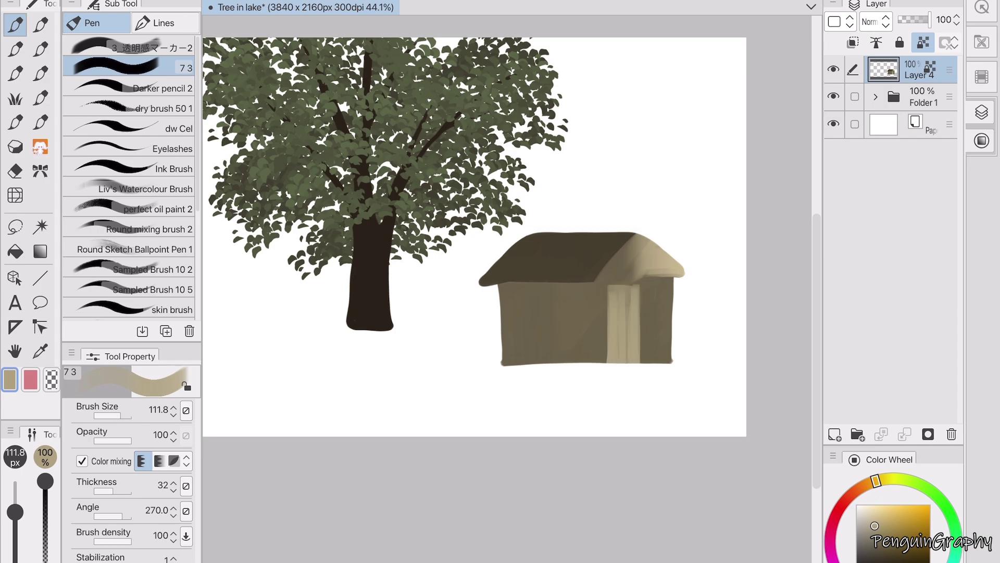
pyautogui.keyDown('alt'); pyautogui.click(547, 313); pyautogui.keyUp('alt')
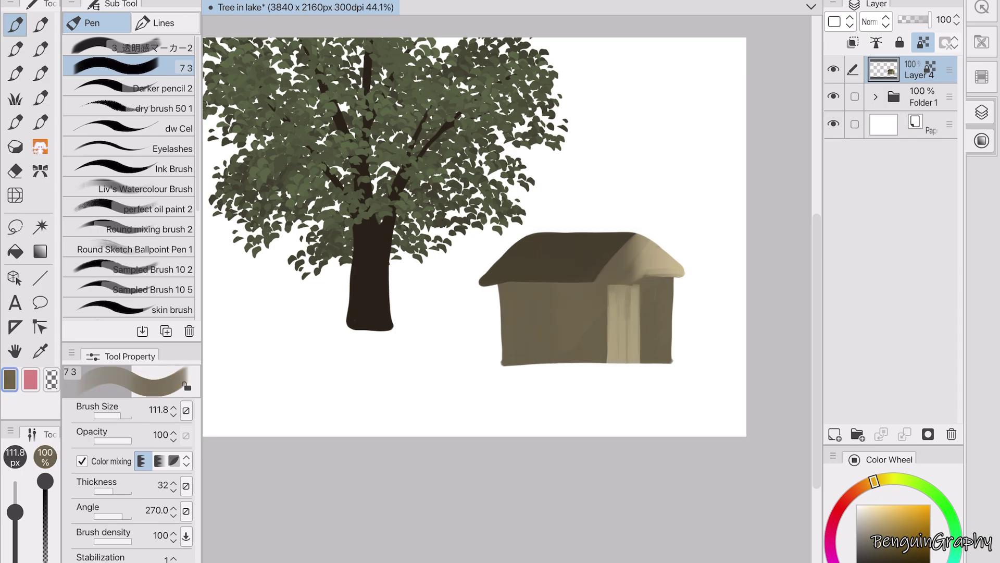
pyautogui.moveTo(624, 297); pyautogui.dragTo(624, 363)
pyautogui.moveTo(618, 295); pyautogui.dragTo(618, 363)
# - Streak the roof's dark front slope with diagonal mid-brown strokes
pyautogui.scroll(-1, 776, 431)
pyautogui.moveTo(622, 232)
pyautogui.mouseDown()
pyautogui.moveTo(577, 259)
pyautogui.moveTo(566, 251)
pyautogui.mouseUp()
pyautogui.moveTo(580, 233); pyautogui.dragTo(479, 286)
pyautogui.moveTo(573, 253); pyautogui.dragTo(501, 293)
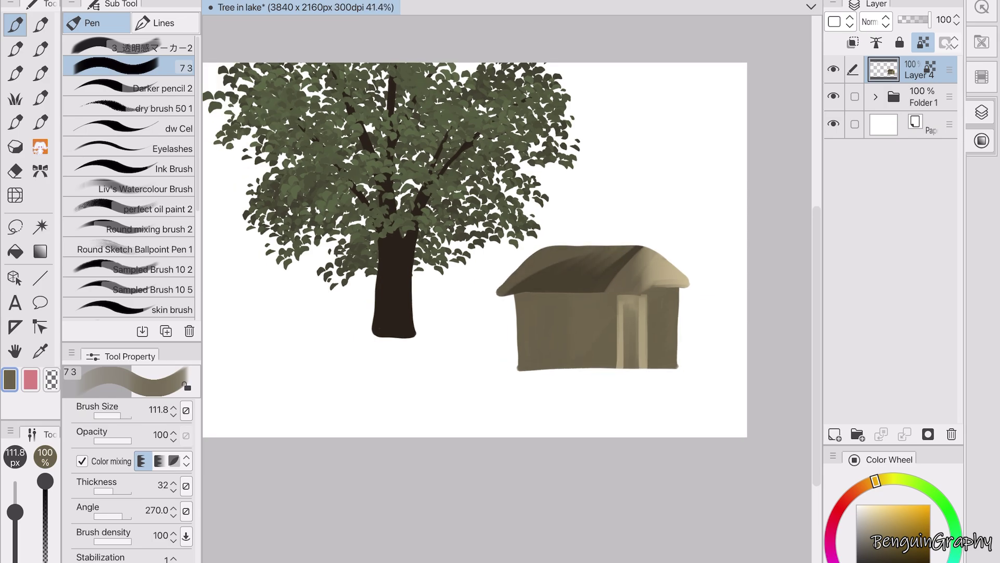
# - Sample a dark brown, smooth the front slope and shade the front wall with dark vertical strokes
pyautogui.keyDown('alt'); pyautogui.click(547, 242); pyautogui.keyUp('alt')
pyautogui.moveTo(573, 250)
pyautogui.mouseDown()
pyautogui.moveTo(513, 286)
pyautogui.moveTo(535, 369)
pyautogui.mouseUp()
pyautogui.moveTo(531, 303)
pyautogui.mouseDown()
pyautogui.moveTo(531, 370)
pyautogui.moveTo(521, 370)
pyautogui.mouseUp()
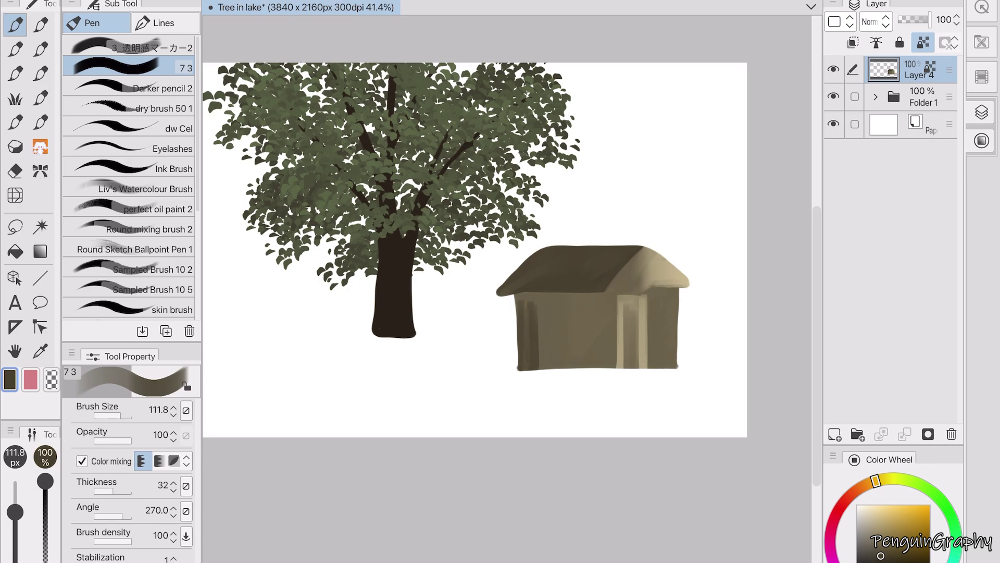
pyautogui.moveTo(547, 322); pyautogui.dragTo(547, 370)
pyautogui.moveTo(560, 322); pyautogui.dragTo(560, 369)
pyautogui.moveTo(572, 320); pyautogui.dragTo(572, 369)
pyautogui.moveTo(515, 305)
pyautogui.mouseDown()
pyautogui.moveTo(588, 305)
pyautogui.moveTo(584, 368)
pyautogui.mouseUp()
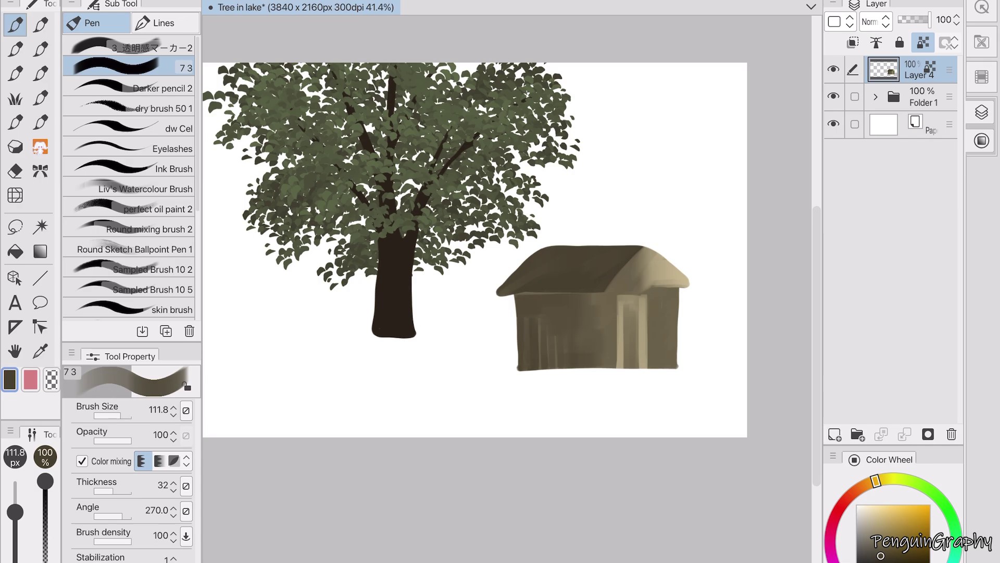
# - Sample the mid-brown wall color and paint over the dark vertical strokes to even out the front wall
pyautogui.keyDown('alt'); pyautogui.click(599, 312); pyautogui.keyUp('alt')
pyautogui.scroll(2, 500, 235)
pyautogui.click(591, 308)
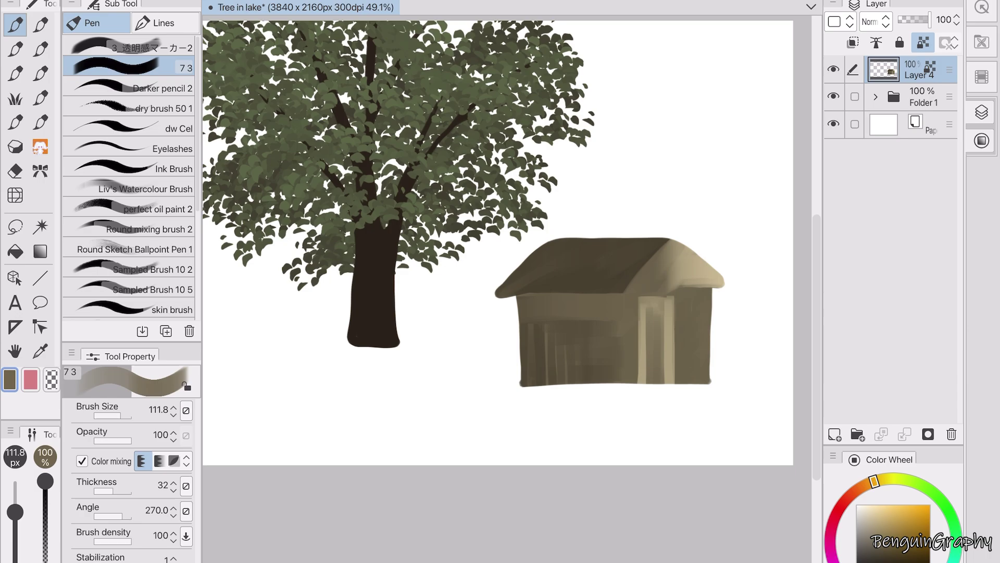
pyautogui.moveTo(578, 321)
pyautogui.mouseDown()
pyautogui.moveTo(580, 382)
pyautogui.moveTo(570, 383)
pyautogui.mouseUp()
pyautogui.moveTo(557, 321)
pyautogui.mouseDown()
pyautogui.moveTo(557, 384)
pyautogui.moveTo(540, 386)
pyautogui.mouseUp()
pyautogui.moveTo(528, 321); pyautogui.dragTo(522, 385)
pyautogui.moveTo(603, 324); pyautogui.dragTo(604, 382)
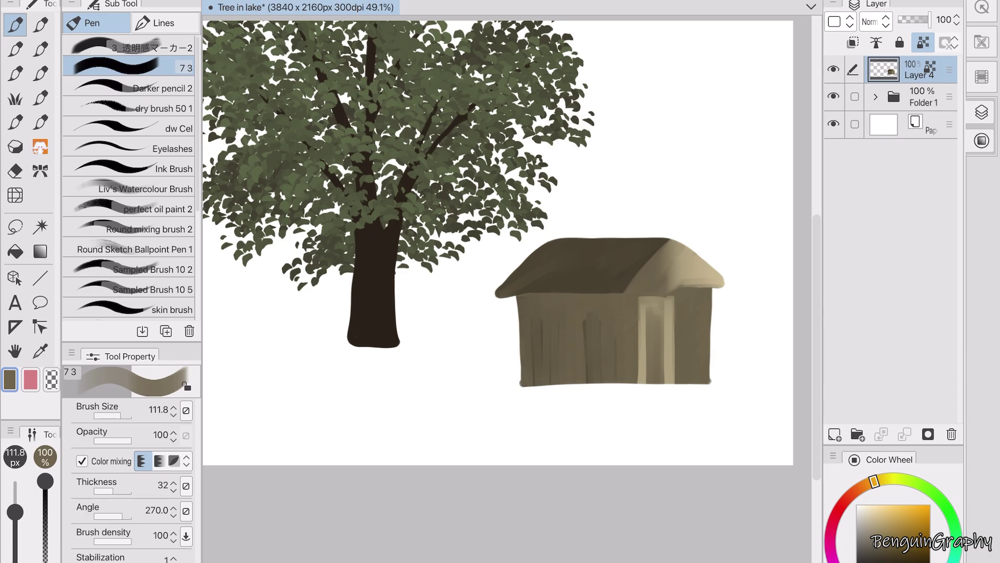
pyautogui.moveTo(538, 318); pyautogui.dragTo(538, 350)
pyautogui.moveTo(586, 314); pyautogui.dragTo(586, 348)
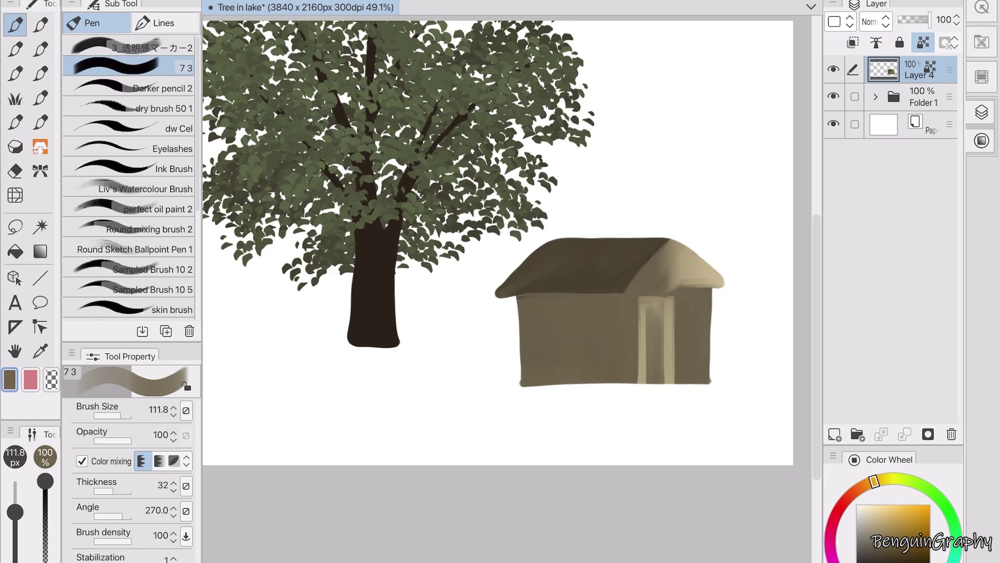
# - Lighten the lower part of the front wall with broad horizontal strokes of lighter brown
pyautogui.moveTo(500, 239); pyautogui.dragTo(505, 238)
pyautogui.moveTo(526, 338); pyautogui.dragTo(612, 344)
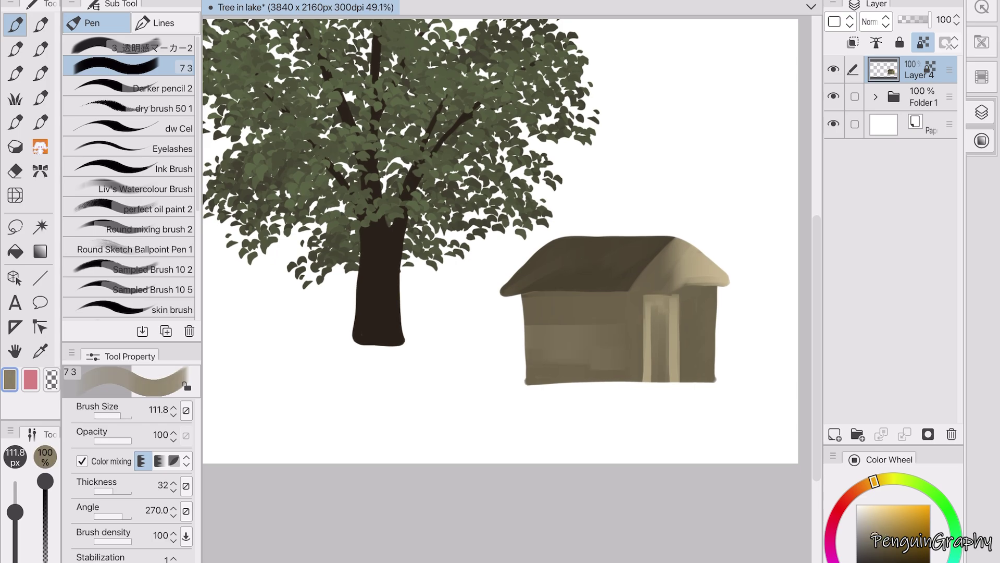
pyautogui.moveTo(526, 372); pyautogui.dragTo(612, 375)
# - Paint a dark window on the front wall and add light tan crossbars with a 24.5 brush size
pyautogui.click(880, 554)
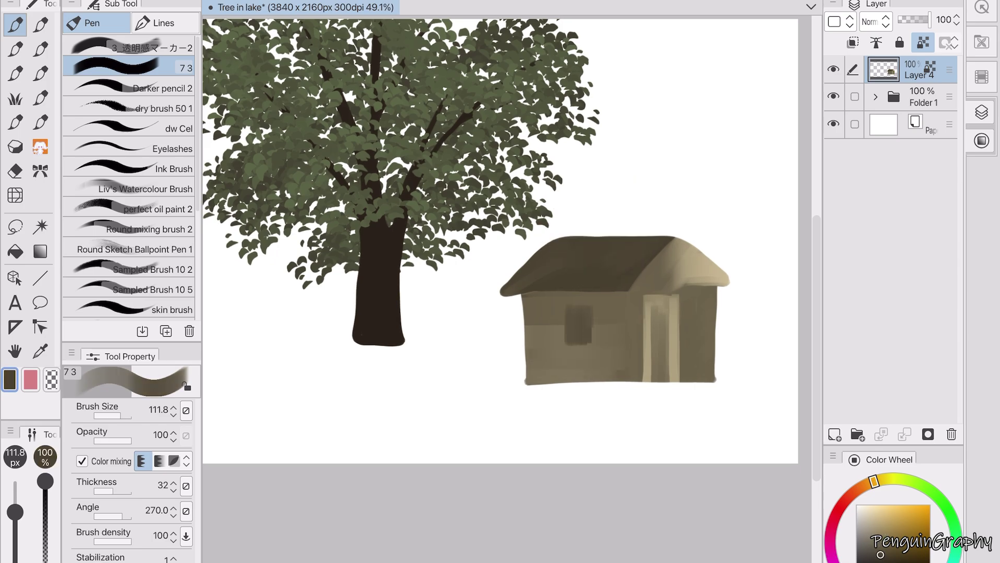
pyautogui.scroll(-2, 500, 240)
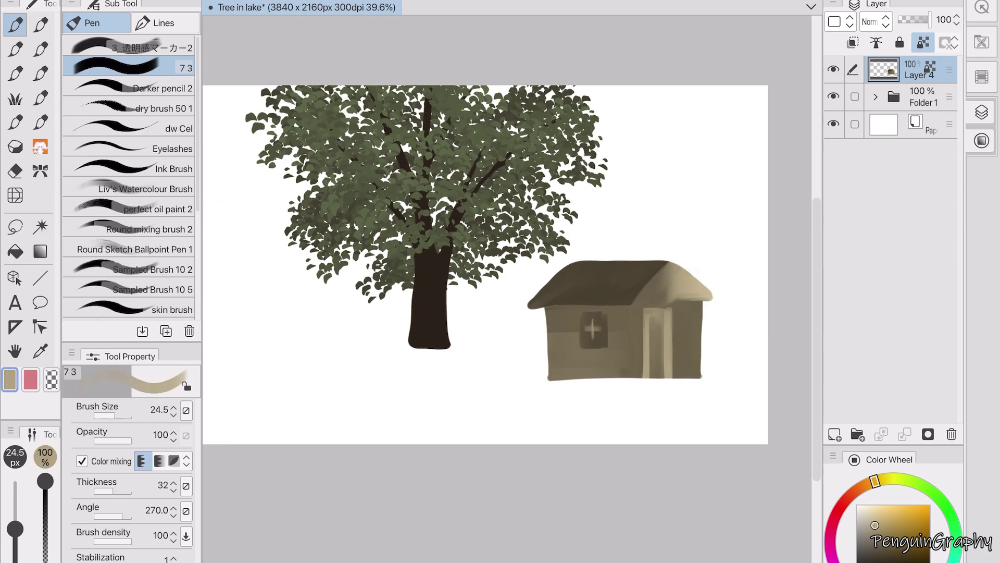
pyautogui.scroll(1, 633, 393)
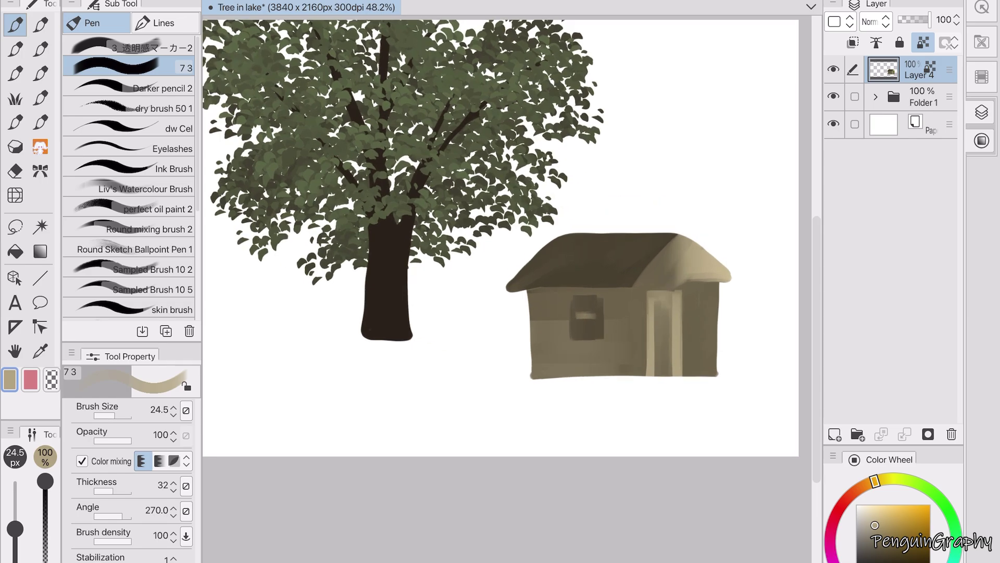
# - Sample dark brown and paint thin vertical streaks inside the doorway
pyautogui.keyDown('alt'); pyautogui.click(582, 301); pyautogui.keyUp('alt')
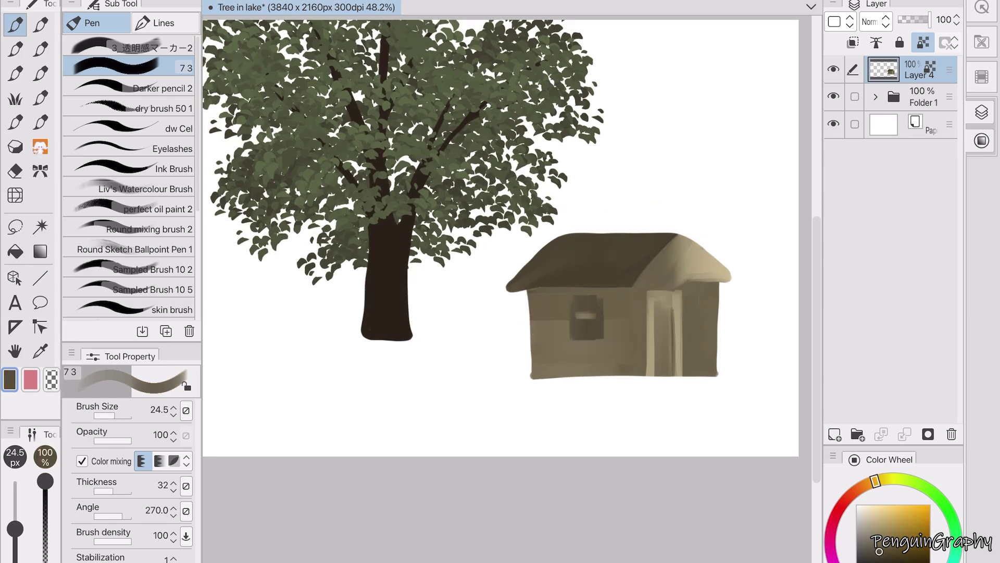
pyautogui.scroll(-2, 500, 238)
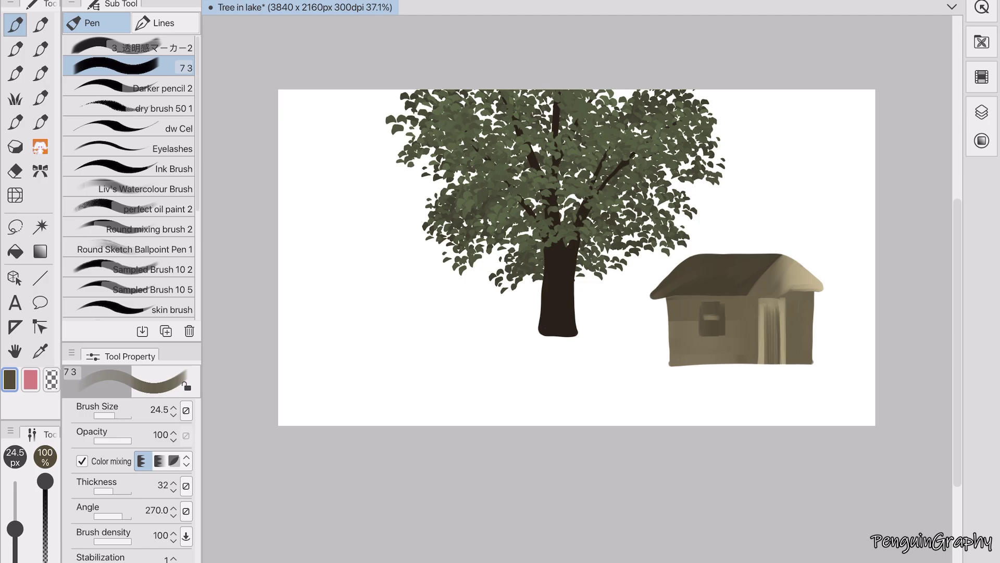
# - Add a new raster layer on top and move the hut layer beneath the tree folder
pyautogui.scroll(1, 501, 237)
pyautogui.hotkey('alt', '[')
pyautogui.click(834, 433)
pyautogui.hotkey('ctrl', ']')
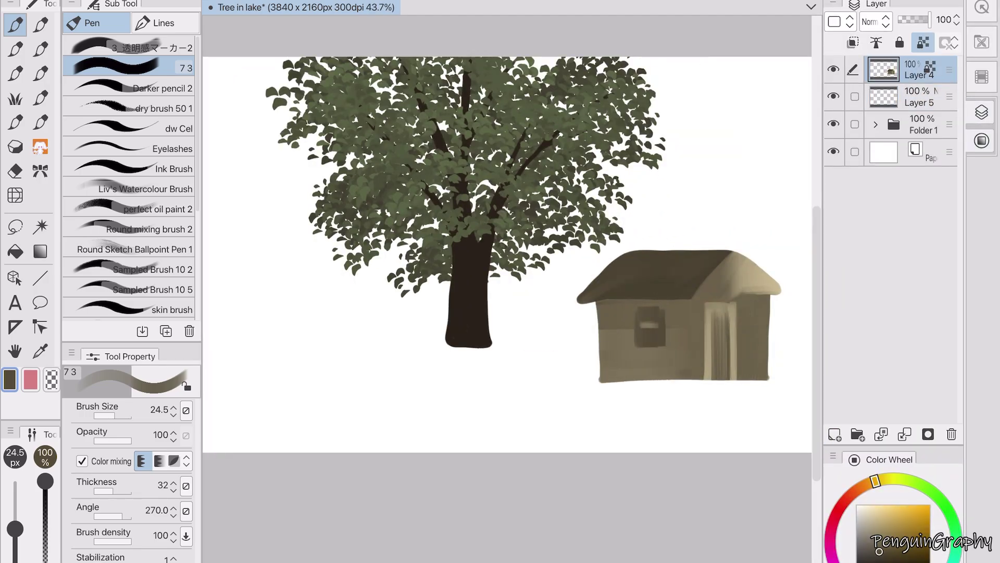
pyautogui.moveTo(919, 96); pyautogui.dragTo(919, 131)
# - Look through the grass brushes and select Grass 8 4 from the Grass 2 group
pyautogui.press('e')
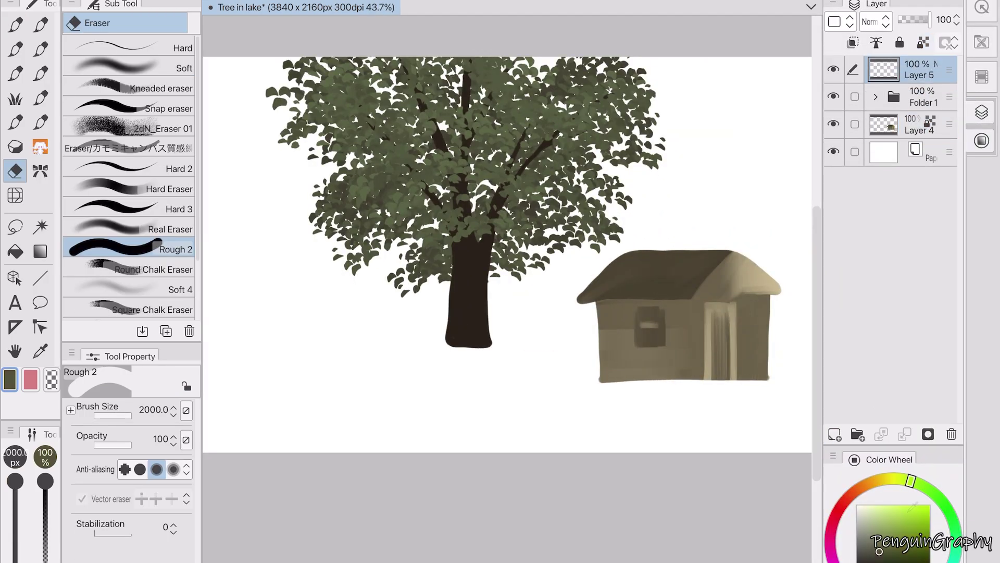
pyautogui.press('b')
pyautogui.click(96, 22)
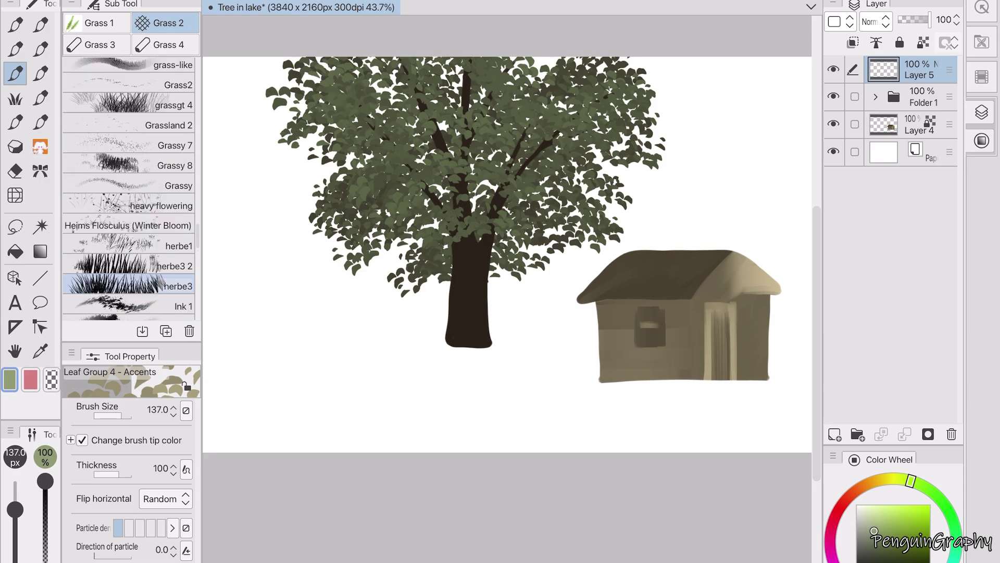
pyautogui.scroll(10, 131, 187)
pyautogui.click(125, 270)
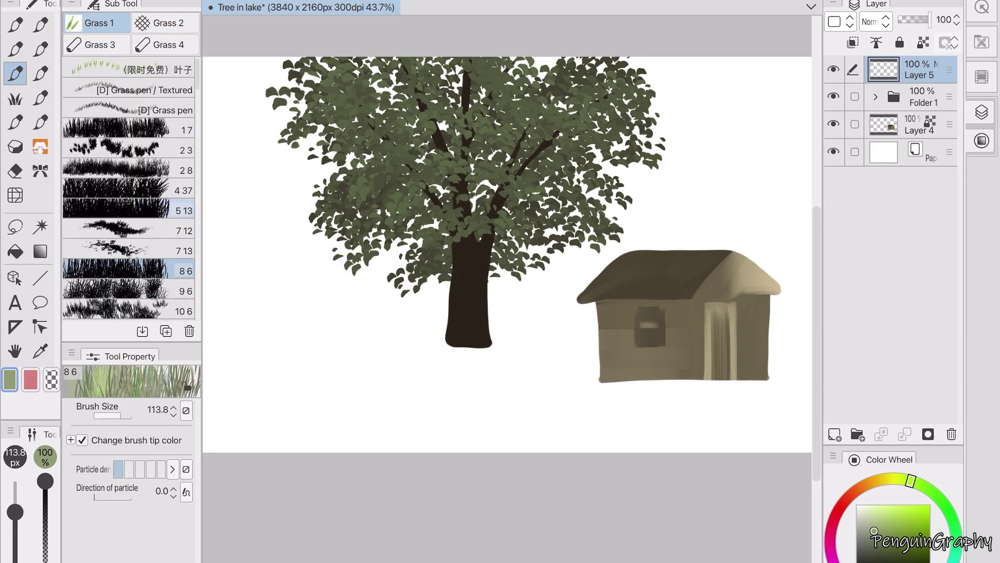
pyautogui.click(159, 22)
pyautogui.scroll(-5, 131, 188)
pyautogui.scroll(-5, 130, 187)
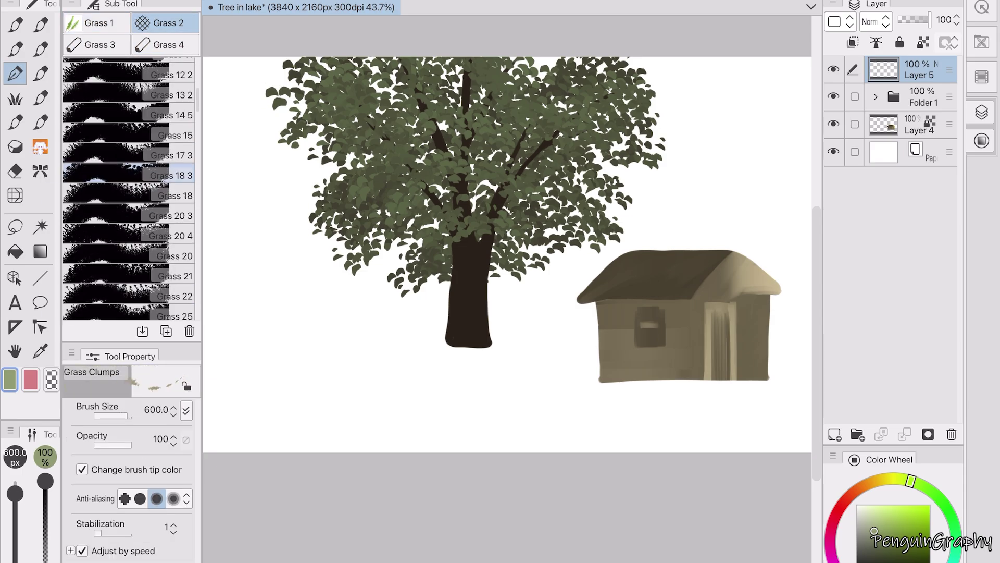
pyautogui.click(125, 170)
# - Try a band of grass along the hut's base and undo it
pyautogui.scroll(-1, 490, 246)
pyautogui.moveTo(521, 364); pyautogui.dragTo(664, 367)
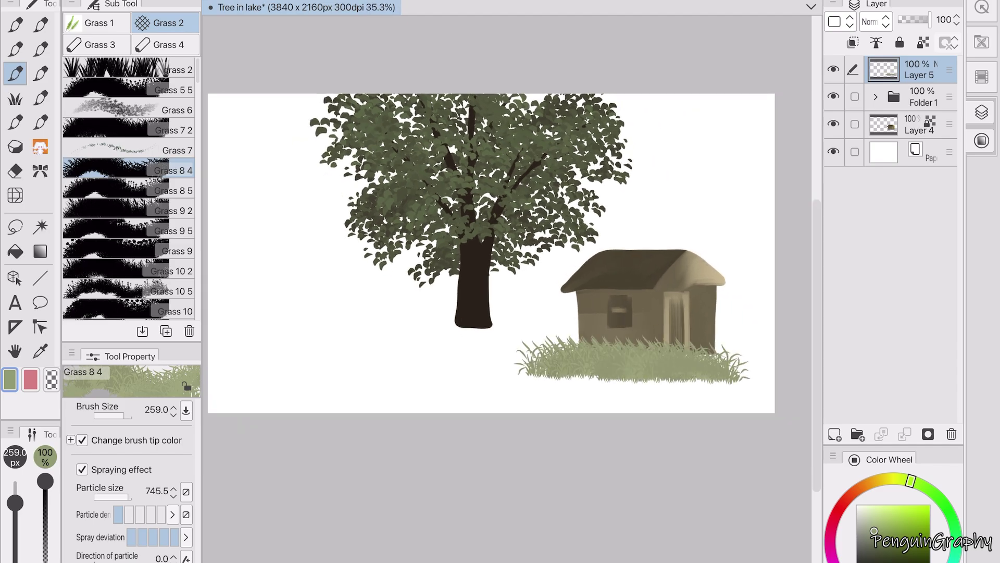
pyautogui.hotkey('ctrl', 'z')
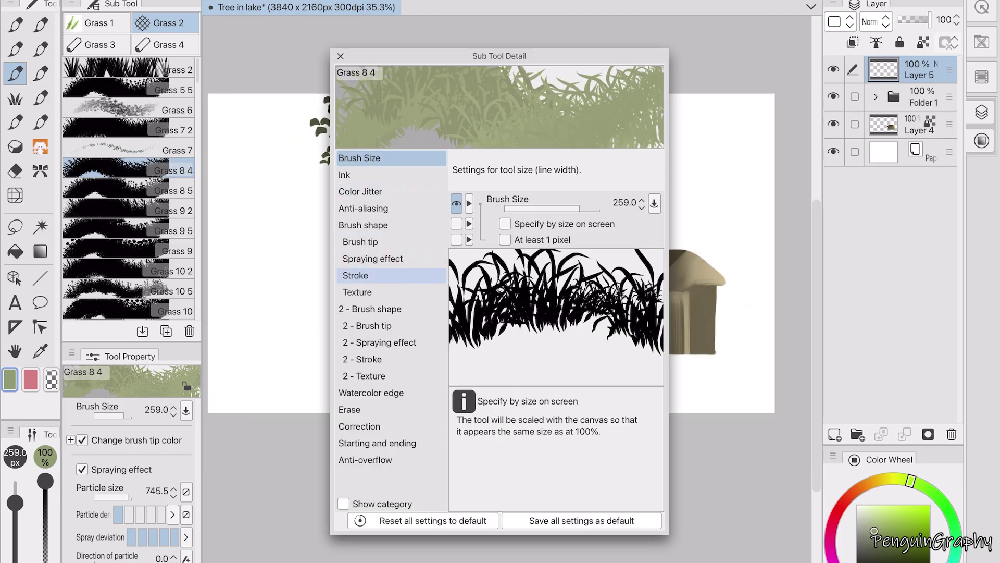
# - Set the Grass 8 4 brush's particle size to 418.7 and adjust its color jitter for varied greens
pyautogui.click(355, 275)
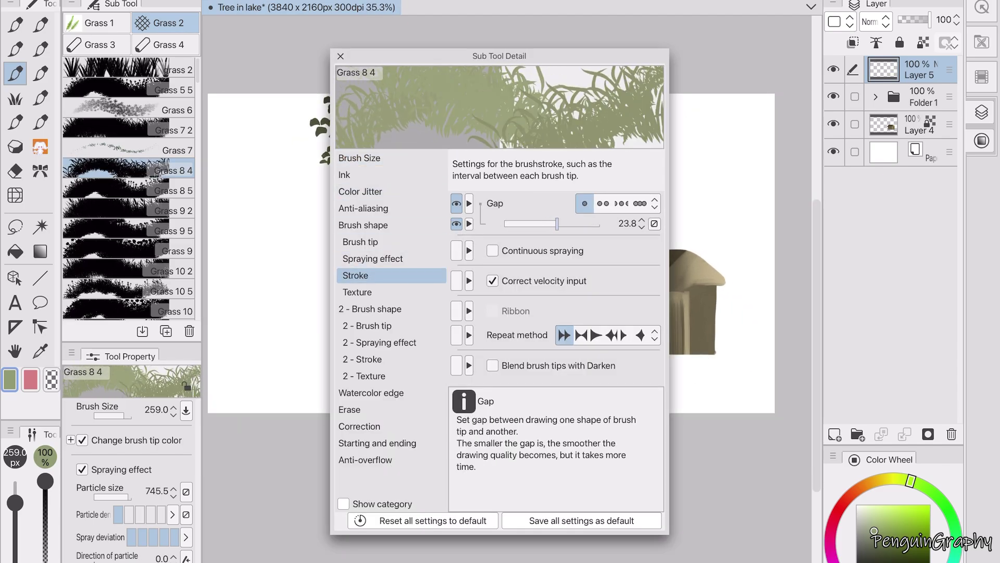
pyautogui.click(373, 258)
pyautogui.click(654, 316)
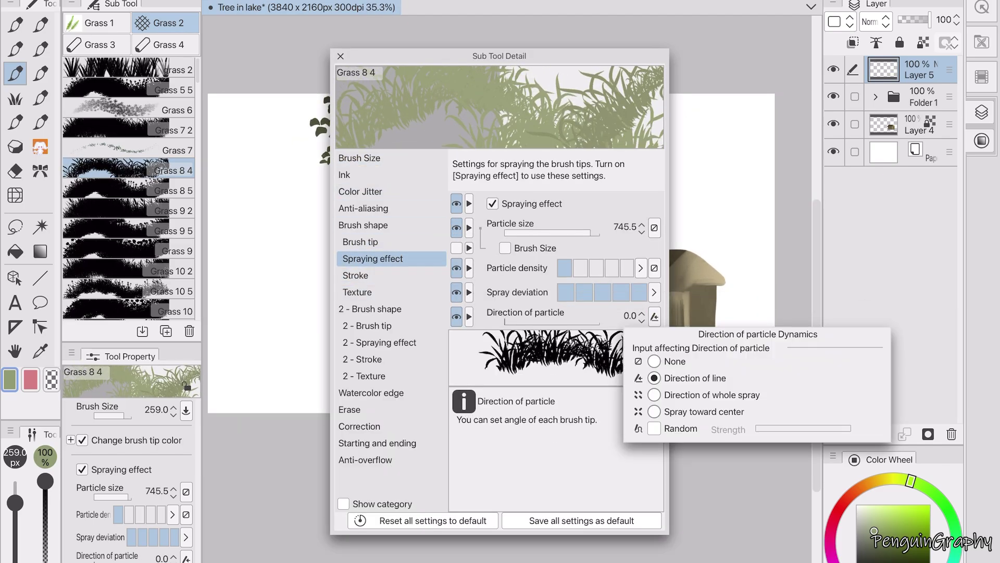
pyautogui.click(565, 232)
pyautogui.click(360, 192)
pyautogui.moveTo(507, 306)
pyautogui.mouseDown()
pyautogui.moveTo(525, 305)
pyautogui.moveTo(543, 278)
pyautogui.moveTo(524, 278)
pyautogui.mouseUp()
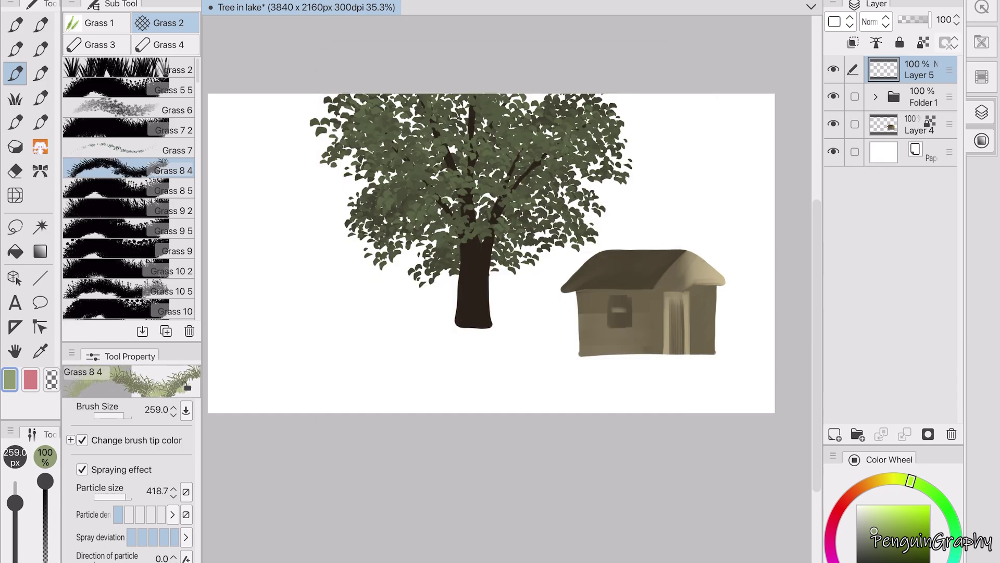
# - Paint a strip of olive green grass along the foot of the hut
pyautogui.scroll(-1, 521, 260)
pyautogui.scroll(1, 521, 260)
pyautogui.moveTo(568, 357); pyautogui.dragTo(771, 355)
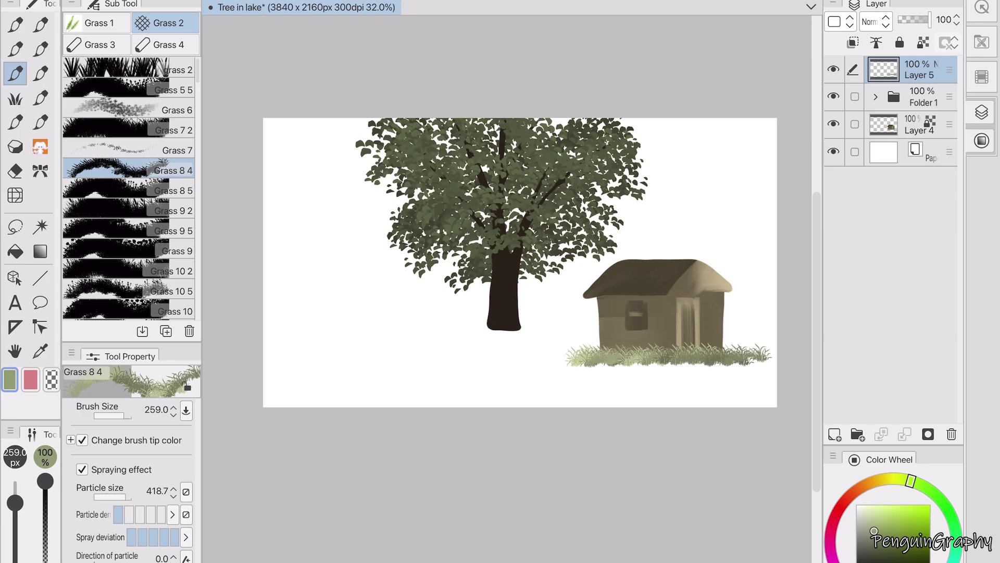
# - Try broad strokes of grass at the tree's foot and along the hut's grass strip, and undo them
pyautogui.moveTo(646, 365)
pyautogui.mouseDown()
pyautogui.moveTo(490, 368)
pyautogui.moveTo(766, 365)
pyautogui.mouseUp()
pyautogui.moveTo(453, 333)
pyautogui.mouseDown()
pyautogui.moveTo(554, 333)
pyautogui.moveTo(485, 315)
pyautogui.moveTo(534, 315)
pyautogui.moveTo(432, 339)
pyautogui.moveTo(555, 334)
pyautogui.mouseUp()
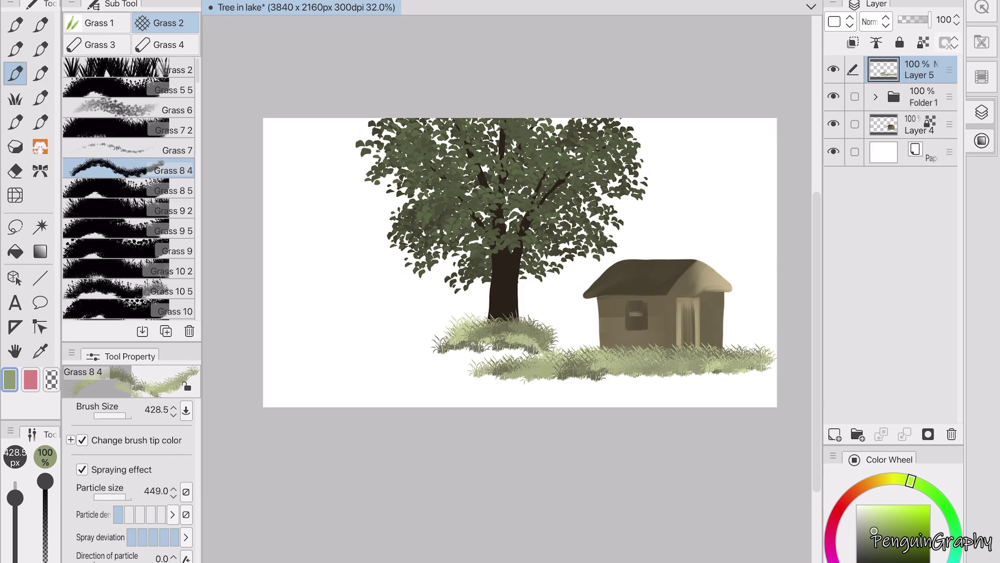
pyautogui.hotkey('ctrl', 'z')
pyautogui.hotkey('ctrl', 'z')
pyautogui.hotkey('ctrl', 'z')
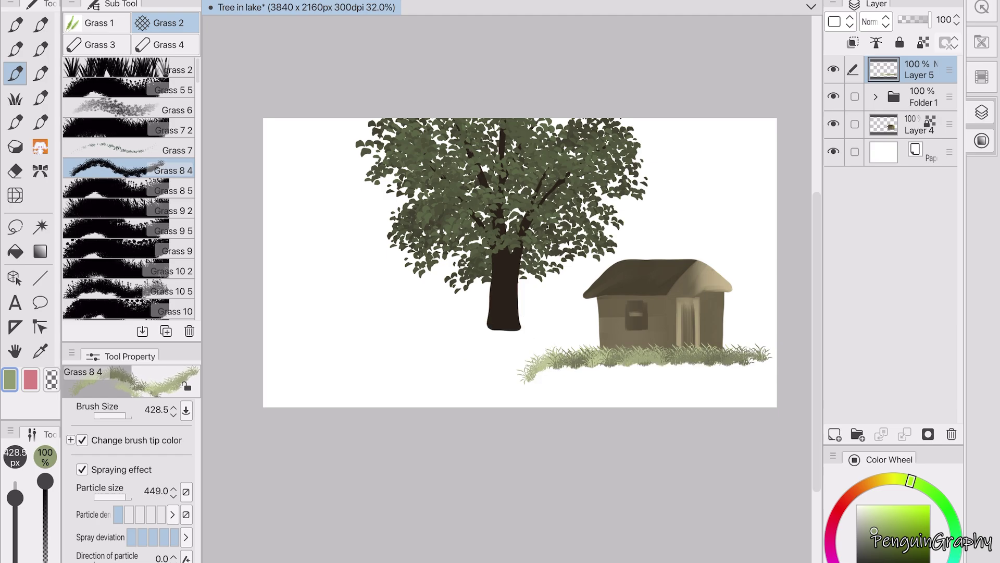
# - Paint a grass clump at the tree's foot with brush size 221.4 and particle size 534.0, and extend the hut's grass toward it
pyautogui.moveTo(459, 328); pyautogui.dragTo(565, 326)
pyautogui.moveTo(453, 328); pyautogui.dragTo(563, 327)
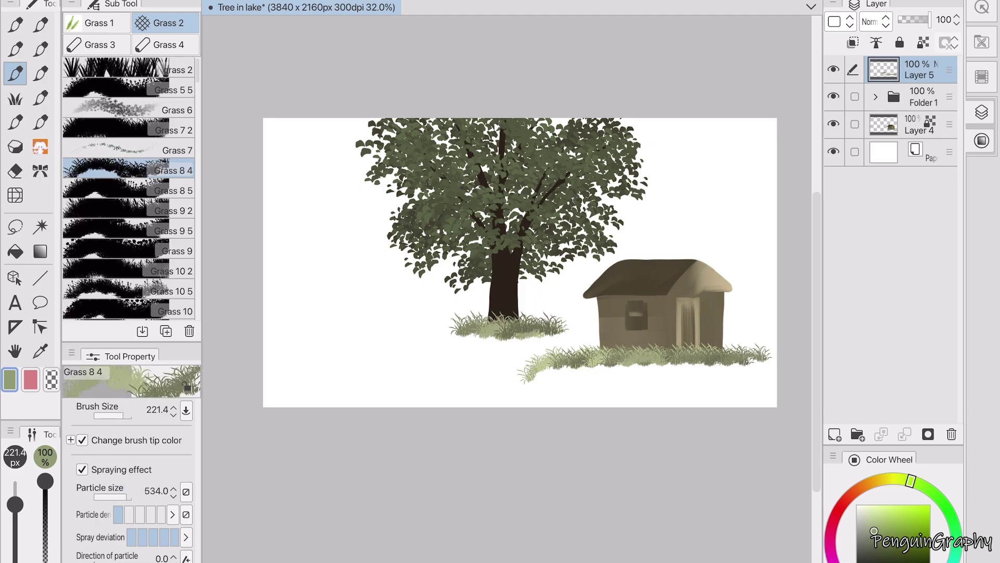
pyautogui.moveTo(443, 331); pyautogui.dragTo(552, 328)
pyautogui.hotkey('ctrl', 'z')
pyautogui.moveTo(497, 368); pyautogui.dragTo(636, 356)
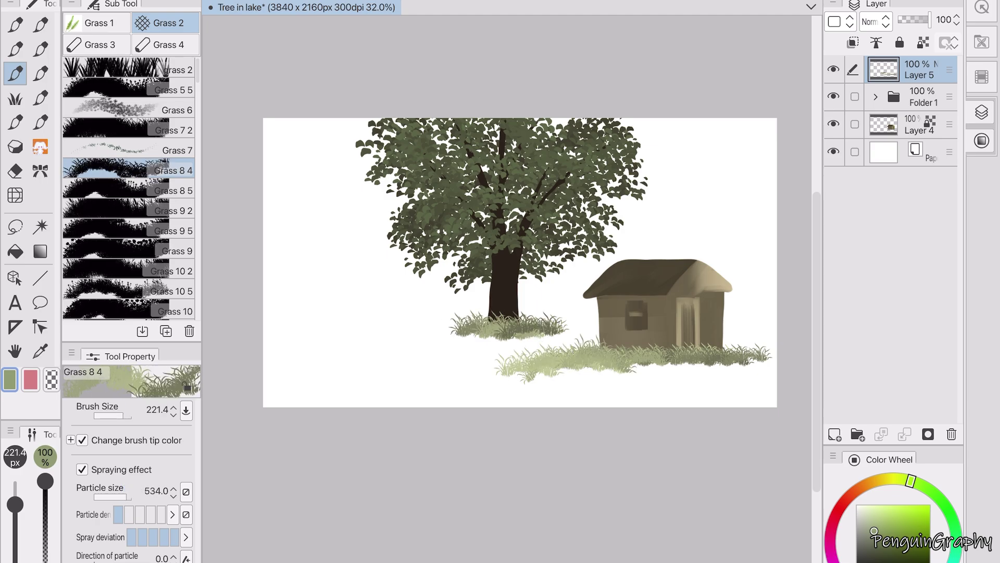
pyautogui.moveTo(526, 365); pyautogui.dragTo(651, 362)
# - Add taller blades around the tree trunk and the hut's base with the Grass 31 brush in olive and lighter green
pyautogui.click(127, 68)
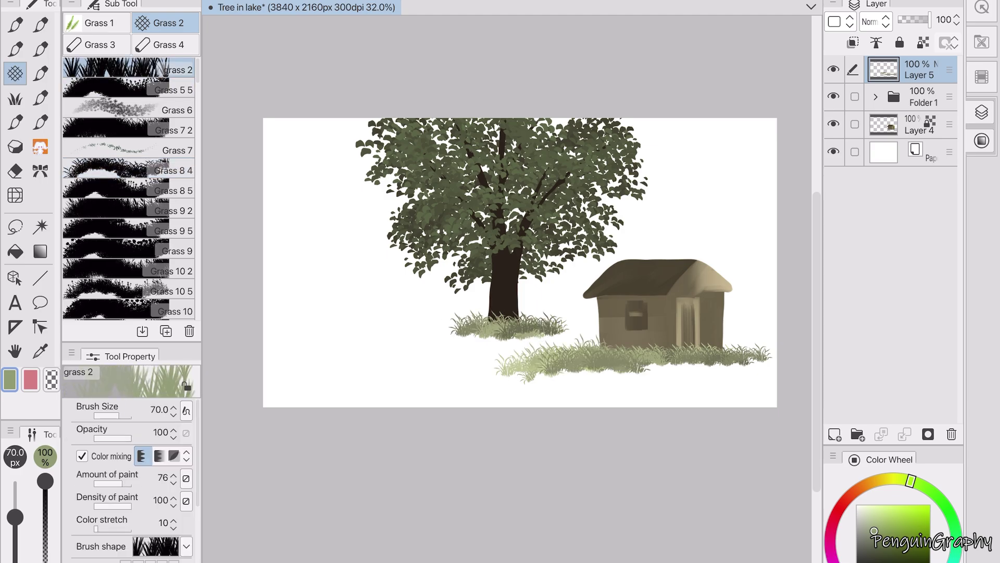
pyautogui.scroll(-10, 128, 188)
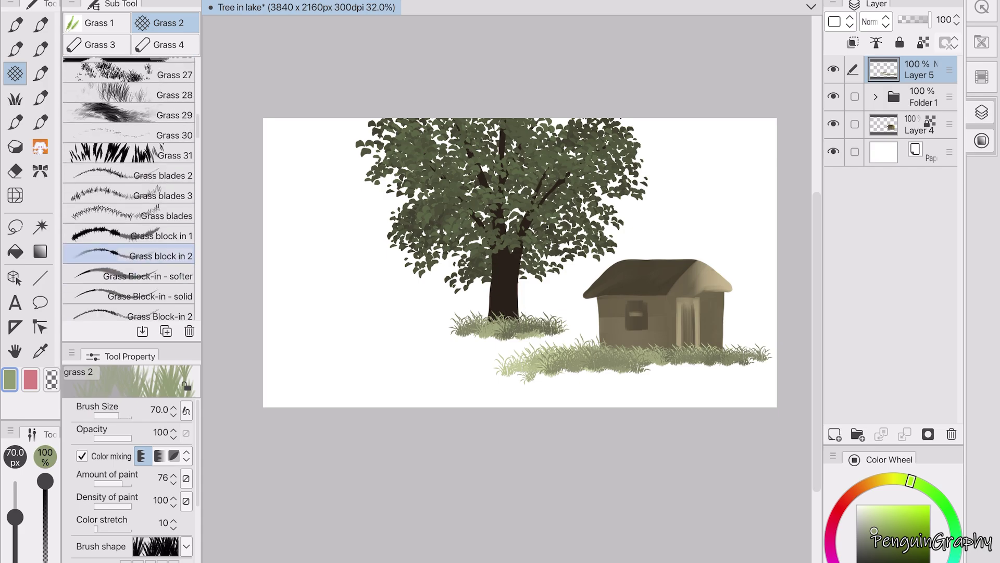
pyautogui.click(128, 185)
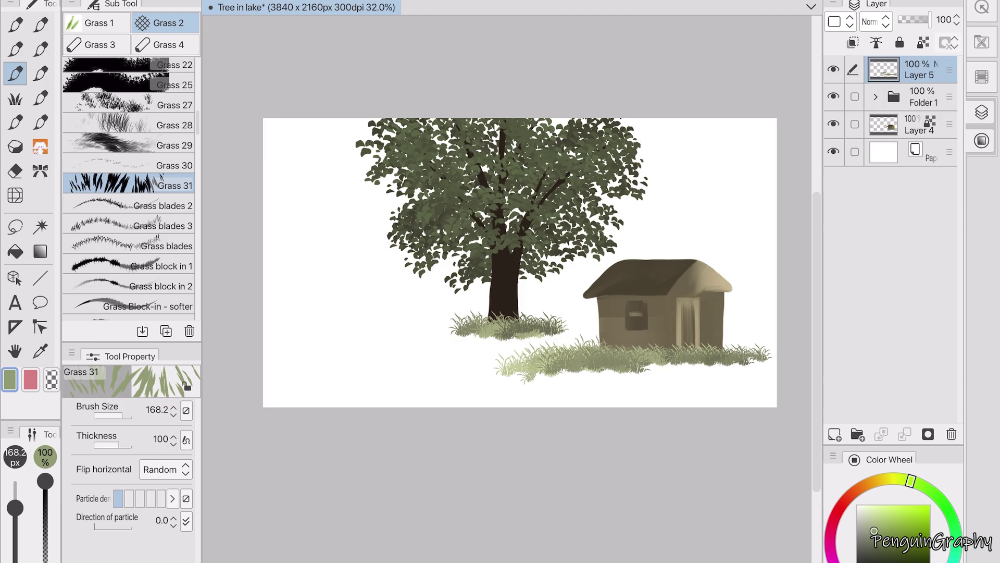
pyautogui.keyDown('alt'); pyautogui.click(607, 330); pyautogui.keyUp('alt')
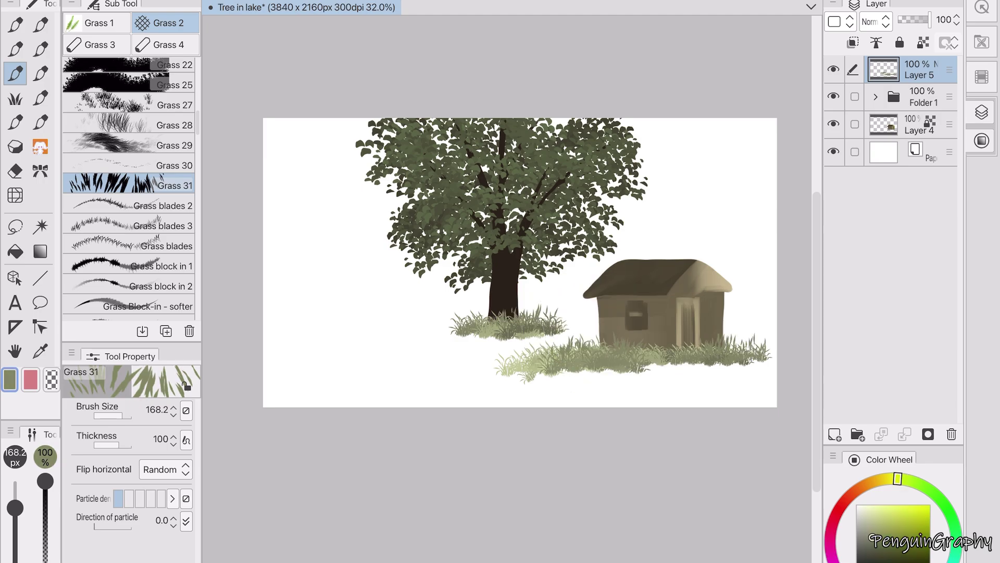
pyautogui.click(873, 522)
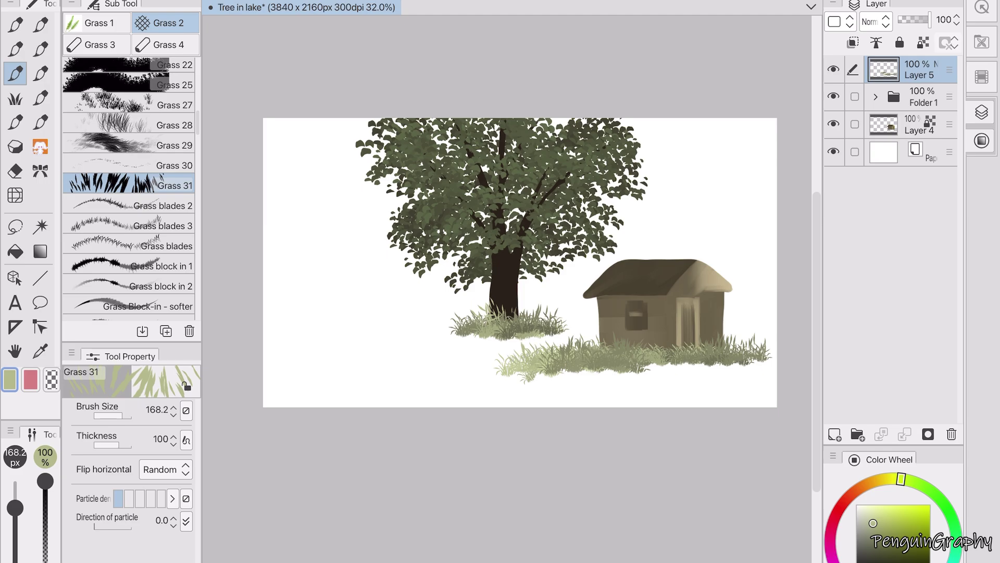
# - Add a new layer directly above the paper layer
pyautogui.click(886, 152)
pyautogui.click(834, 434)
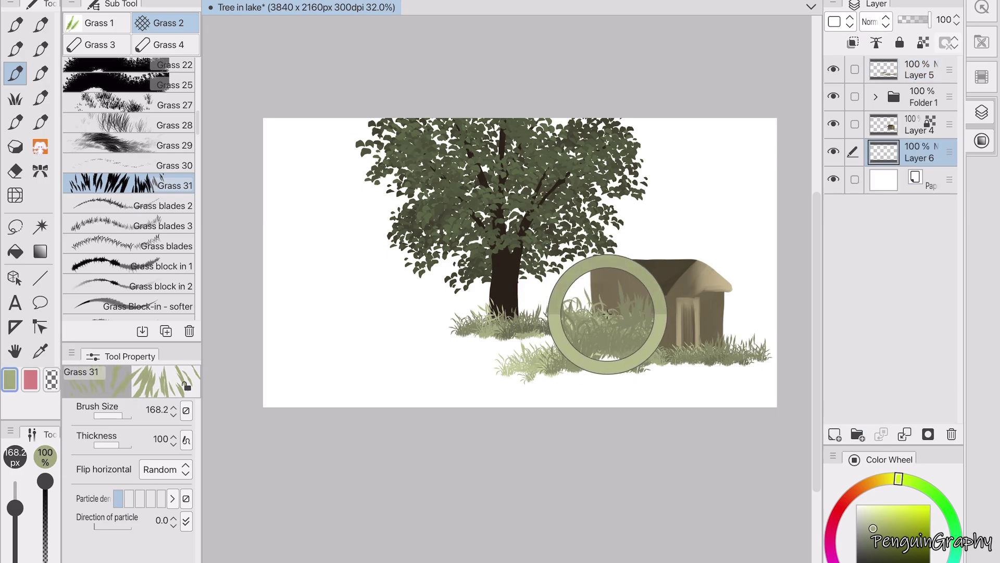
# - Try bands of grass along the canvas's lower edge with brushes such as Grass 11 and aantlers grass 12, undoing each
pyautogui.scroll(10, 130, 187)
pyautogui.click(130, 274)
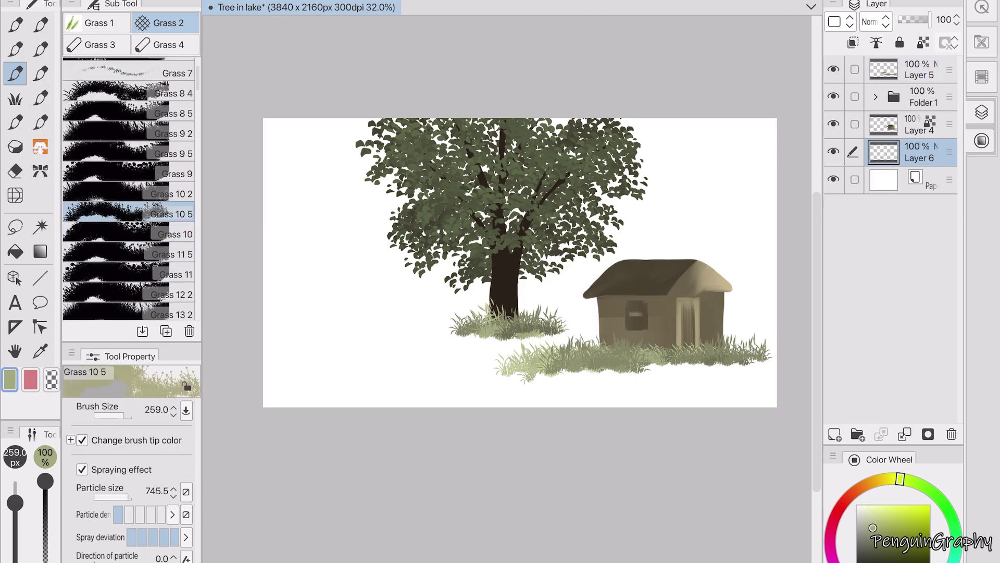
pyautogui.moveTo(265, 388); pyautogui.dragTo(776, 388)
pyautogui.hotkey('ctrl', 'z')
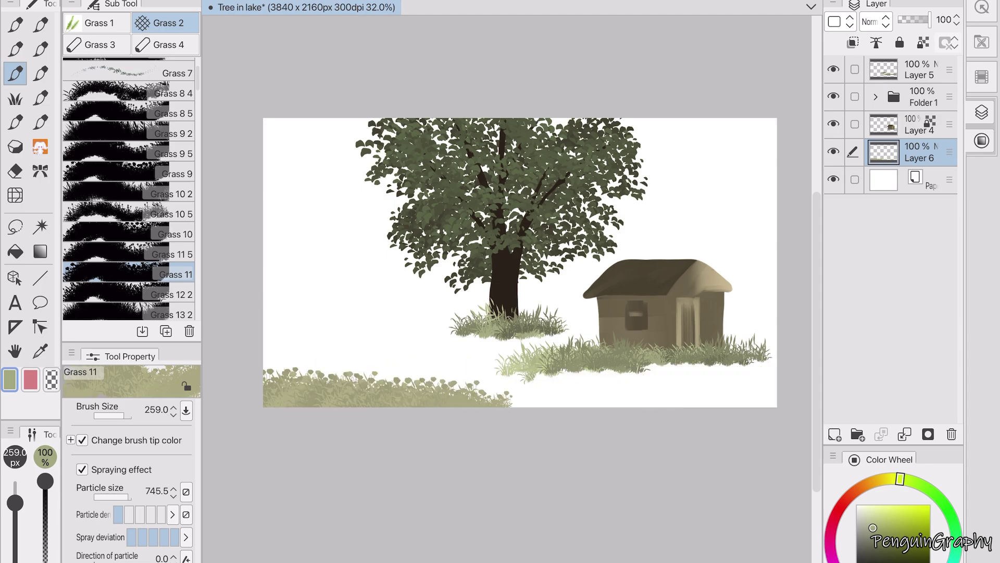
pyautogui.scroll(-10, 130, 188)
pyautogui.click(130, 270)
pyautogui.moveTo(265, 390); pyautogui.dragTo(770, 391)
pyautogui.hotkey('ctrl', 'z')
pyautogui.scroll(-5, 130, 187)
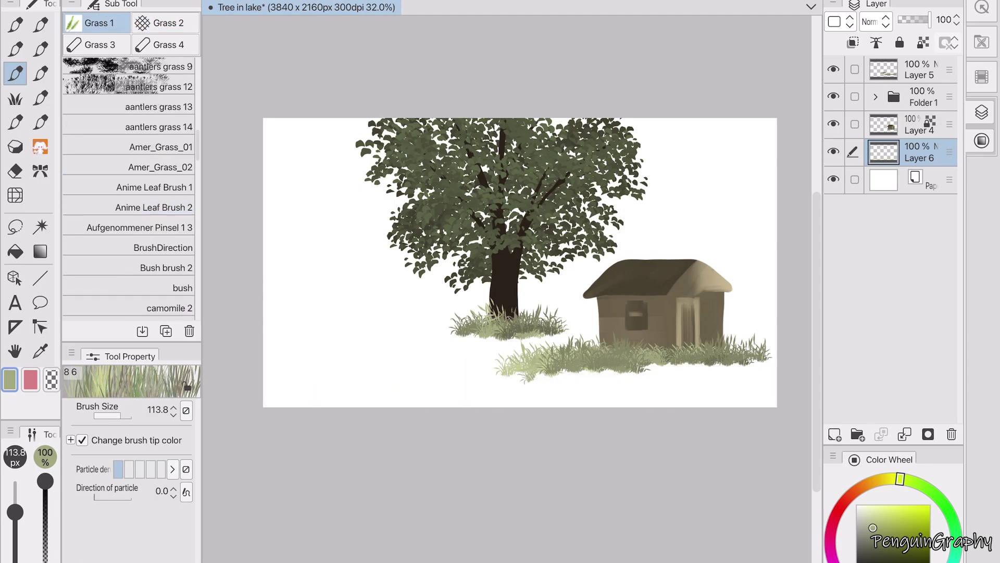
pyautogui.click(130, 89)
pyautogui.moveTo(264, 398); pyautogui.dragTo(474, 399)
pyautogui.hotkey('ctrl', 'z')
# - Select Bush brush 2 from the Grass 1 group and test it in the canvas's lower left corner, undoing the stroke
pyautogui.scroll(-1, 130, 188)
pyautogui.click(130, 254)
pyautogui.moveTo(264, 391); pyautogui.dragTo(422, 391)
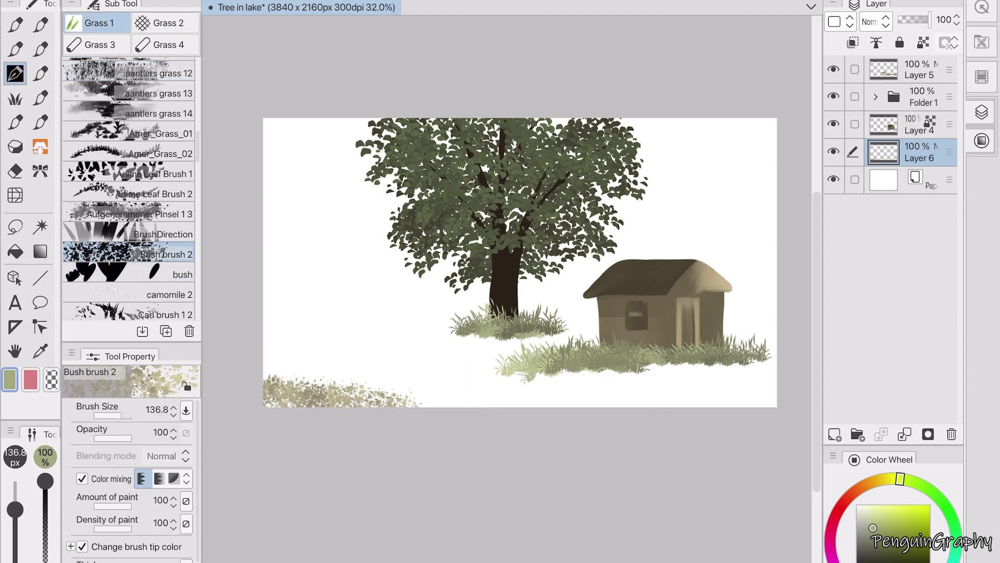
pyautogui.hotkey('ctrl', 'z')
# - Shift the drawing color to a greener olive hue, undoing a test stroke of foliage beneath the tree
pyautogui.doubleClick(9, 379)
pyautogui.moveTo(363, 404); pyautogui.dragTo(364, 409)
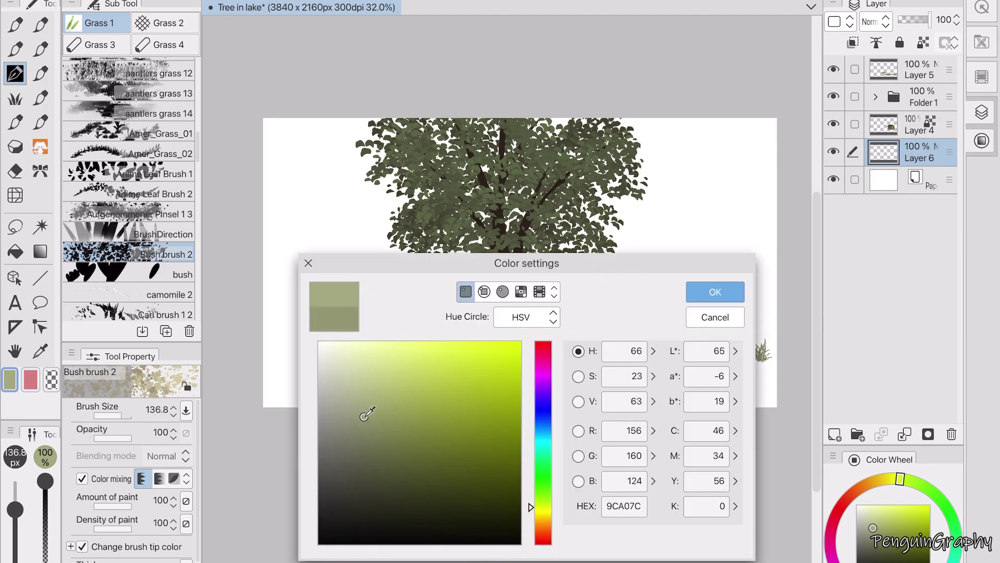
pyautogui.click(544, 502)
pyautogui.click(715, 292)
pyautogui.moveTo(367, 339); pyautogui.dragTo(567, 343)
pyautogui.hotkey('ctrl', 'z')
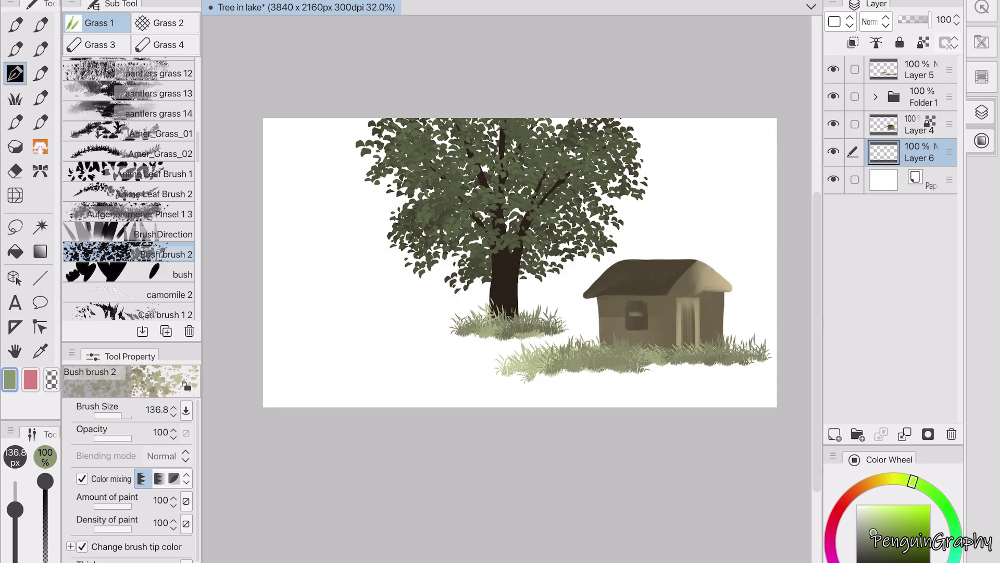
pyautogui.doubleClick(9, 380)
pyautogui.moveTo(537, 500); pyautogui.dragTo(537, 492)
pyautogui.click(711, 291)
# - Paint a band of leafy ground cover across the full canvas width behind the tree and hut in mixed olive greens
pyautogui.moveTo(422, 346); pyautogui.dragTo(547, 344)
pyautogui.moveTo(484, 344)
pyautogui.mouseDown()
pyautogui.moveTo(359, 342)
pyautogui.moveTo(276, 323)
pyautogui.moveTo(458, 323)
pyautogui.moveTo(282, 312)
pyautogui.mouseUp()
pyautogui.moveTo(365, 328)
pyautogui.mouseDown()
pyautogui.moveTo(469, 318)
pyautogui.moveTo(651, 370)
pyautogui.moveTo(776, 365)
pyautogui.moveTo(375, 349)
pyautogui.mouseUp()
pyautogui.keyDown('alt'); pyautogui.click(512, 305); pyautogui.keyUp('alt')
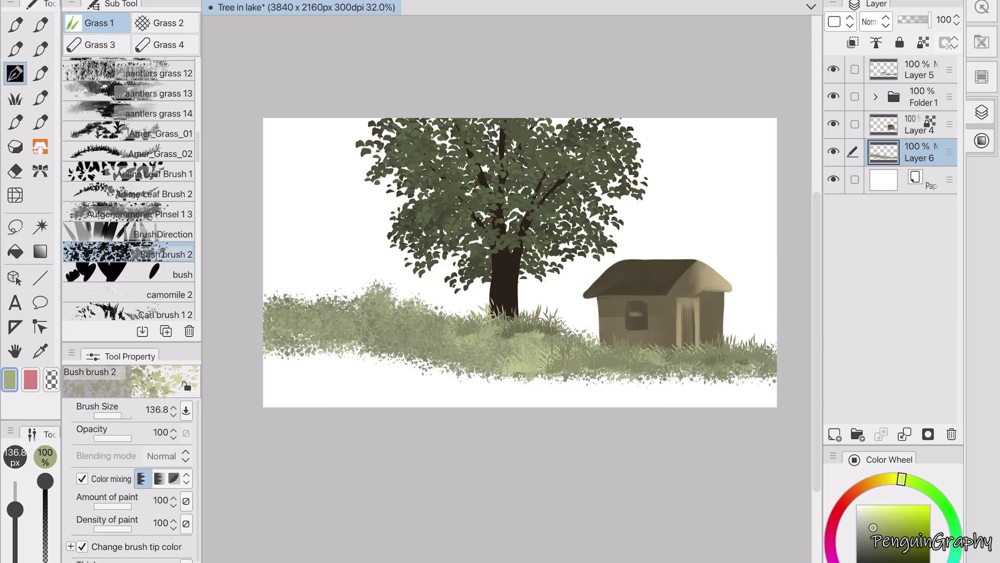
pyautogui.moveTo(727, 346); pyautogui.dragTo(768, 326)
pyautogui.hotkey('ctrl', 'z')
pyautogui.moveTo(266, 346); pyautogui.dragTo(340, 351)
# - Add a new layer beneath the ground cover layer and choose a muted blue drawing color
pyautogui.click(835, 434)
pyautogui.click(957, 550)
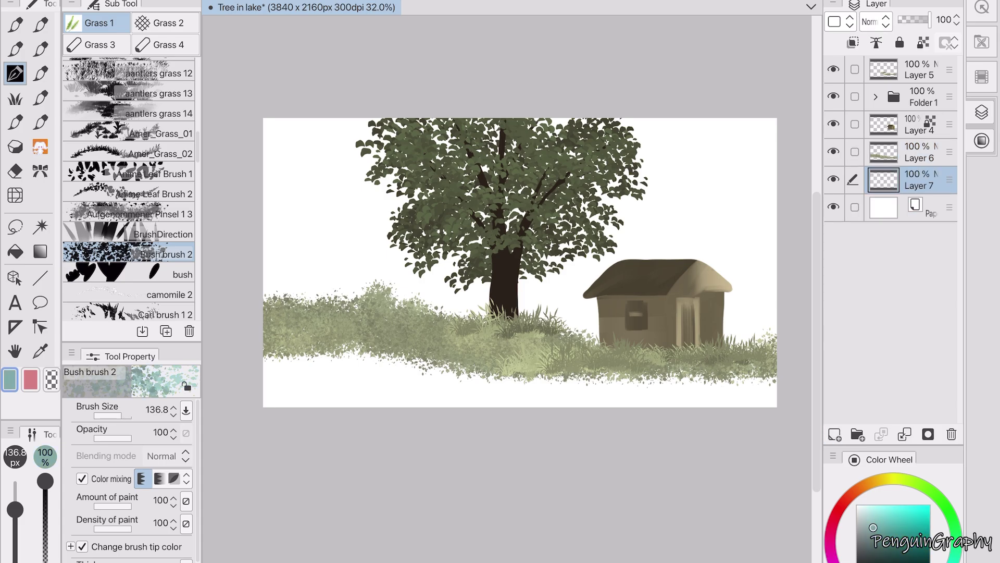
pyautogui.click(880, 525)
pyautogui.hotkey('ctrl', 's')
# - Fill the area below the grassy bank with blue water using the dv_basic_round brush at size 142.6
pyautogui.press('b')
pyautogui.moveTo(266, 397); pyautogui.dragTo(481, 396)
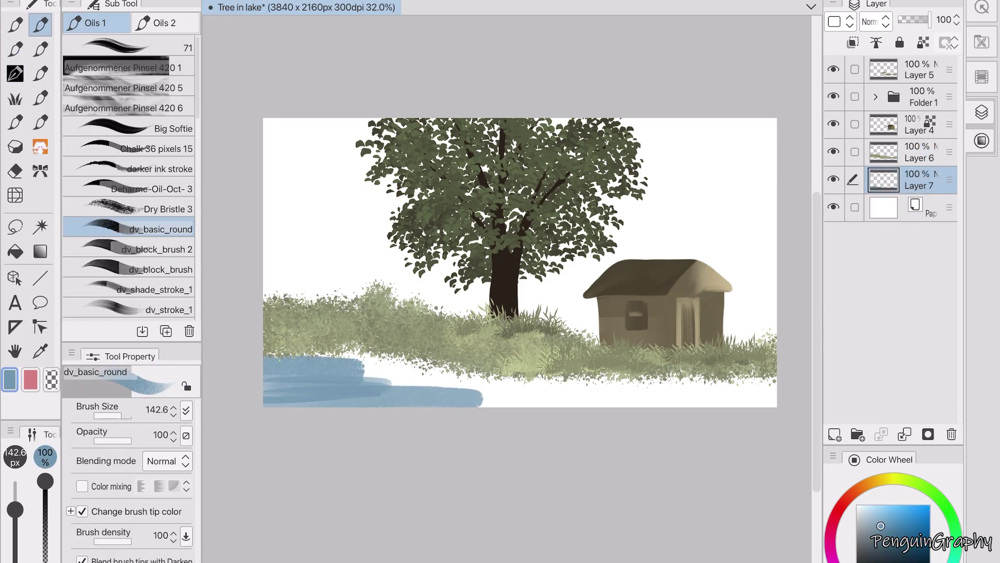
pyautogui.moveTo(307, 360); pyautogui.dragTo(523, 367)
pyautogui.moveTo(416, 383)
pyautogui.mouseDown()
pyautogui.moveTo(471, 399)
pyautogui.moveTo(587, 391)
pyautogui.moveTo(325, 390)
pyautogui.mouseUp()
pyautogui.moveTo(589, 381); pyautogui.dragTo(388, 380)
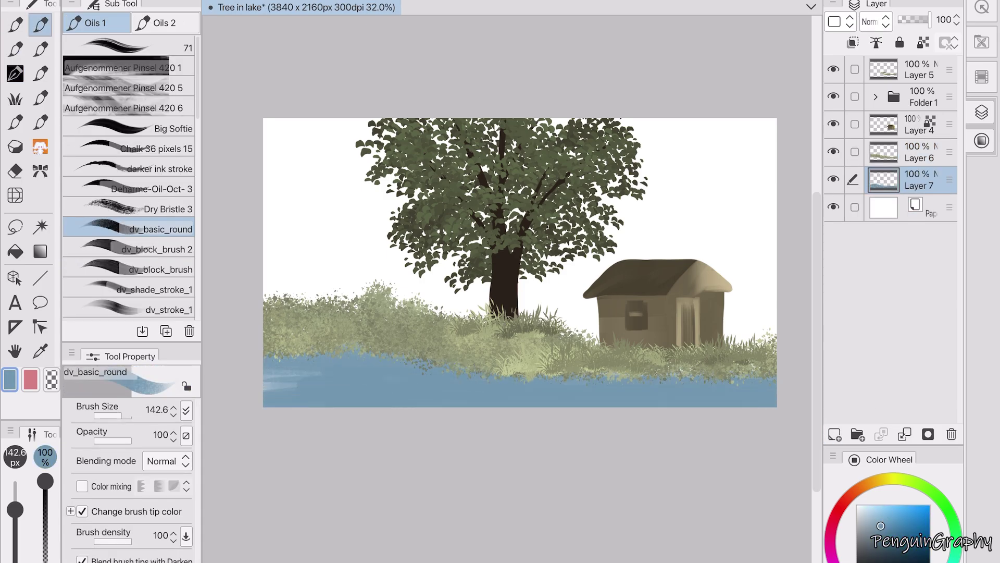
pyautogui.moveTo(323, 404); pyautogui.dragTo(265, 380)
# - Paint long light blue streaks across the water's surface
pyautogui.click(875, 514)
pyautogui.moveTo(753, 400); pyautogui.dragTo(640, 400)
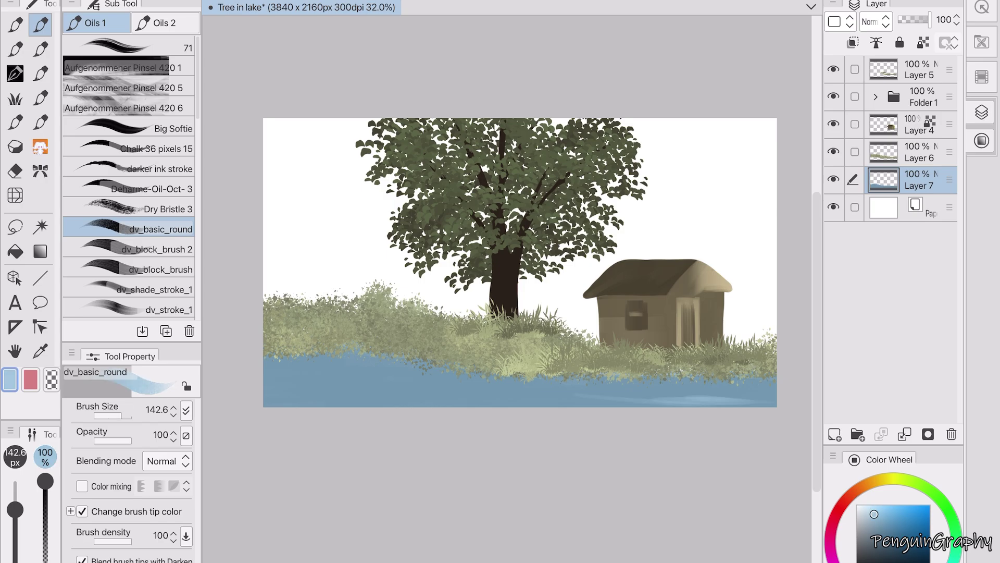
pyautogui.moveTo(508, 389); pyautogui.dragTo(262, 376)
pyautogui.moveTo(776, 399)
pyautogui.mouseDown()
pyautogui.moveTo(397, 393)
pyautogui.moveTo(263, 364)
pyautogui.mouseUp()
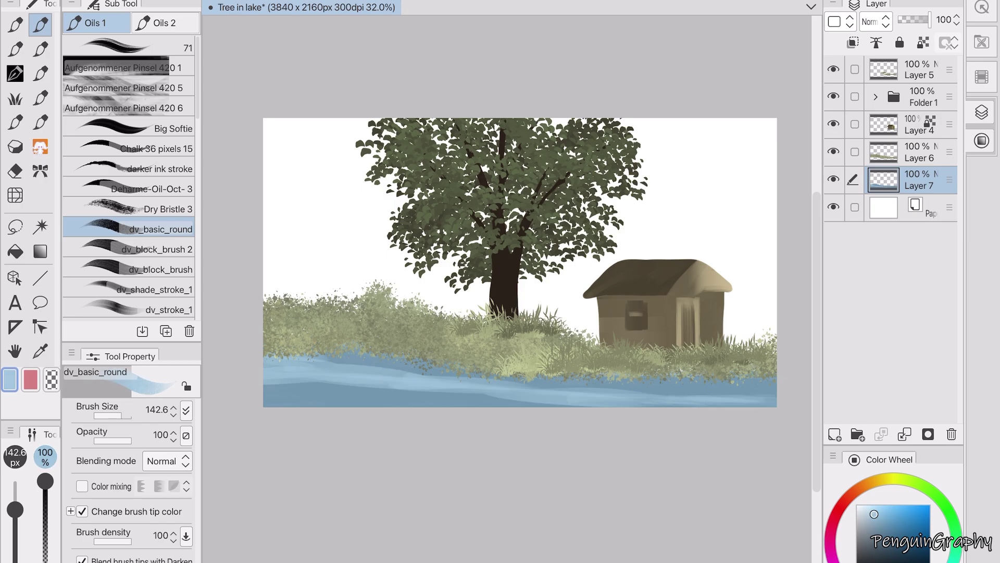
# - Soften the light streaks in the water with the Beau's Hard Blur brush at size 208.6
pyautogui.press('j')
pyautogui.click(156, 229)
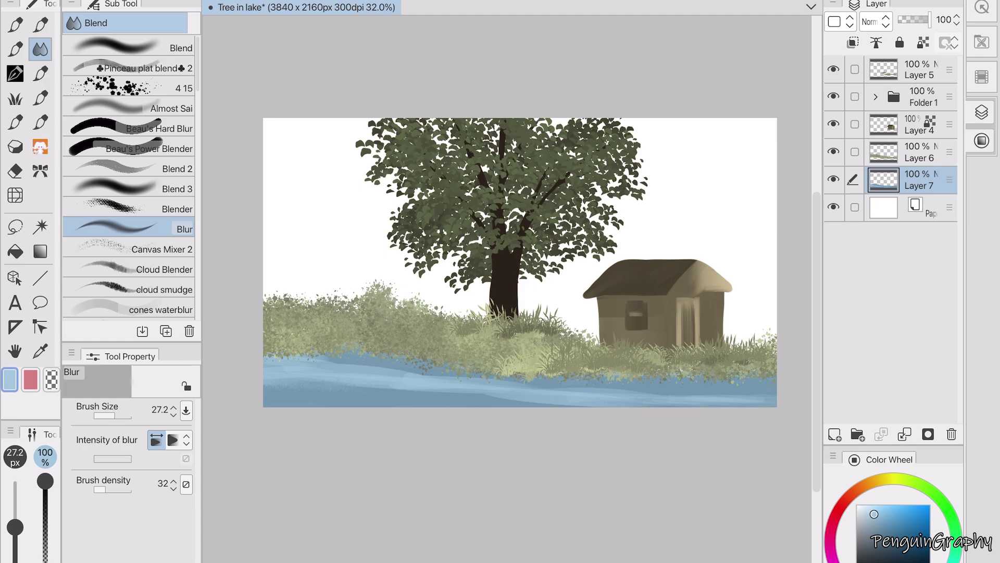
pyautogui.click(156, 129)
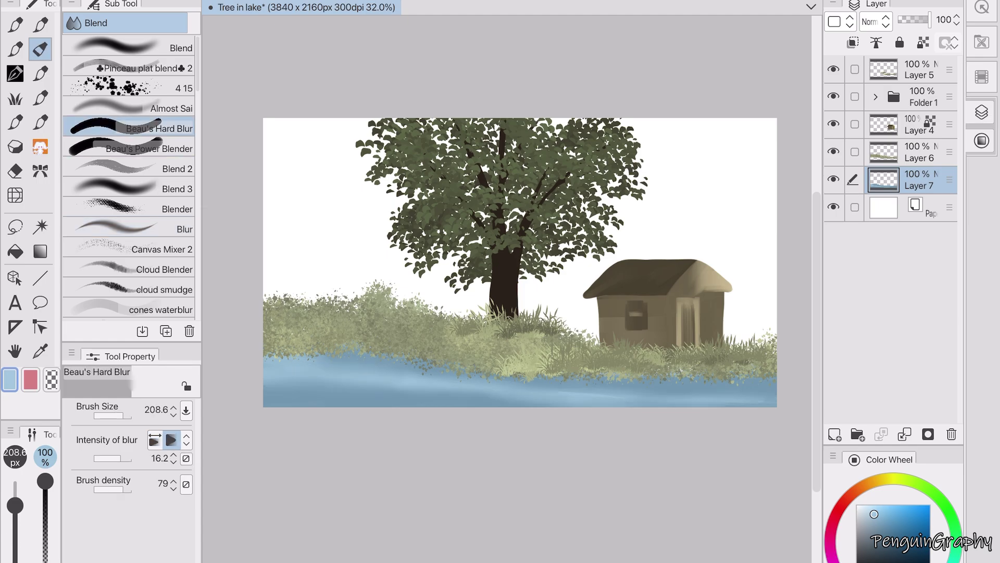
# - Draw thin horizontal ripples across the water in pale and darker blues with the 7 3 pen at size 24.5
pyautogui.press('p')
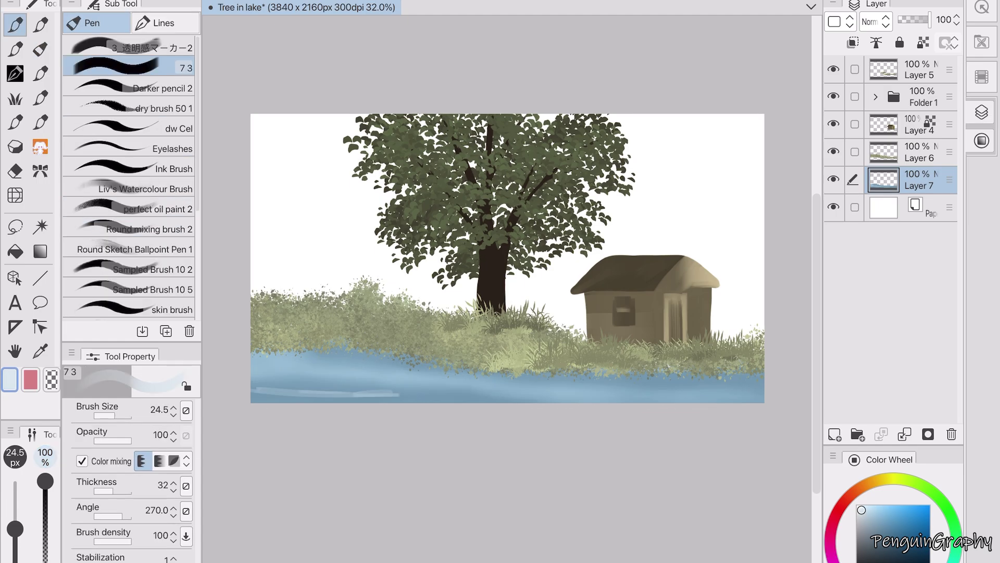
pyautogui.moveTo(251, 396); pyautogui.dragTo(385, 397)
pyautogui.moveTo(356, 399); pyautogui.dragTo(563, 392)
pyautogui.moveTo(492, 398); pyautogui.dragTo(763, 399)
pyautogui.moveTo(504, 395); pyautogui.dragTo(763, 396)
pyautogui.moveTo(453, 391); pyautogui.dragTo(623, 399)
pyautogui.moveTo(488, 380); pyautogui.dragTo(754, 378)
# - Blend the ripples into the water with the Pinceau plat blend 2 brush, raising its size to 91.8
pyautogui.press('j')
pyautogui.click(135, 68)
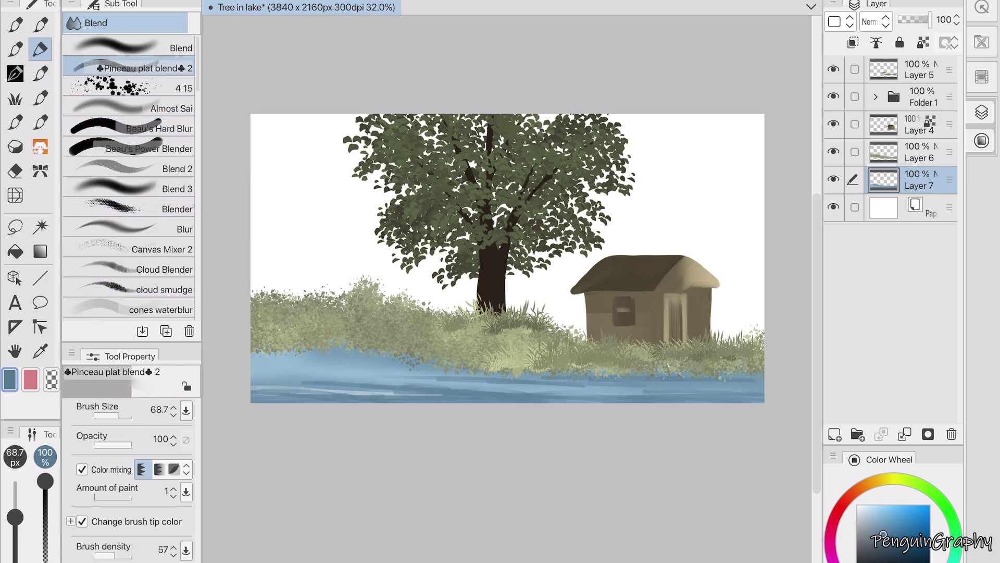
pyautogui.moveTo(350, 385); pyautogui.dragTo(575, 384)
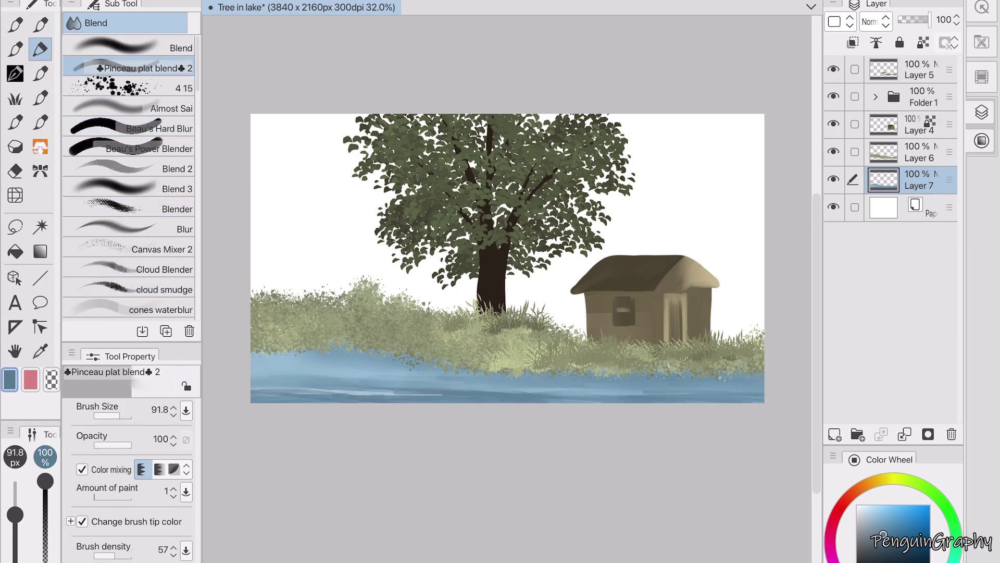
pyautogui.moveTo(356, 392); pyautogui.dragTo(563, 391)
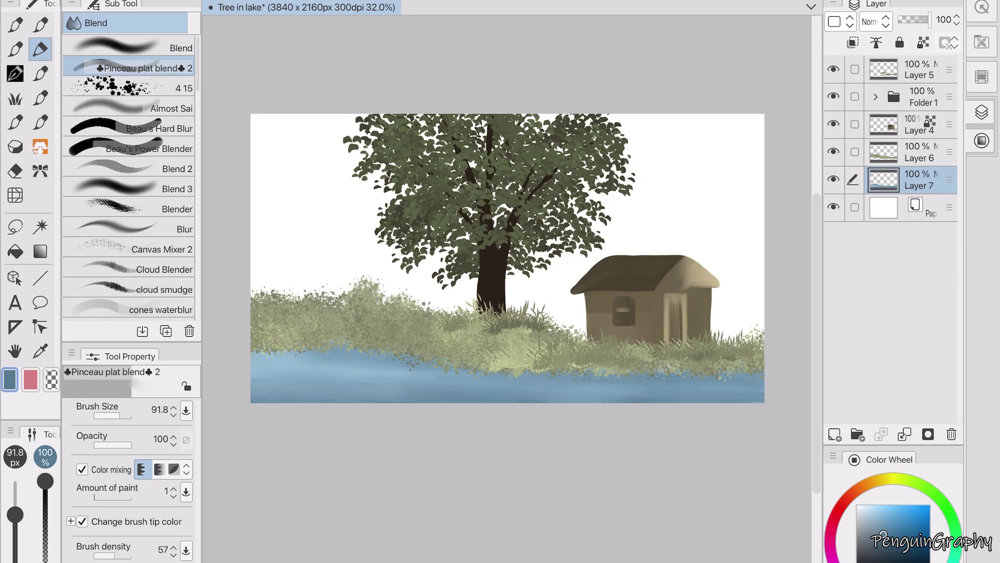
# - Choose the Custom_Brushes_Set1_Nature_8 grass brush, make Layer 5 active and sample an olive green from the grass beside the tree
pyautogui.click(927, 208)
pyautogui.click(919, 152)
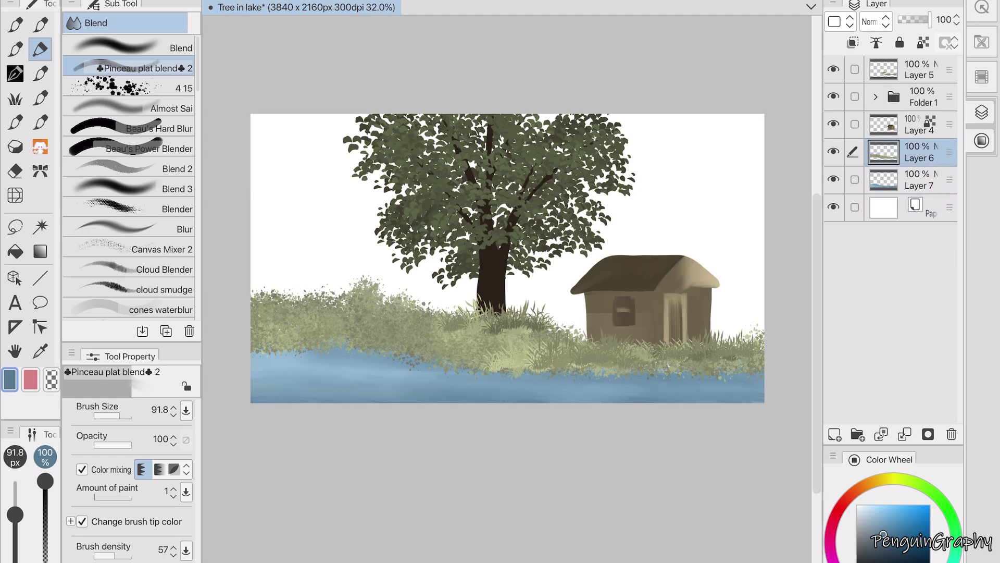
pyautogui.click(15, 74)
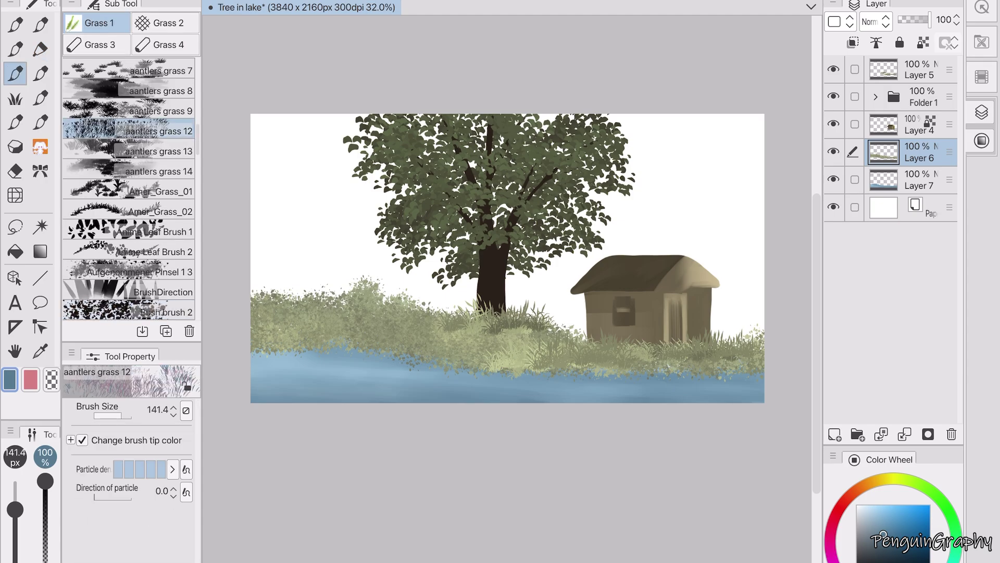
pyautogui.scroll(-5, 130, 188)
pyautogui.click(128, 232)
pyautogui.click(919, 70)
pyautogui.keyDown('alt'); pyautogui.click(555, 321); pyautogui.keyUp('alt')
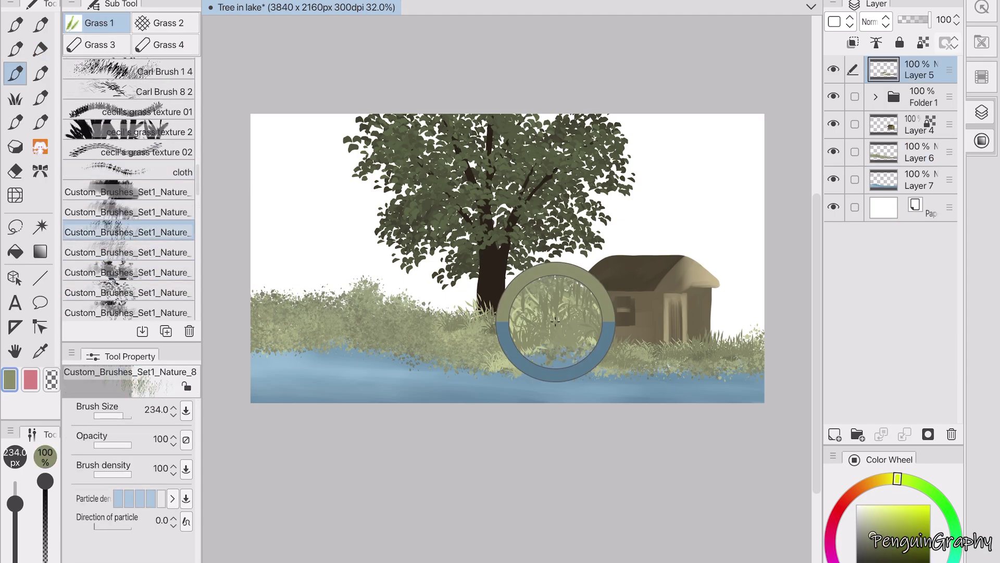
# - Paint fine grass tufts on the left bank and along the slope below the tree in sampled olive greens
pyautogui.moveTo(294, 286); pyautogui.dragTo(303, 282)
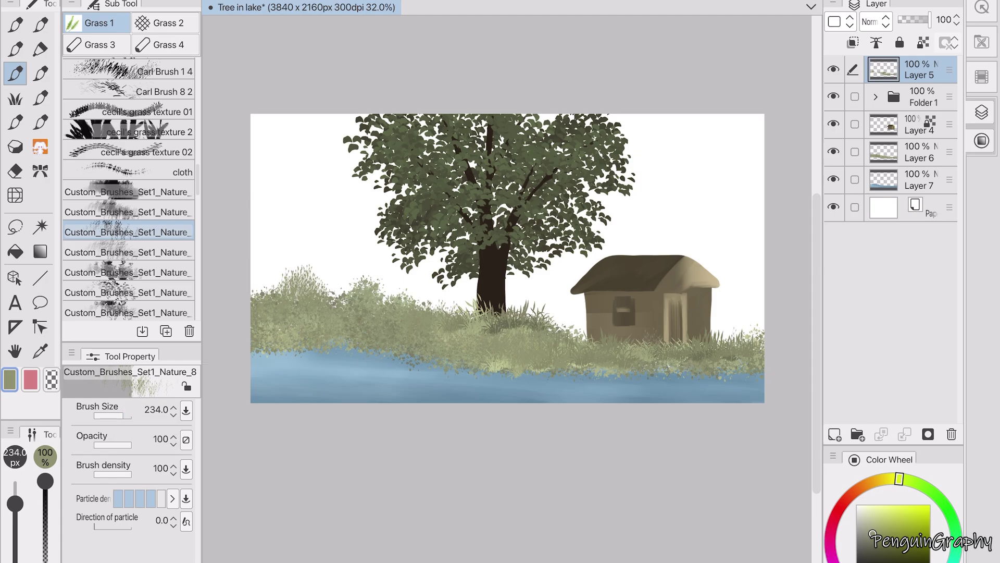
pyautogui.keyDown('alt'); pyautogui.click(486, 337); pyautogui.keyUp('alt')
pyautogui.moveTo(466, 354); pyautogui.dragTo(508, 349)
pyautogui.moveTo(309, 313); pyautogui.dragTo(333, 312)
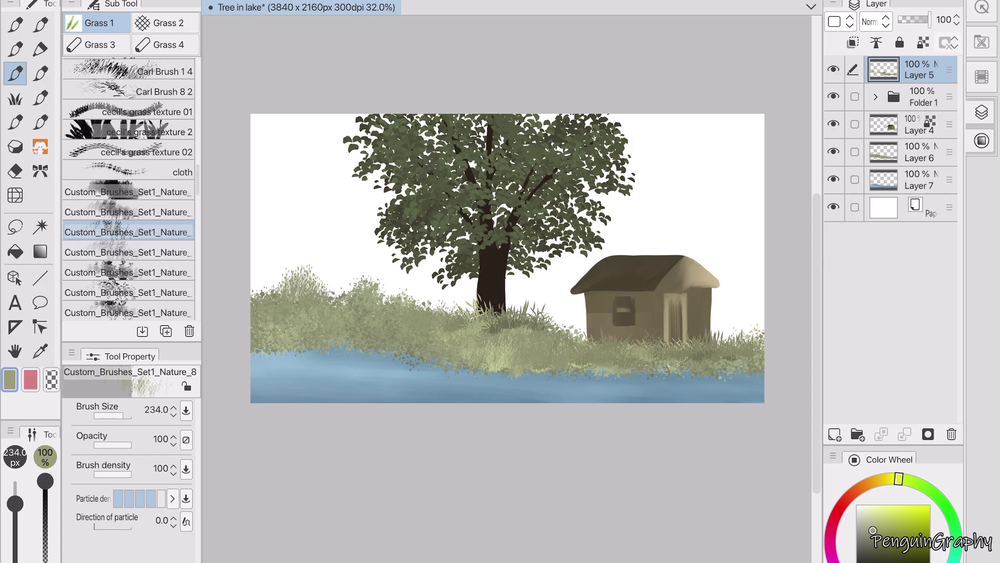
# - Sample a green from the grass near the water's edge and reduce the brush size to 73.7
pyautogui.scroll(5, 561, 364)
pyautogui.keyDown('alt'); pyautogui.click(489, 356); pyautogui.keyUp('alt')
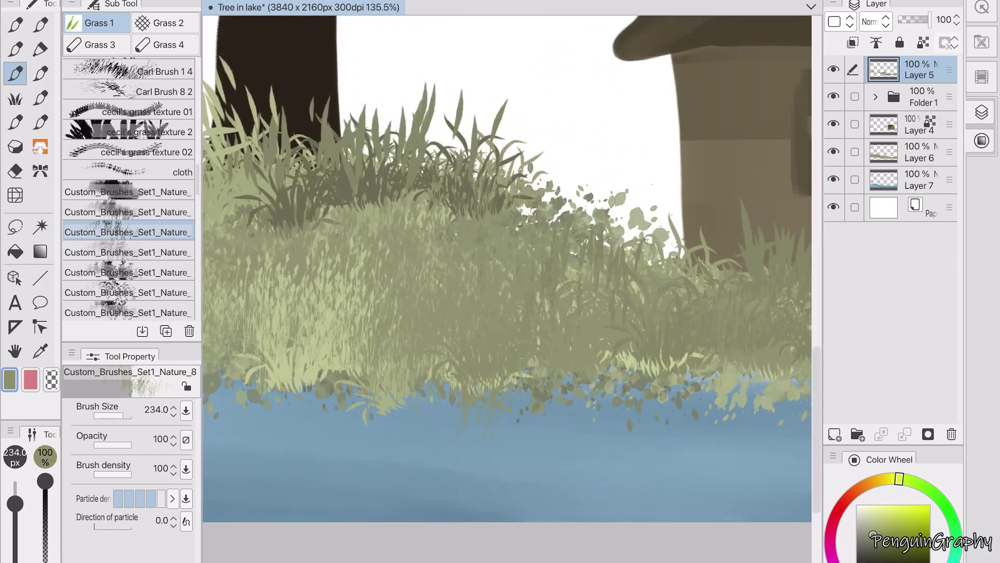
pyautogui.press('[')
pyautogui.press('[')
pyautogui.press('[')
pyautogui.scroll(-5, 507, 269)
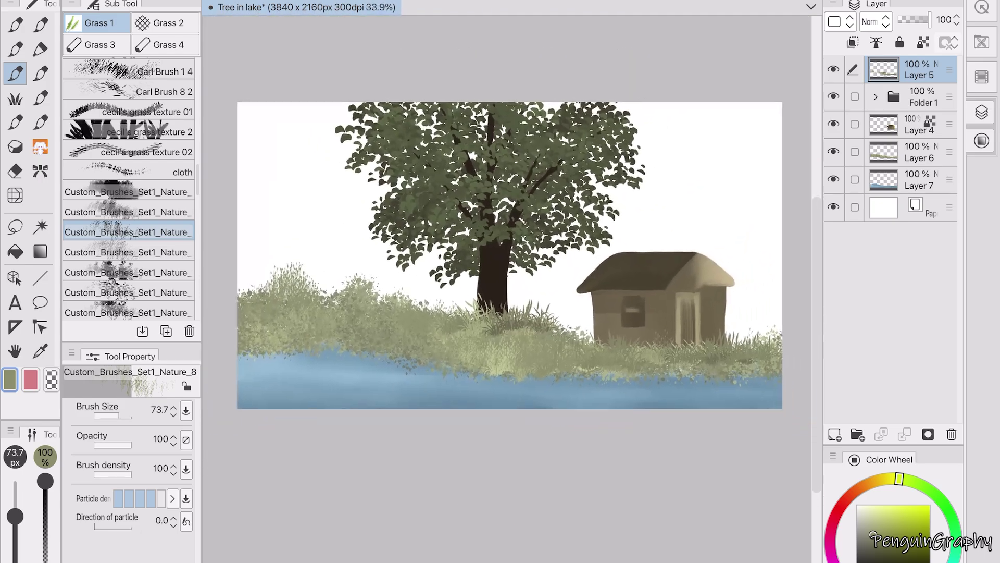
# - Create a raster layer just above the paper and fill the background with light and darker sky blues using dv_basic_round at 829.3
pyautogui.click(981, 112)
pyautogui.click(835, 434)
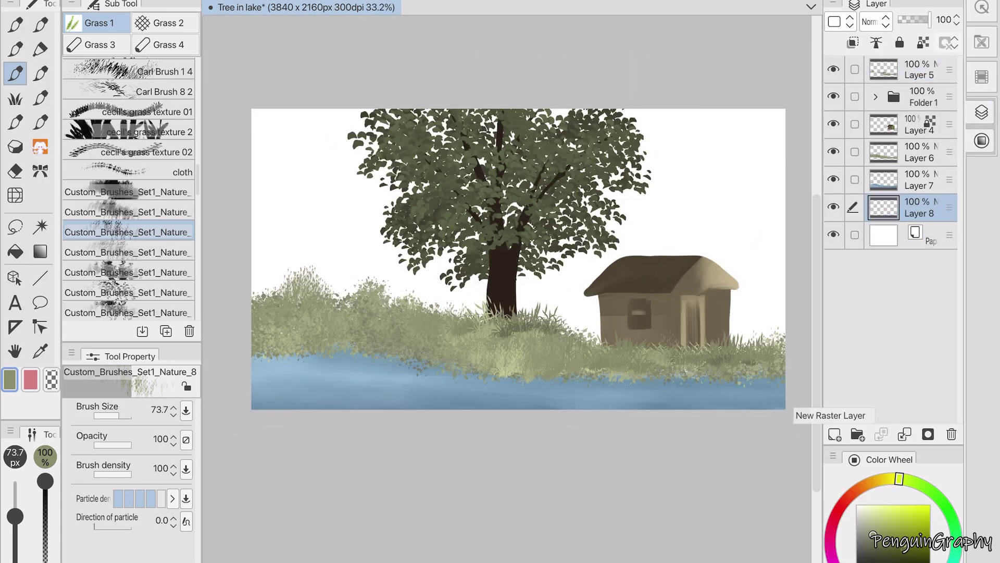
pyautogui.keyDown('alt'); pyautogui.click(639, 369); pyautogui.keyUp('alt')
pyautogui.press('b')
pyautogui.press(']')
pyautogui.press(']')
pyautogui.press(']')
pyautogui.press(']')
pyautogui.moveTo(282, 250)
pyautogui.mouseDown()
pyautogui.moveTo(576, 296)
pyautogui.moveTo(760, 281)
pyautogui.mouseUp()
pyautogui.moveTo(364, 245); pyautogui.dragTo(761, 260)
pyautogui.moveTo(542, 224); pyautogui.dragTo(781, 208)
pyautogui.moveTo(256, 135); pyautogui.dragTo(416, 156)
pyautogui.moveTo(620, 125); pyautogui.dragTo(781, 156)
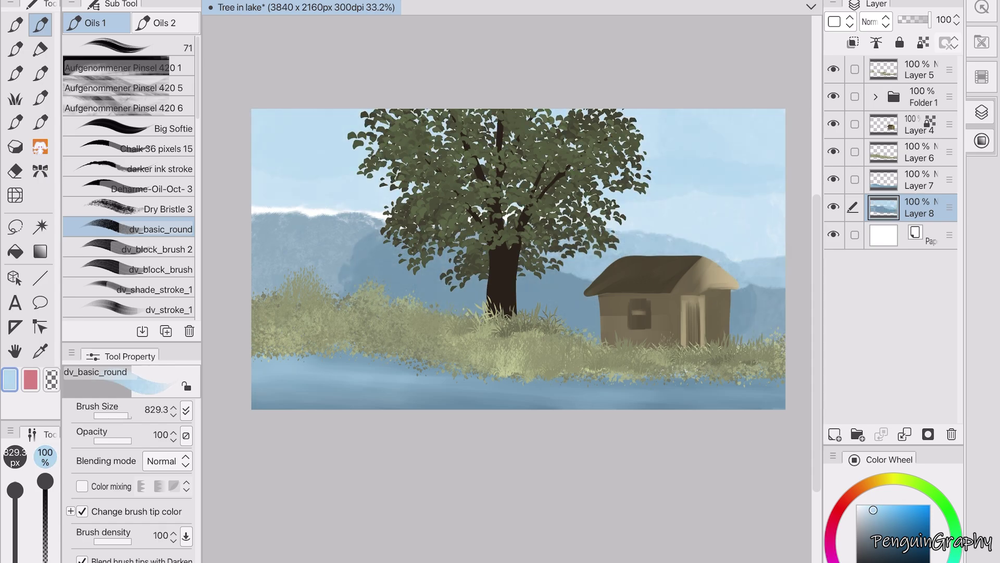
# - Paint near-white highlights along the horizon beside the tree and in the sky above the hut
pyautogui.click(862, 506)
pyautogui.moveTo(255, 219); pyautogui.dragTo(365, 218)
pyautogui.moveTo(633, 240); pyautogui.dragTo(726, 245)
pyautogui.moveTo(708, 156); pyautogui.dragTo(782, 125)
pyautogui.moveTo(619, 146); pyautogui.dragTo(698, 115)
# - Blend the sky's blue and white bands smoothly with Pinceau plat blend 2, raising its size to 343.9
pyautogui.press('j')
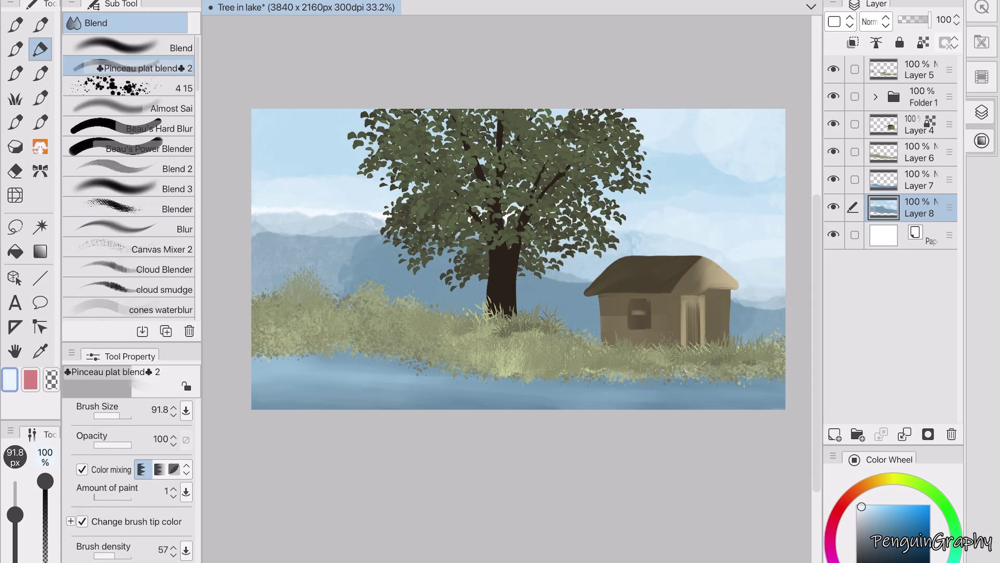
pyautogui.press(']')
pyautogui.press(']')
pyautogui.moveTo(255, 215); pyautogui.dragTo(365, 215)
pyautogui.moveTo(255, 233); pyautogui.dragTo(385, 231)
pyautogui.moveTo(732, 301); pyautogui.dragTo(784, 302)
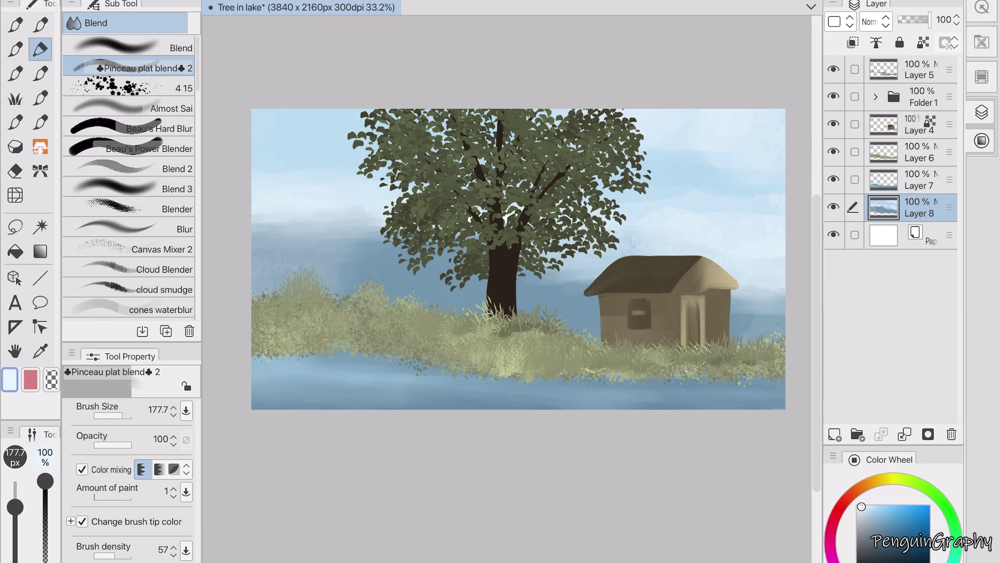
pyautogui.press(']')
pyautogui.press(']')
pyautogui.moveTo(318, 229); pyautogui.dragTo(386, 229)
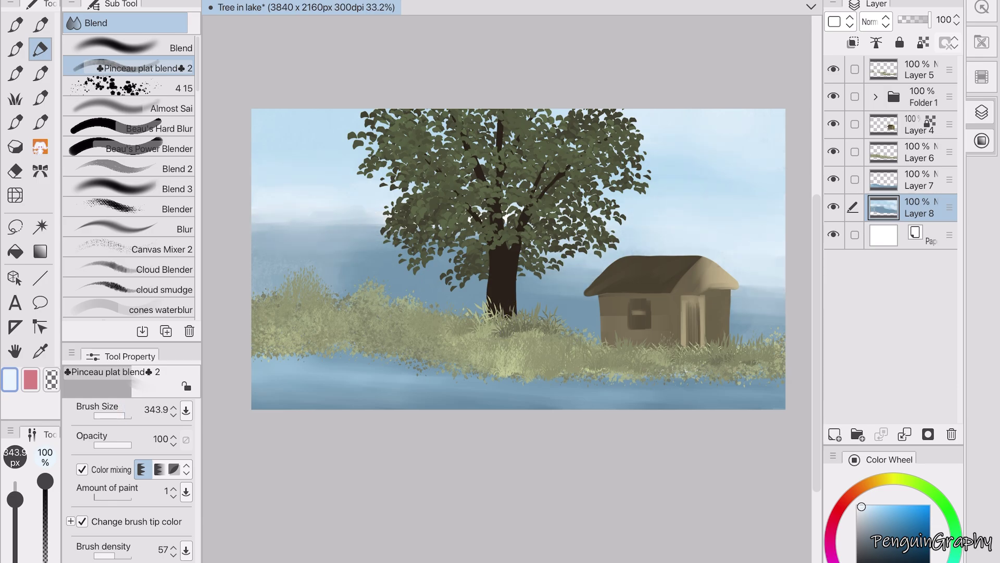
pyautogui.moveTo(255, 213); pyautogui.dragTo(329, 229)
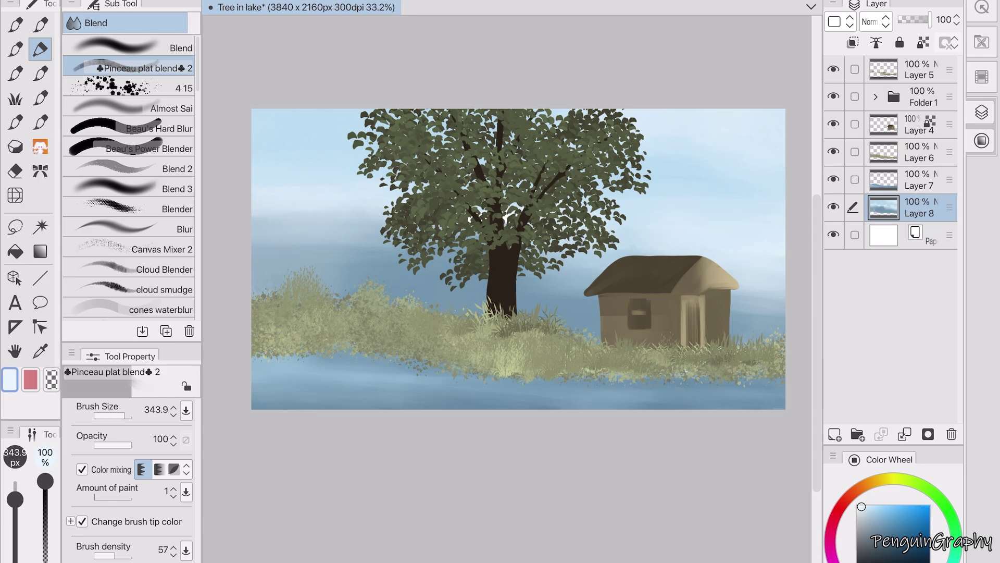
# - Paint white clouds across the sky and low behind the tree and hut using the Clouds 2 brush at size 2000
pyautogui.press('b')
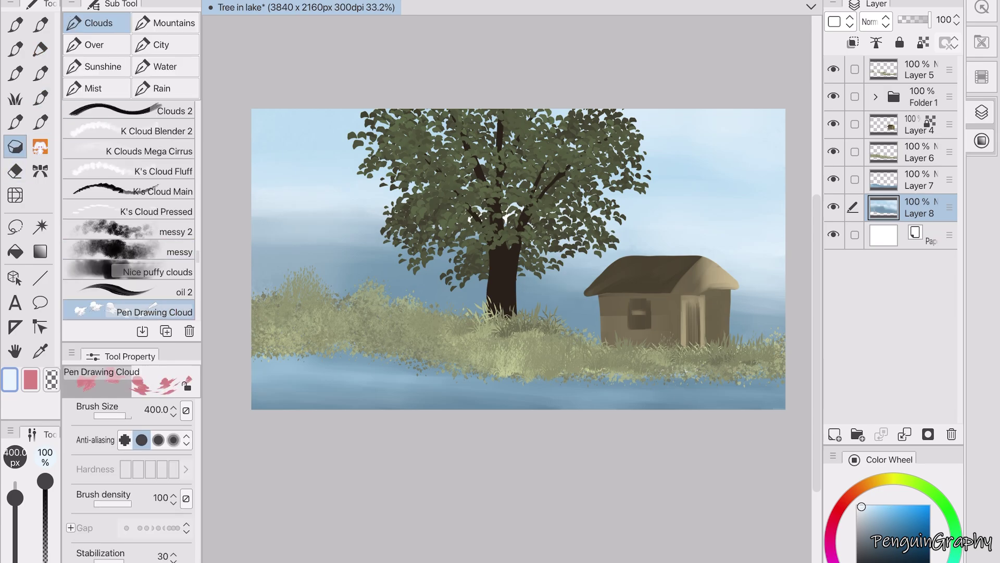
pyautogui.click(130, 130)
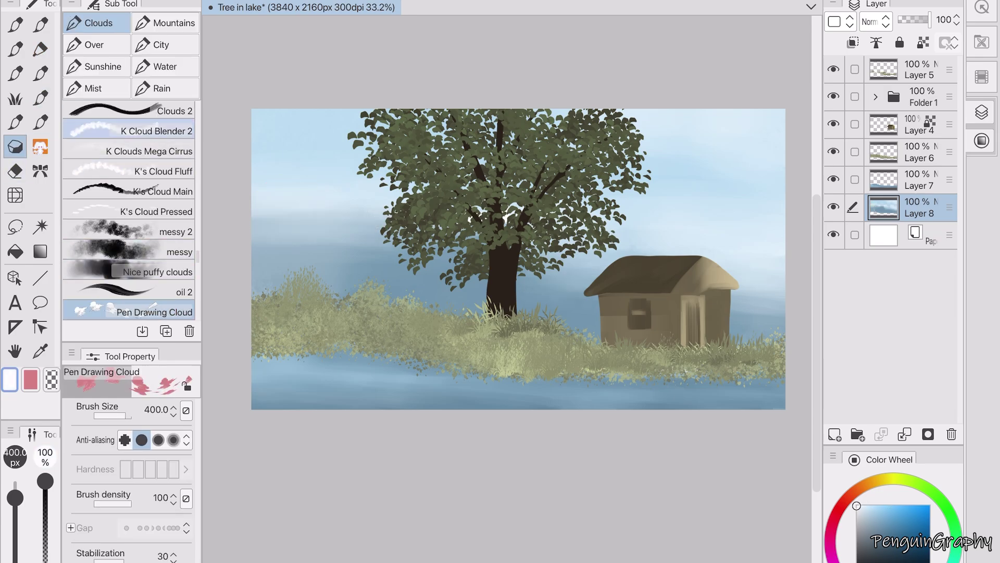
pyautogui.click(131, 111)
pyautogui.moveTo(261, 235); pyautogui.dragTo(349, 214)
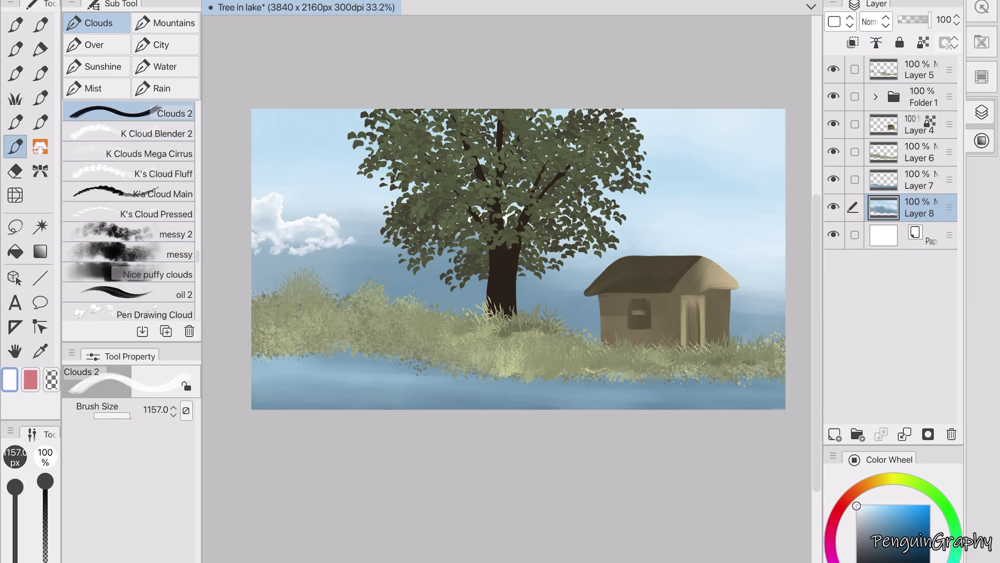
pyautogui.hotkey('ctrl', 'z')
pyautogui.moveTo(261, 229); pyautogui.dragTo(380, 198)
pyautogui.moveTo(454, 313)
pyautogui.mouseDown()
pyautogui.moveTo(594, 261)
pyautogui.moveTo(776, 172)
pyautogui.mouseUp()
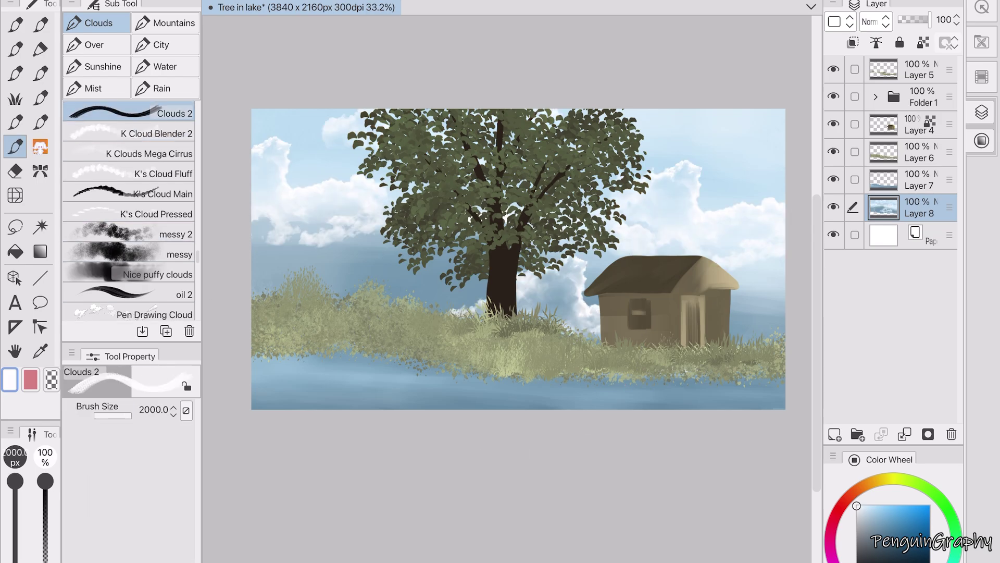
pyautogui.moveTo(260, 291); pyautogui.dragTo(479, 310)
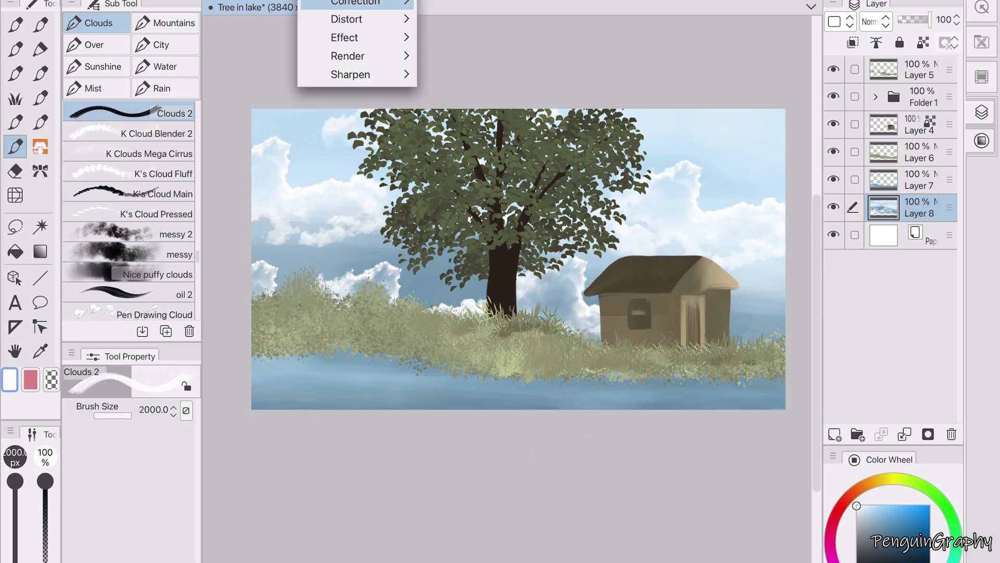
# - Duplicate the sky on Layer 8 and apply Motion blur to the original layer
pyautogui.click(832, 3)
pyautogui.click(875, 129)
pyautogui.click(479, 40)
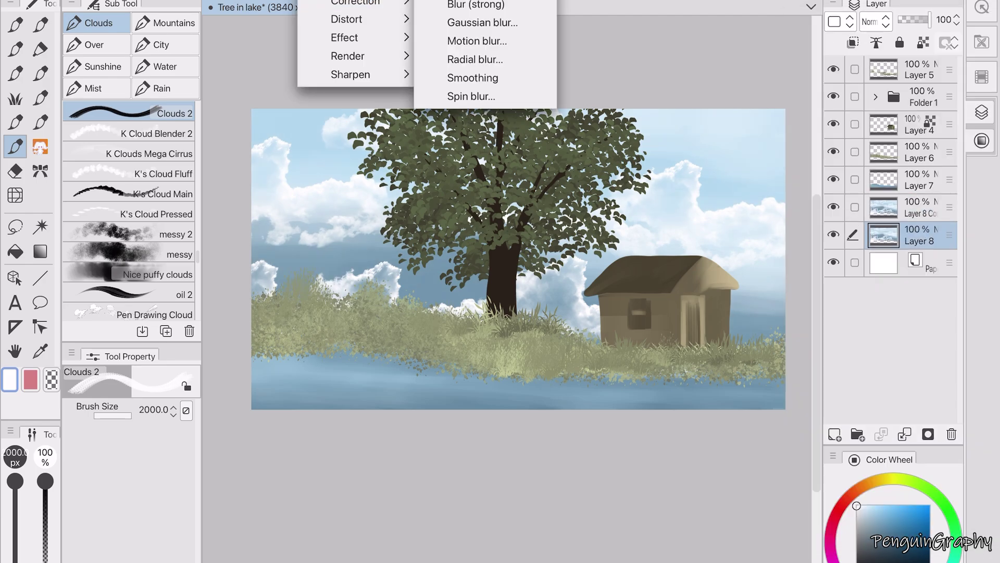
pyautogui.moveTo(297, 306); pyautogui.dragTo(326, 306)
pyautogui.click(710, 279)
# - Place the blurred sky layer above its copy at 34% opacity and merge the two layers
pyautogui.moveTo(920, 235); pyautogui.dragTo(919, 206)
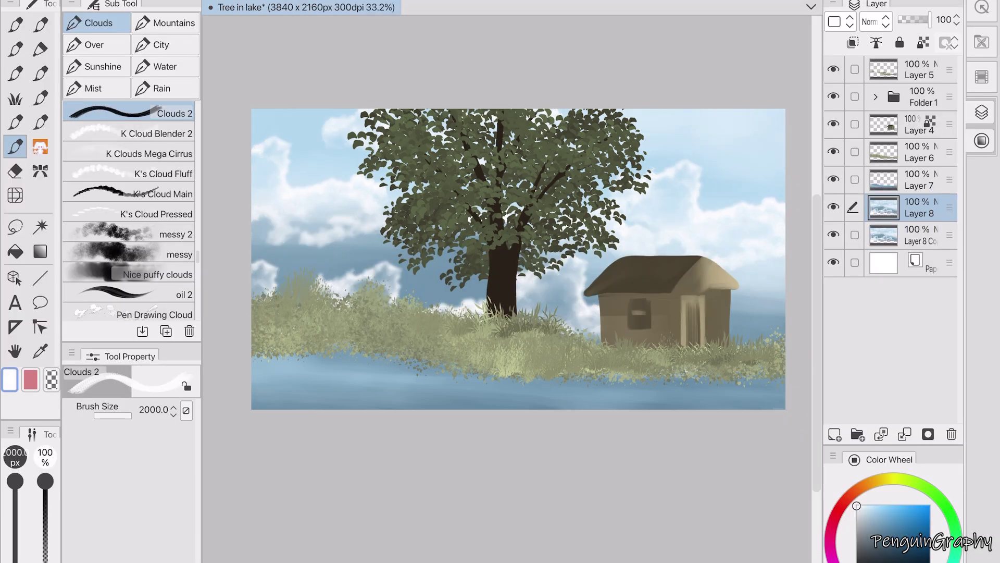
pyautogui.moveTo(929, 19); pyautogui.dragTo(909, 19)
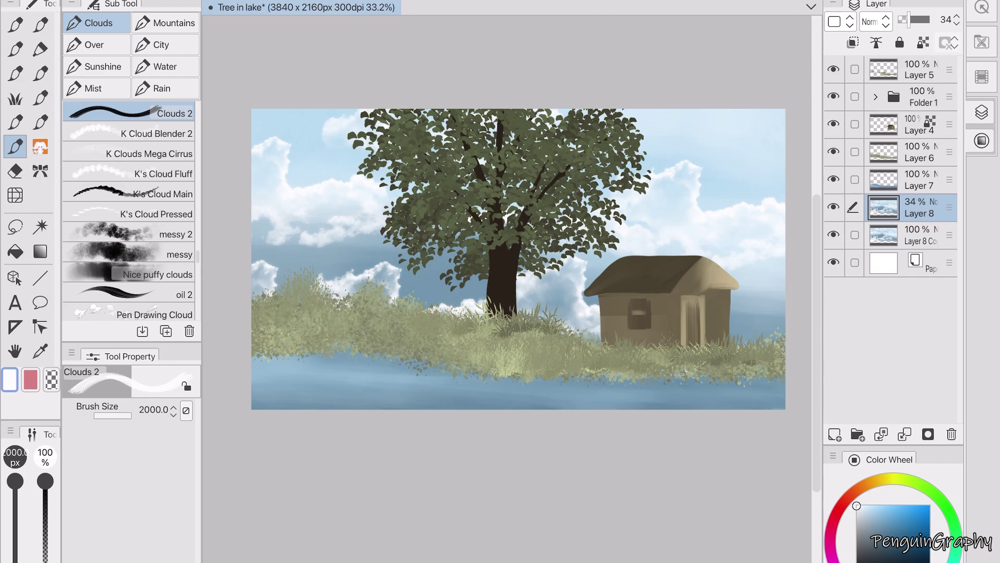
pyautogui.click(920, 235)
pyautogui.click(875, 22)
pyautogui.hotkey('ctrl', 'z')
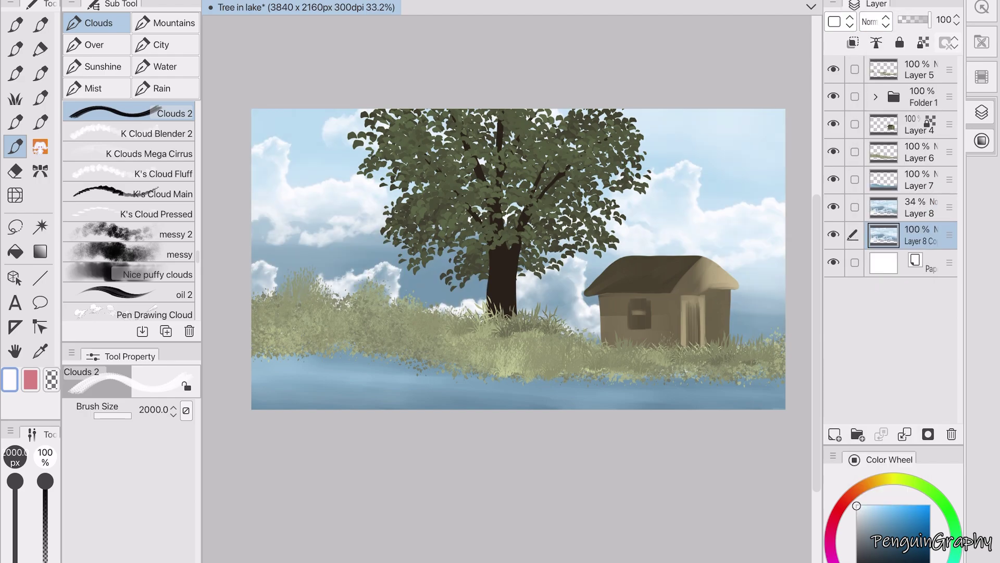
pyautogui.click(919, 207)
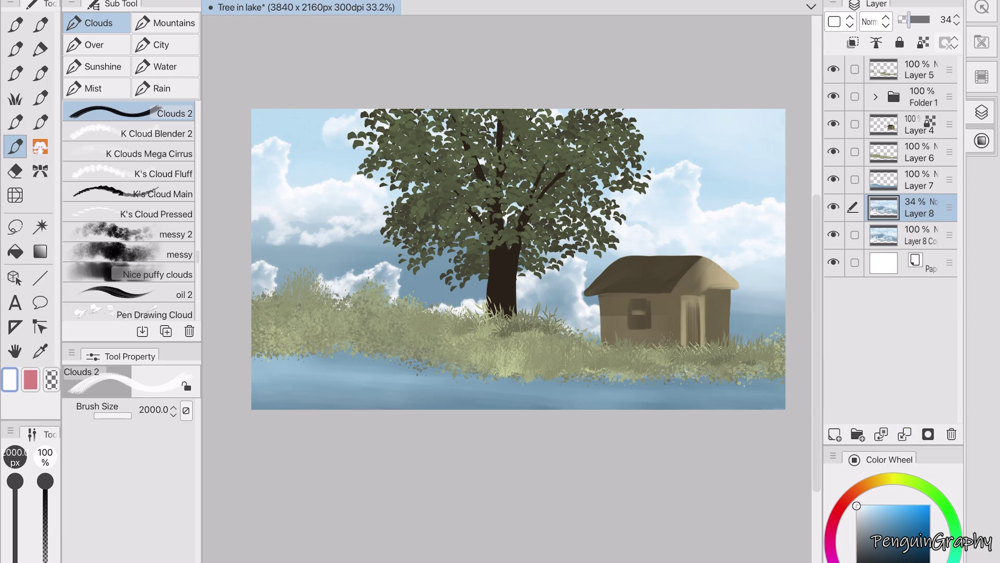
pyautogui.hotkey('ctrl', 'e')
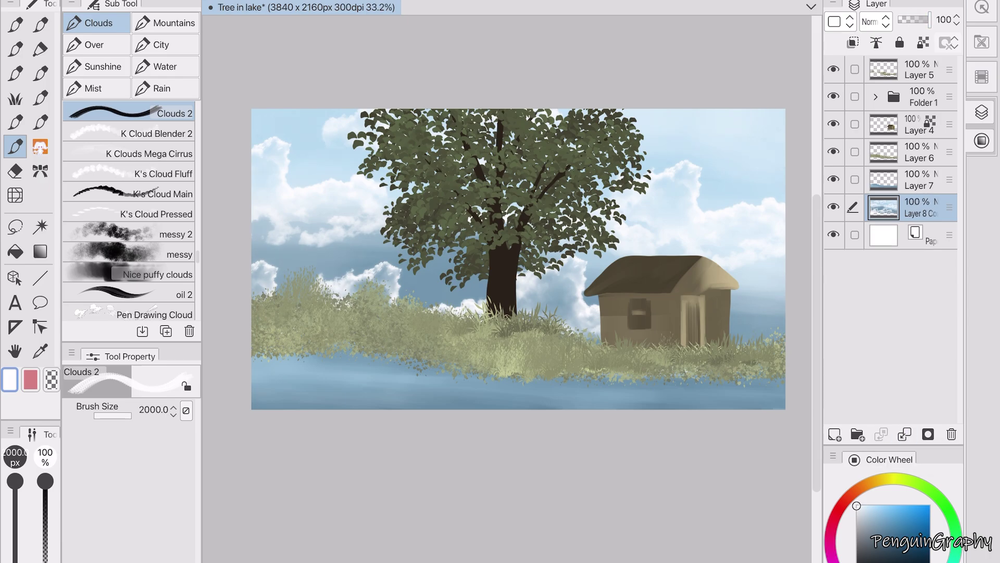
# - On a new top layer, scatter muted orange flowers over the grassy bank with MA Brush No. 18 - 11 at size 303.2
pyautogui.click(920, 69)
pyautogui.click(834, 434)
pyautogui.click(864, 484)
pyautogui.click(891, 518)
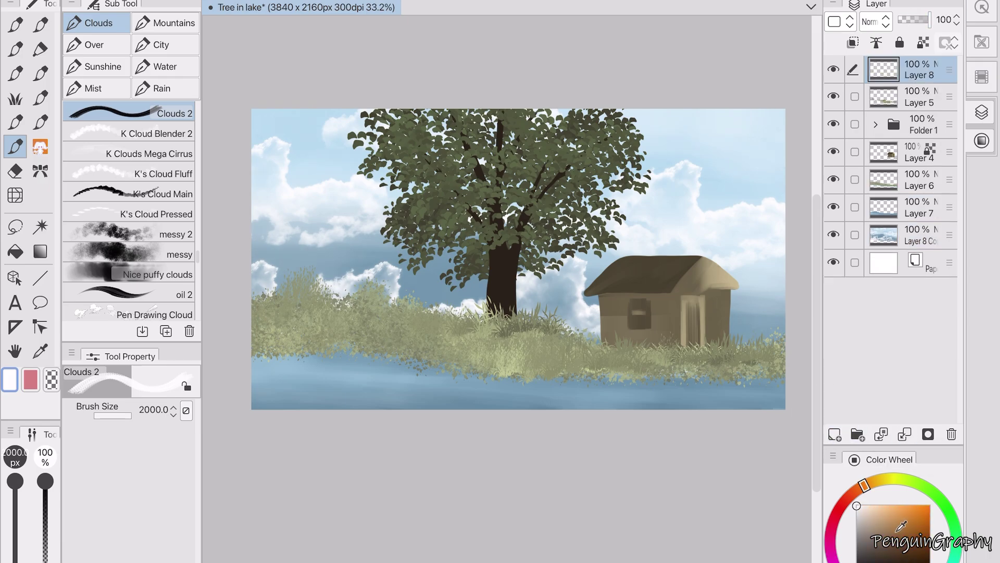
pyautogui.click(15, 98)
pyautogui.click(40, 121)
pyautogui.click(149, 311)
pyautogui.moveTo(260, 313); pyautogui.dragTo(333, 292)
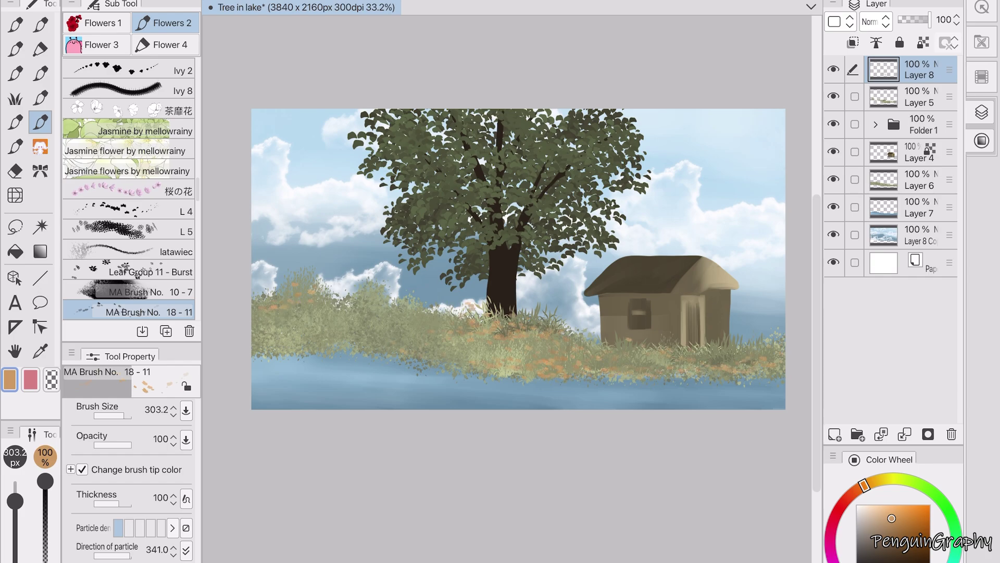
# - Strengthen the flower layer with a merged duplicate and recolour it using Hue -22 and Saturation 10
pyautogui.hotkey('ctrl', 'j')
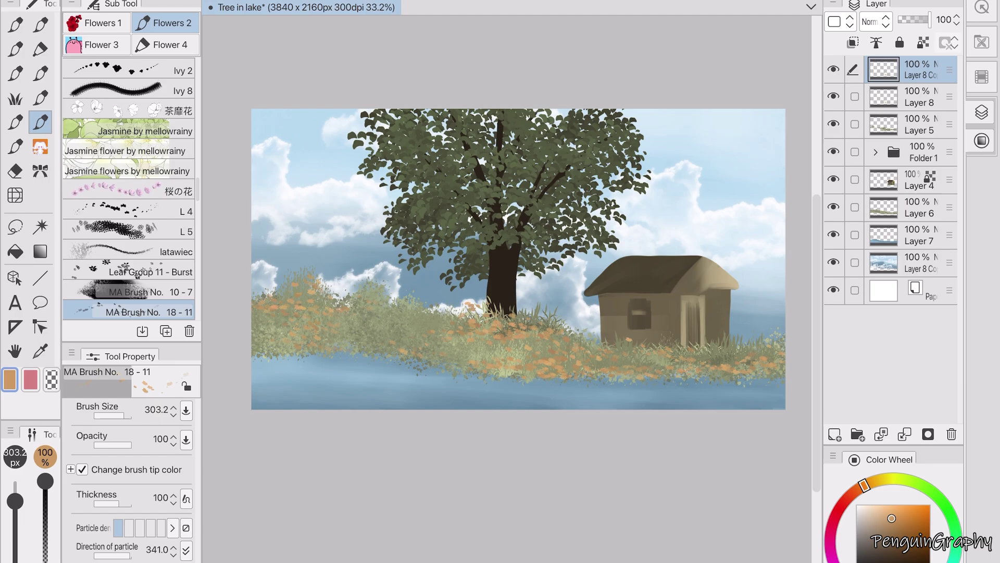
pyautogui.click(905, 434)
pyautogui.hotkey('ctrl', 'u')
pyautogui.moveTo(482, 506); pyautogui.dragTo(454, 506)
pyautogui.moveTo(482, 544); pyautogui.dragTo(522, 544)
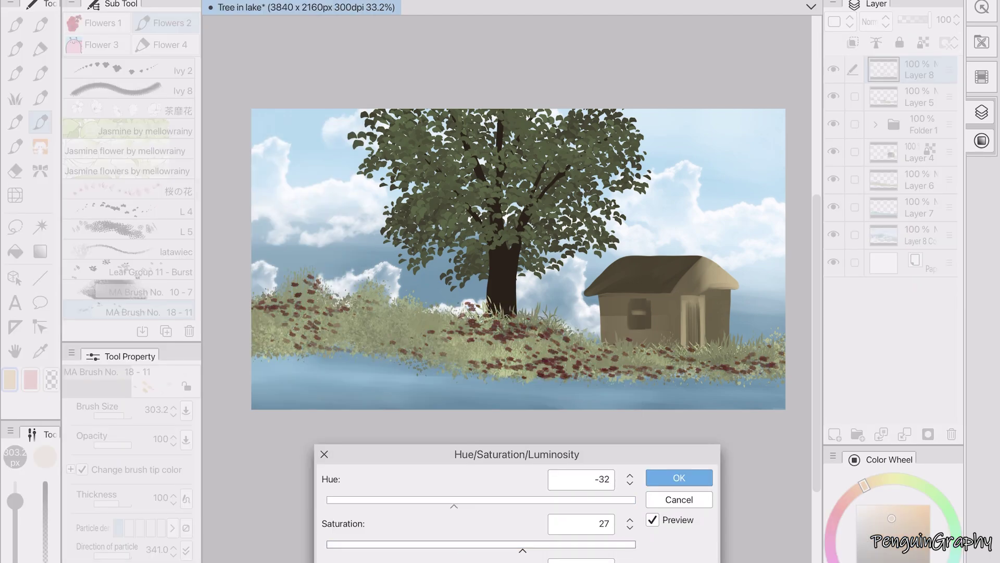
pyautogui.moveTo(454, 506); pyautogui.dragTo(462, 506)
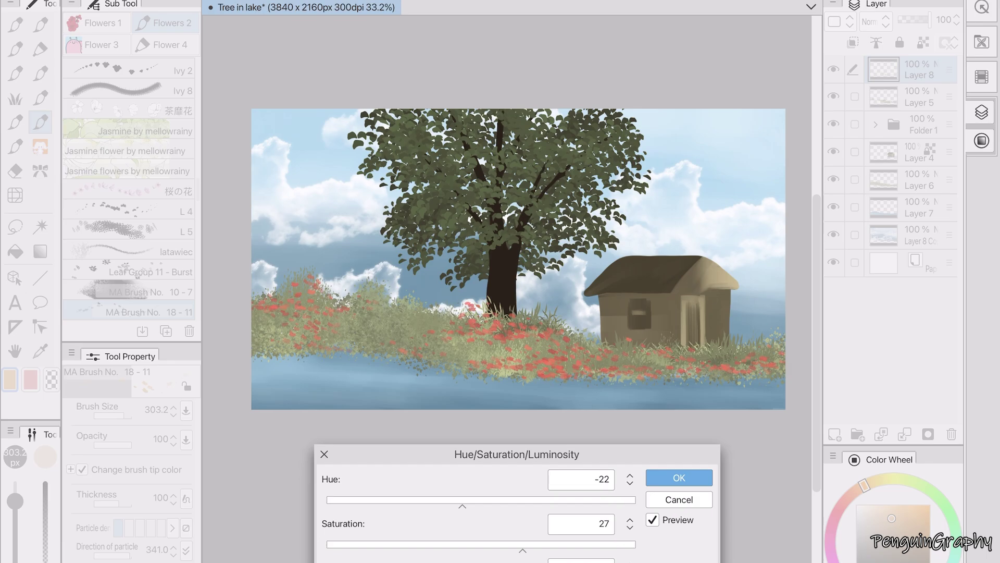
pyautogui.moveTo(522, 544); pyautogui.dragTo(497, 544)
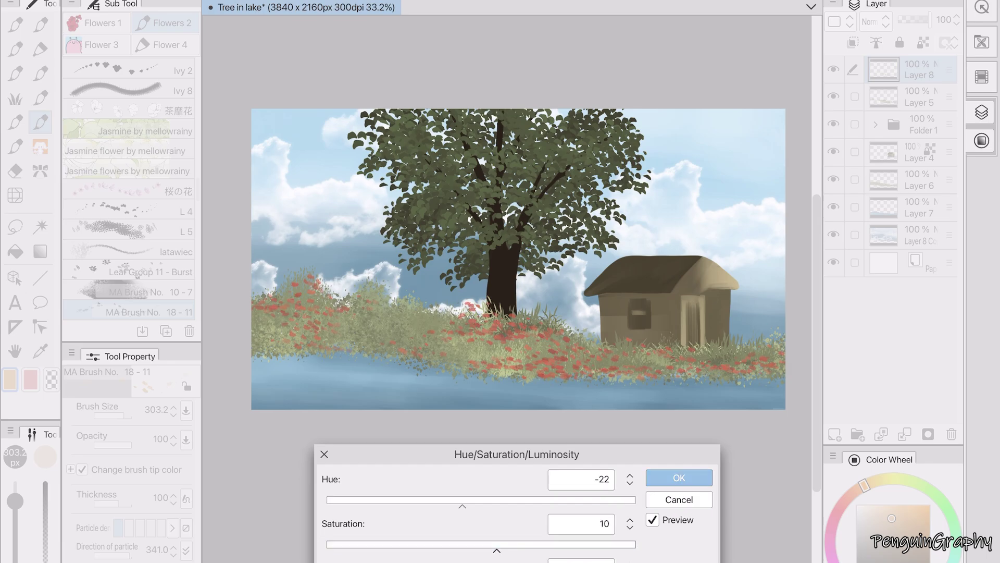
pyautogui.press('Return')
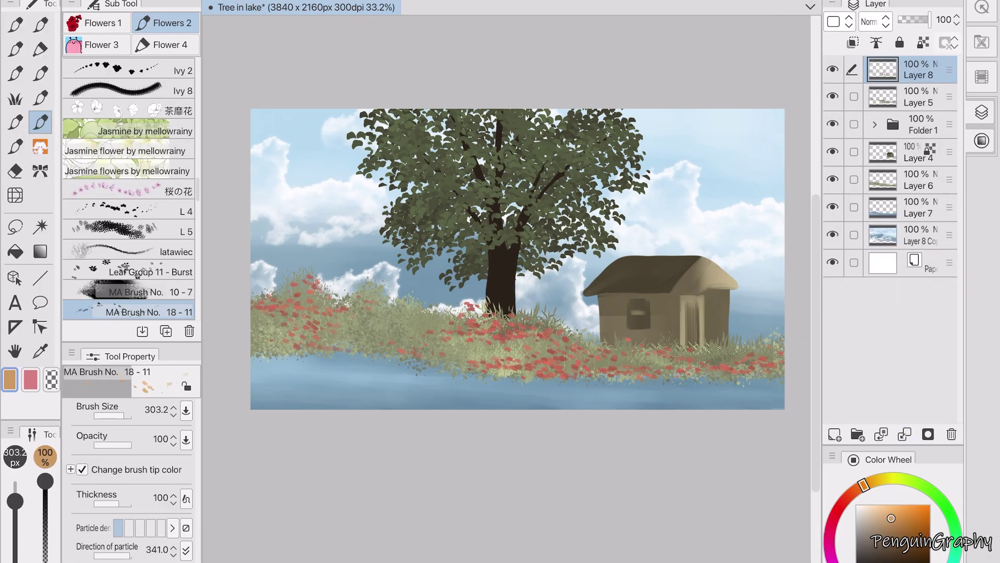
# - Group Layer 5, Folder 1, Layer 4 and Layer 6 in a new folder and duplicate that folder
pyautogui.click(916, 97)
pyautogui.click(831, 3)
pyautogui.click(860, 72)
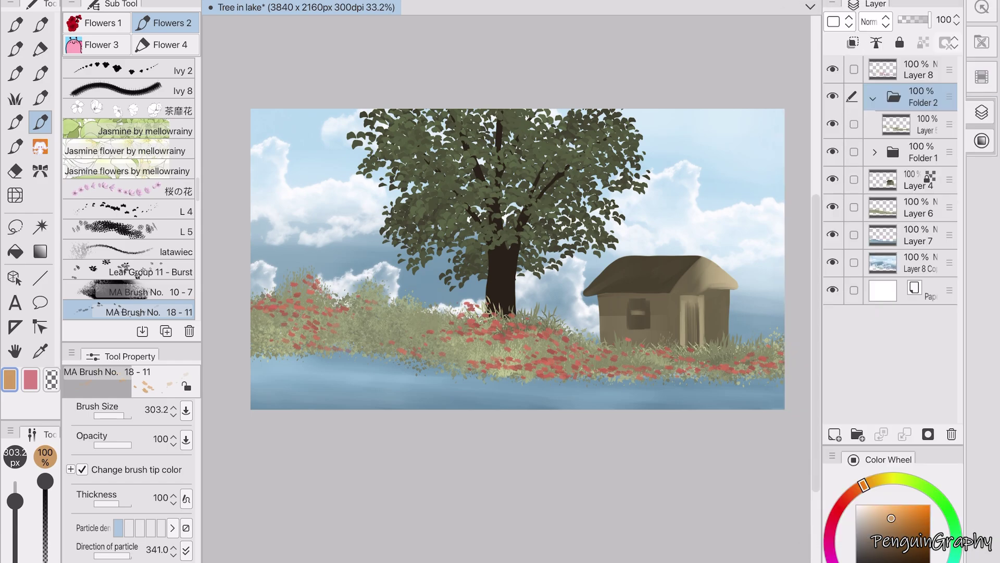
pyautogui.moveTo(917, 180); pyautogui.dragTo(916, 168)
pyautogui.click(917, 152)
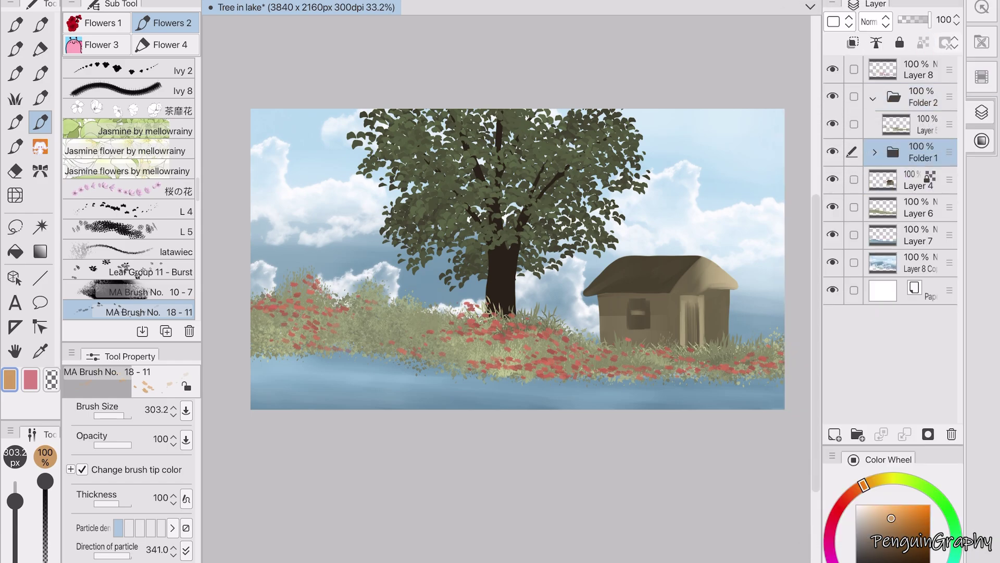
pyautogui.keyDown('shift'); pyautogui.click(917, 207); pyautogui.keyUp('shift')
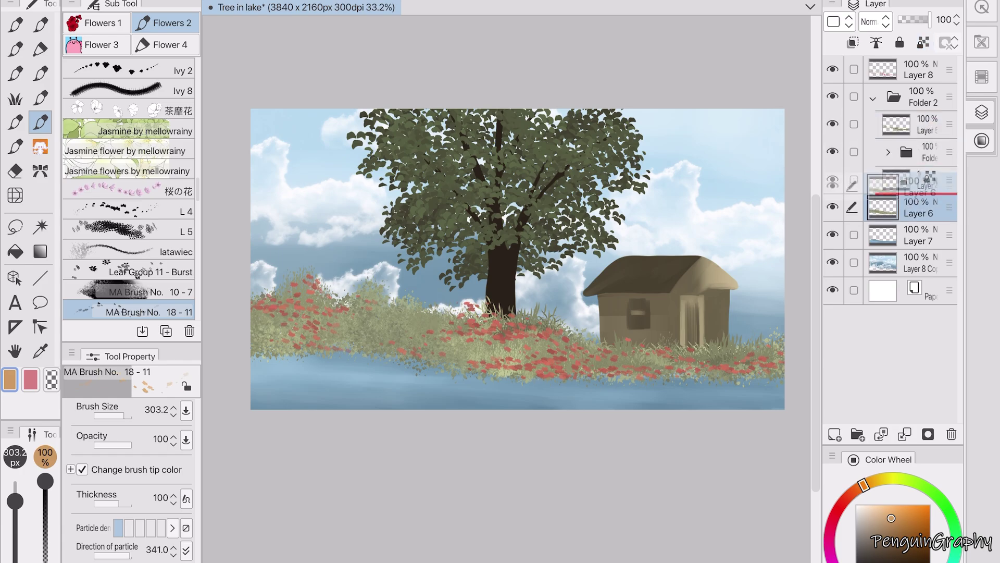
pyautogui.moveTo(917, 207); pyautogui.dragTo(916, 97)
pyautogui.rightClick(917, 97)
pyautogui.click(844, 130)
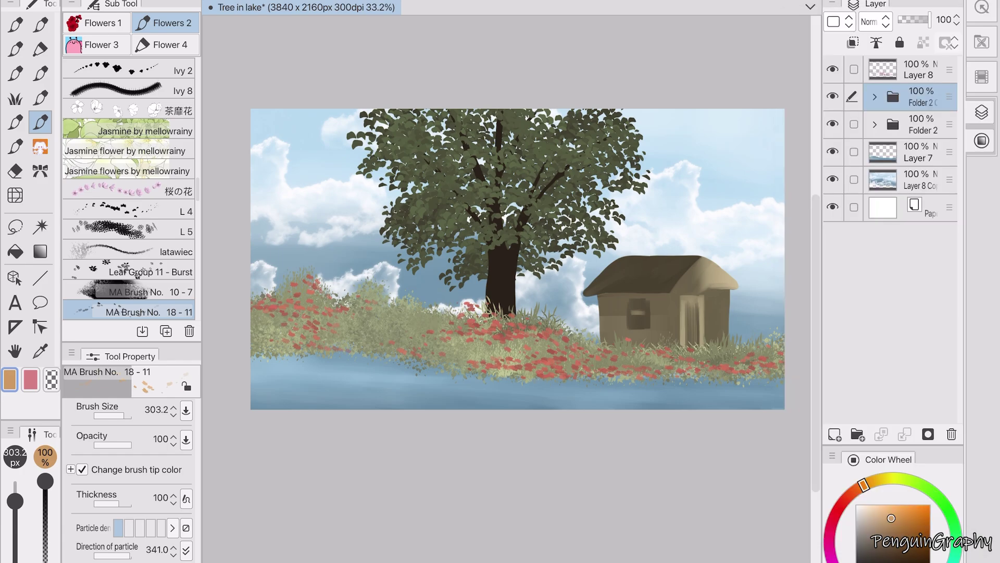
# - Transform the lower Folder 2, flipping it vertically and moving it down into the water as a reflection
pyautogui.click(922, 124)
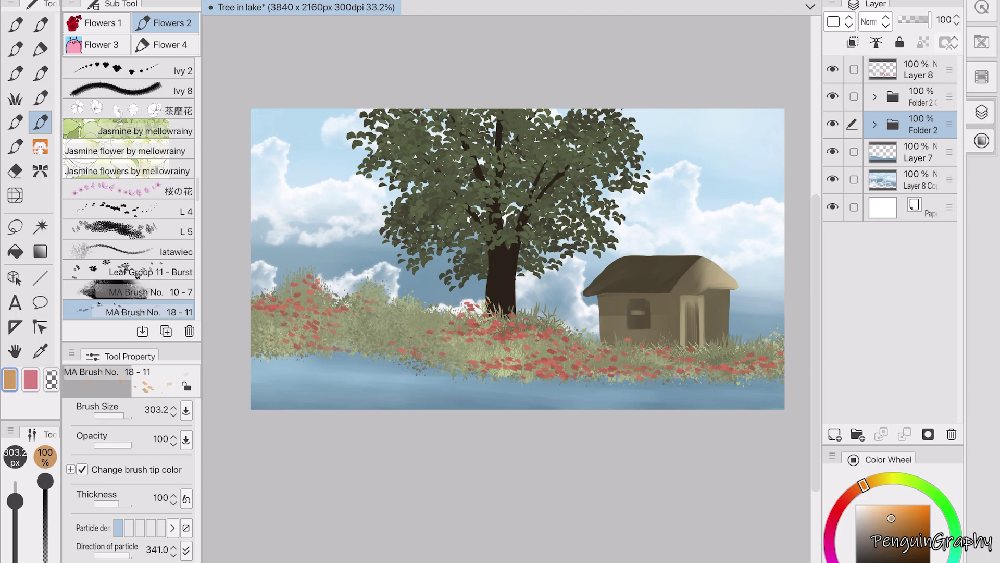
pyautogui.click(219, 1)
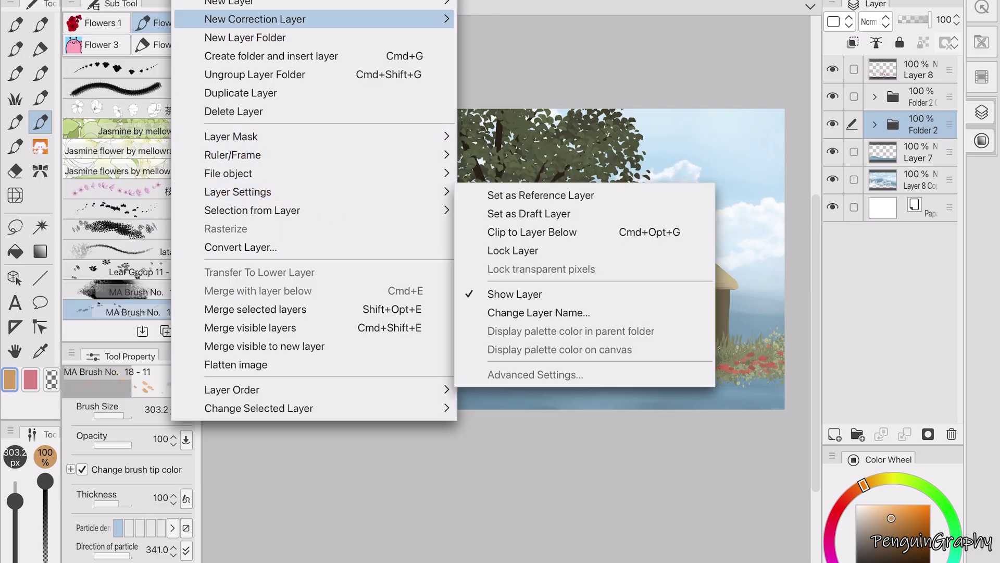
pyautogui.moveTo(313, 19)
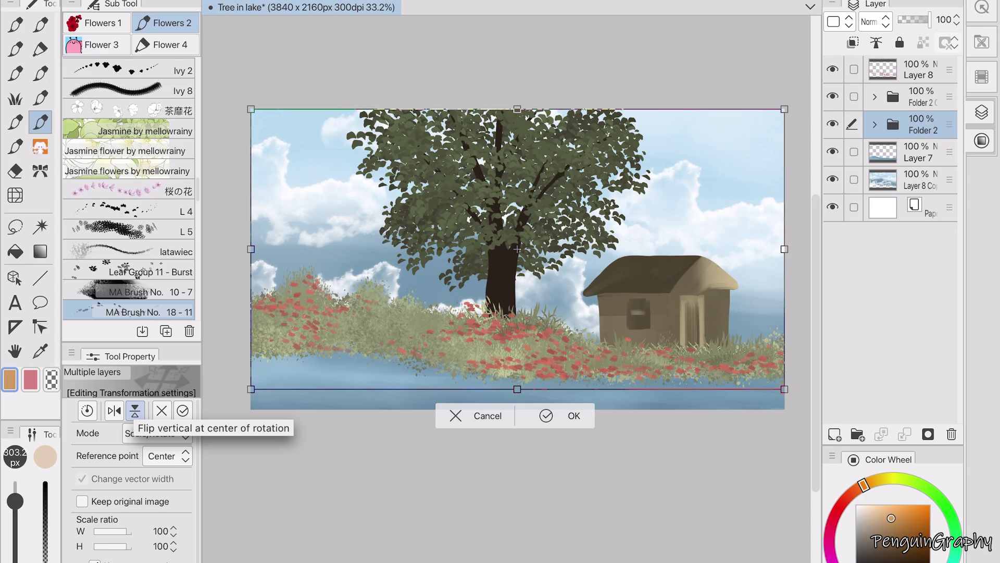
pyautogui.click(135, 411)
pyautogui.moveTo(529, 316); pyautogui.dragTo(535, 513)
# - Use Free Transform to squash the reflection to a height of -75 and widen it to 102
pyautogui.click(156, 433)
pyautogui.click(151, 416)
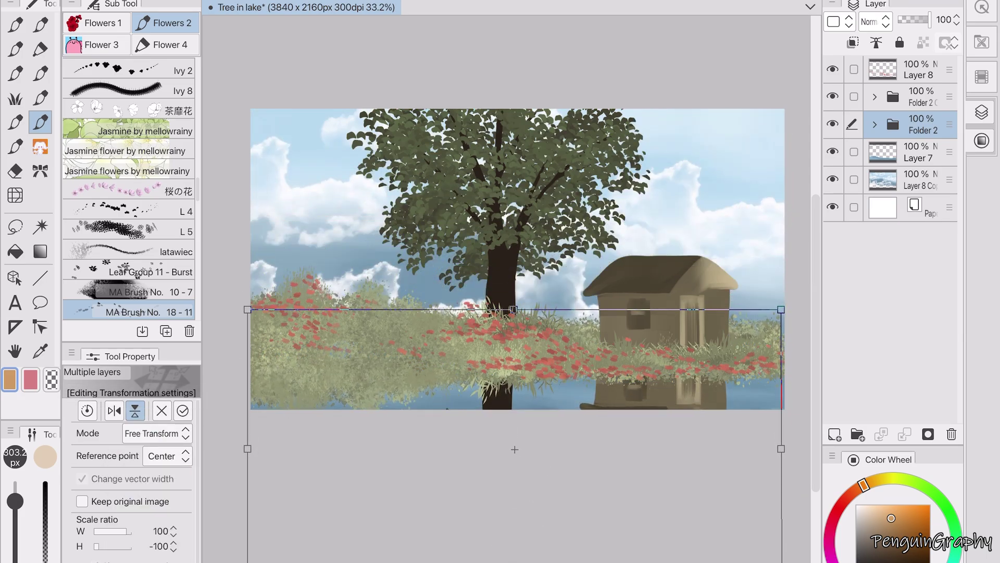
pyautogui.moveTo(515, 560); pyautogui.dragTo(518, 513)
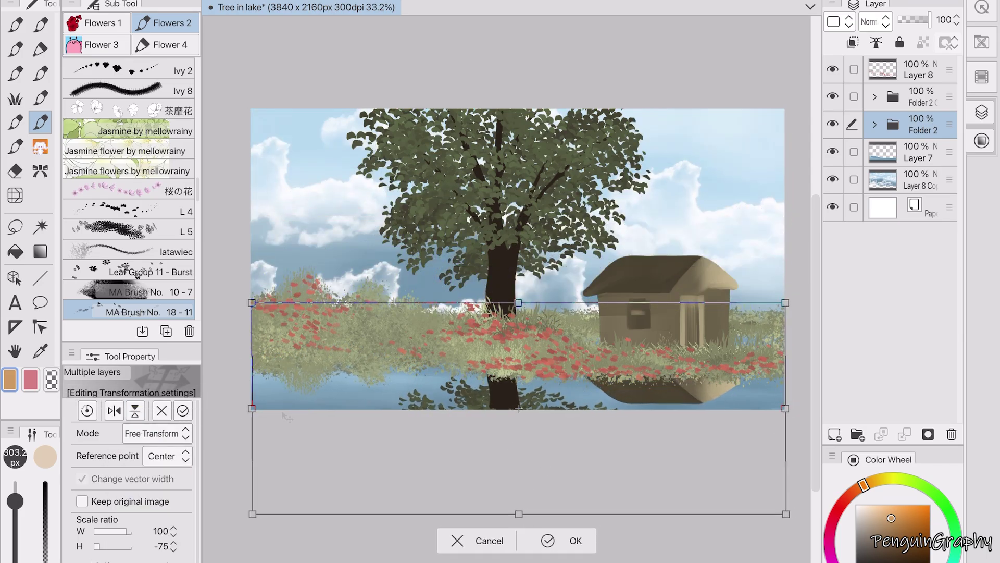
pyautogui.moveTo(786, 412); pyautogui.dragTo(789, 412)
pyautogui.moveTo(251, 405); pyautogui.dragTo(243, 406)
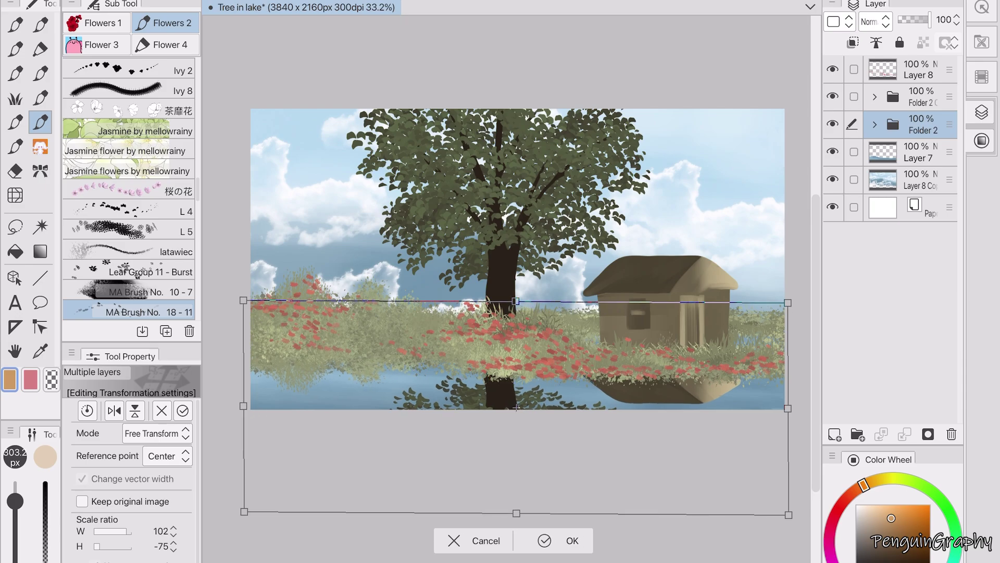
# - Try to skew the reflection with Distort by lowering its right corner, undoing those adjustments
pyautogui.click(156, 433)
pyautogui.click(152, 518)
pyautogui.moveTo(788, 302); pyautogui.dragTo(787, 325)
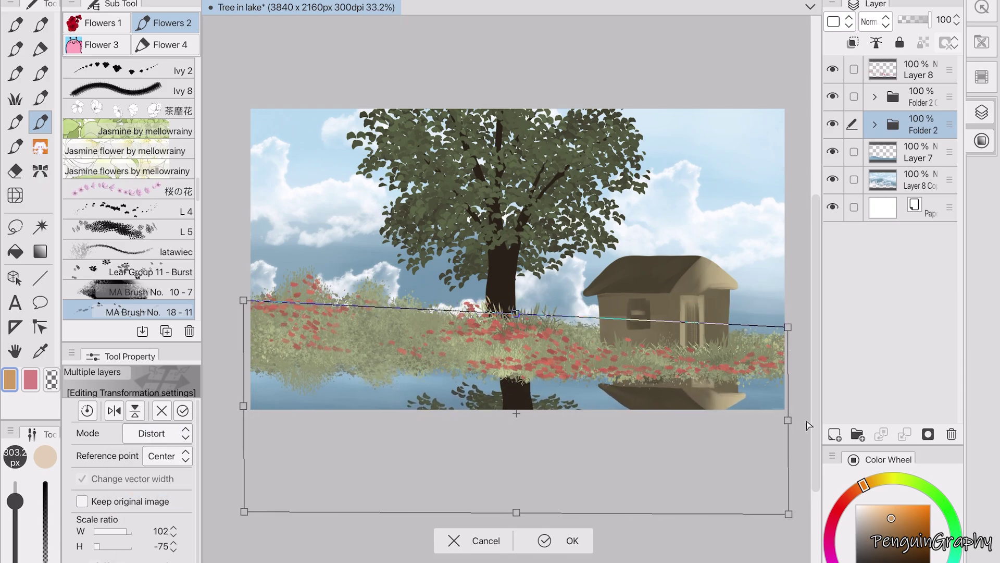
pyautogui.moveTo(788, 421); pyautogui.dragTo(787, 420)
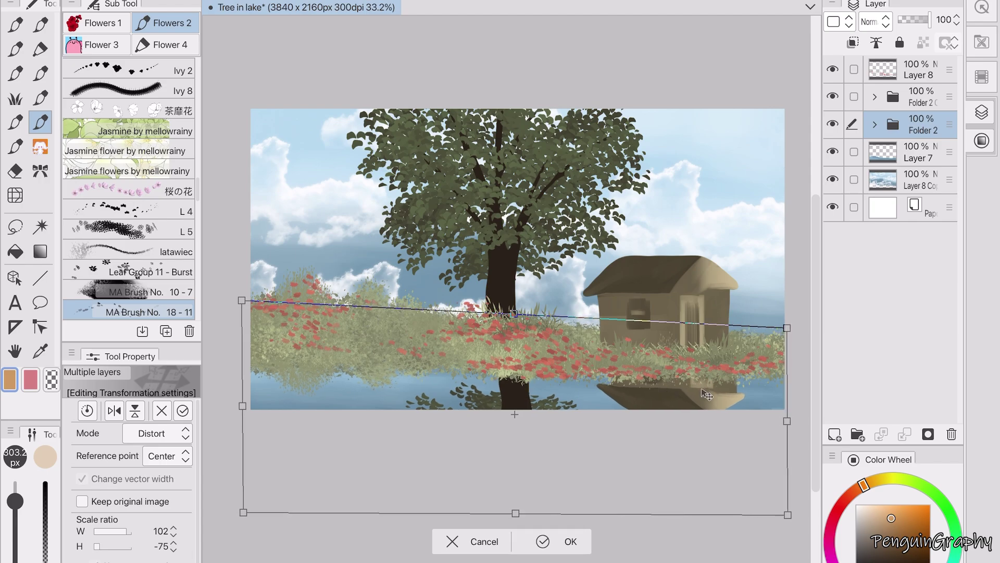
pyautogui.hotkey('ctrl', 'z')
pyautogui.hotkey('ctrl', 'z')
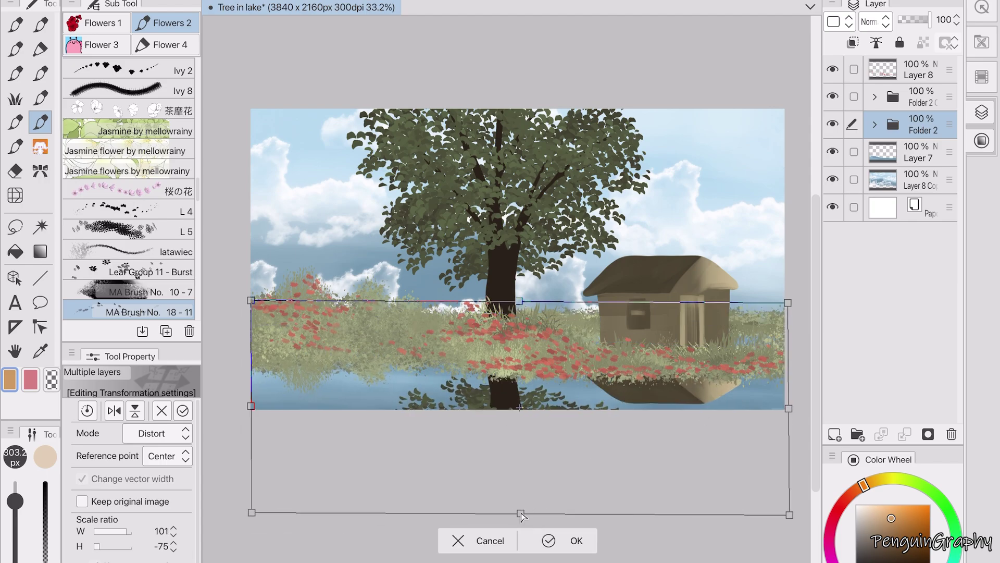
# - Apply the reflection's transformation at width 101 and height -69, and set Folder 2's blending mode to Multiply
pyautogui.moveTo(521, 514); pyautogui.dragTo(547, 440)
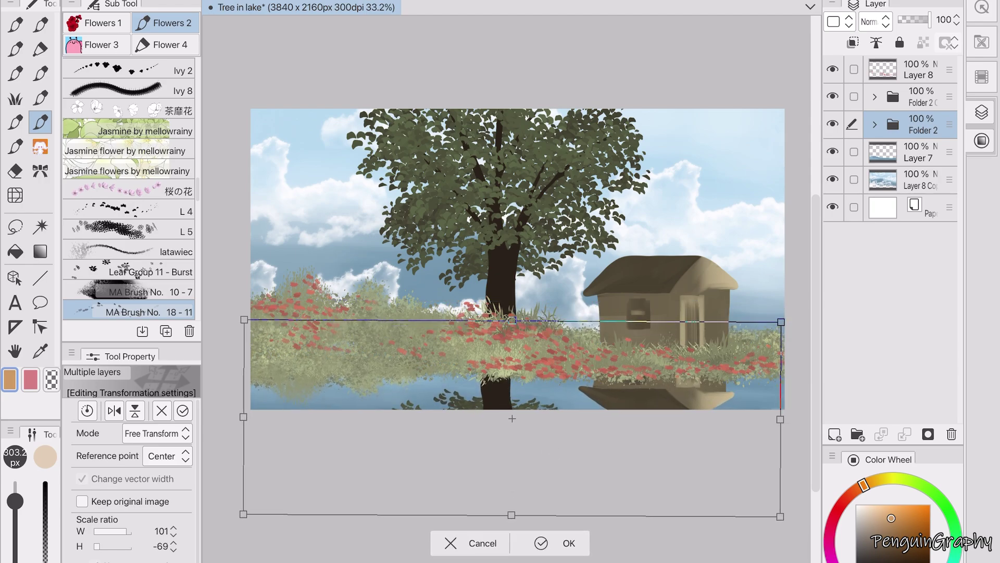
pyautogui.click(542, 543)
pyautogui.click(873, 22)
pyautogui.click(885, 75)
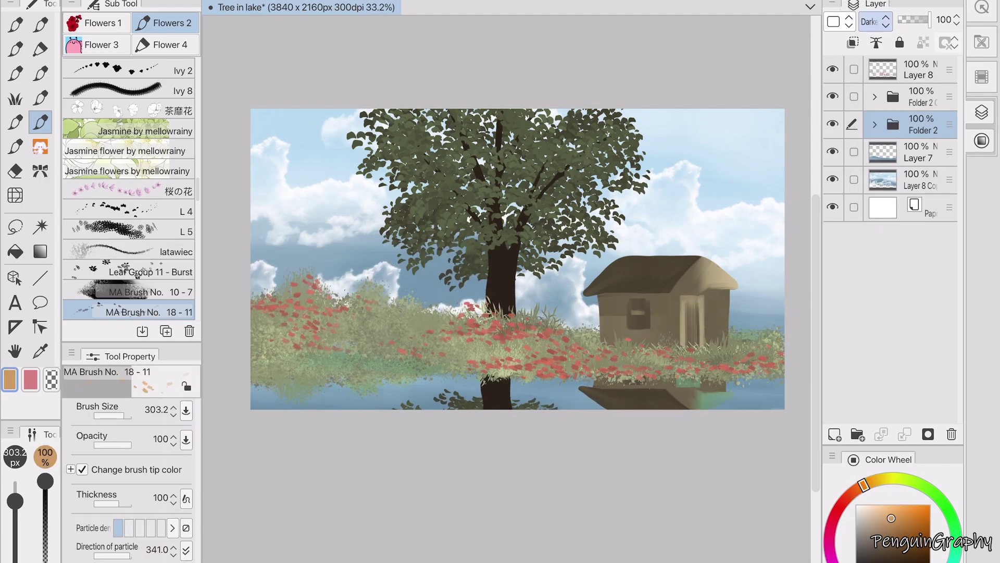
pyautogui.click(873, 21)
pyautogui.click(885, 93)
# - Convert Folder 2 to a single layer and erase its stray parts beside the hut with the Rough 2 eraser at 142.6 px
pyautogui.press('e')
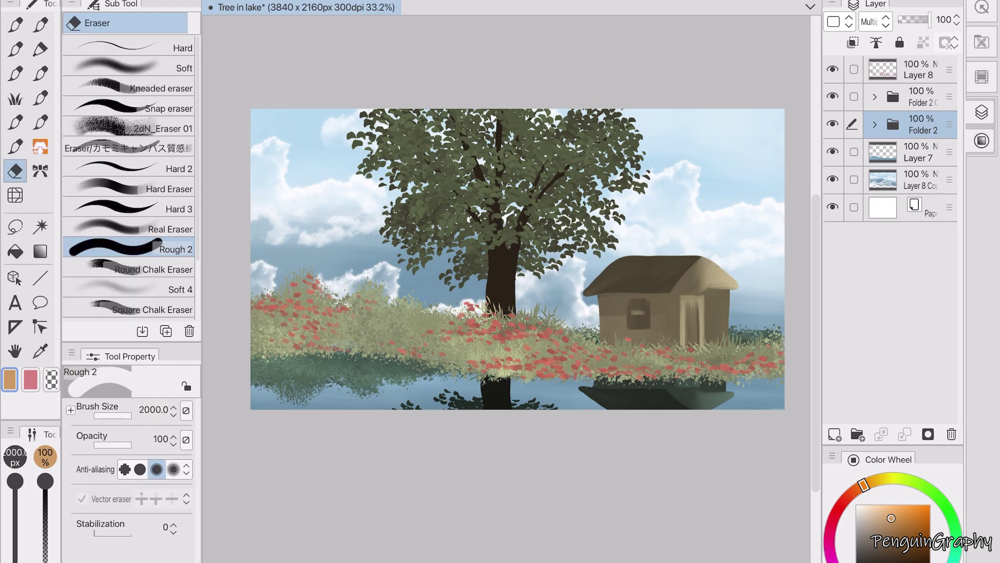
pyautogui.click(833, 3)
pyautogui.click(871, 283)
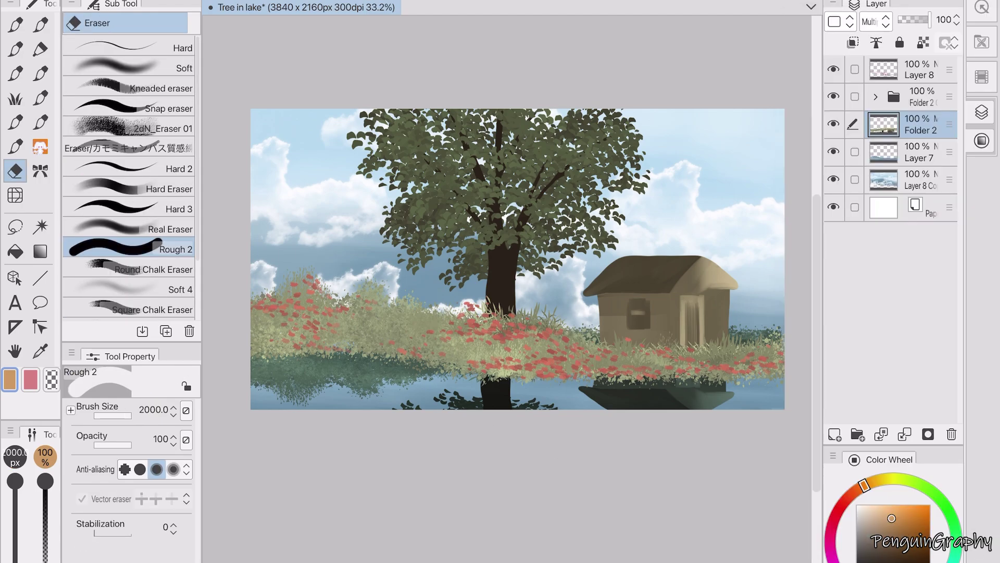
pyautogui.moveTo(469, 308); pyautogui.dragTo(460, 309)
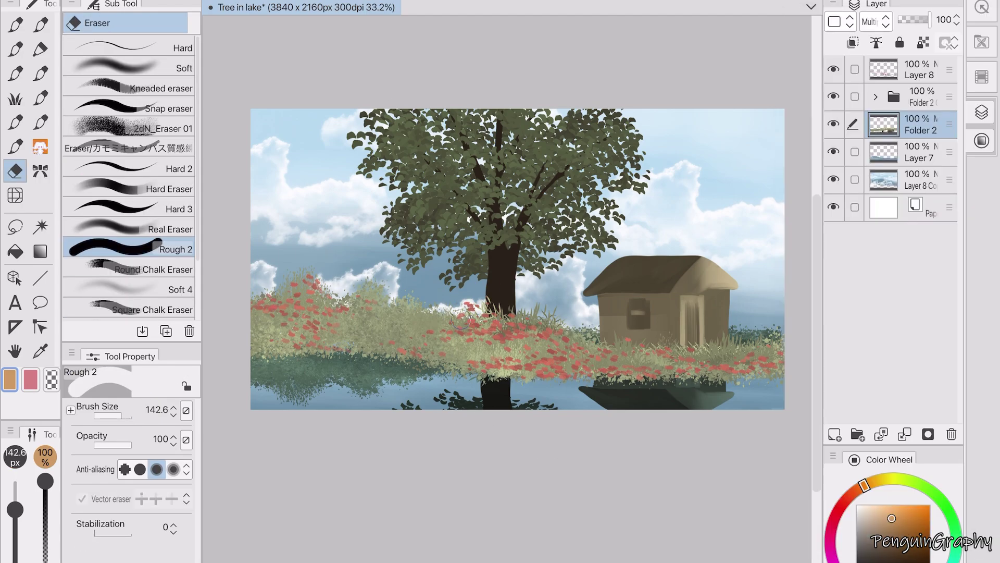
pyautogui.moveTo(758, 333); pyautogui.dragTo(733, 340)
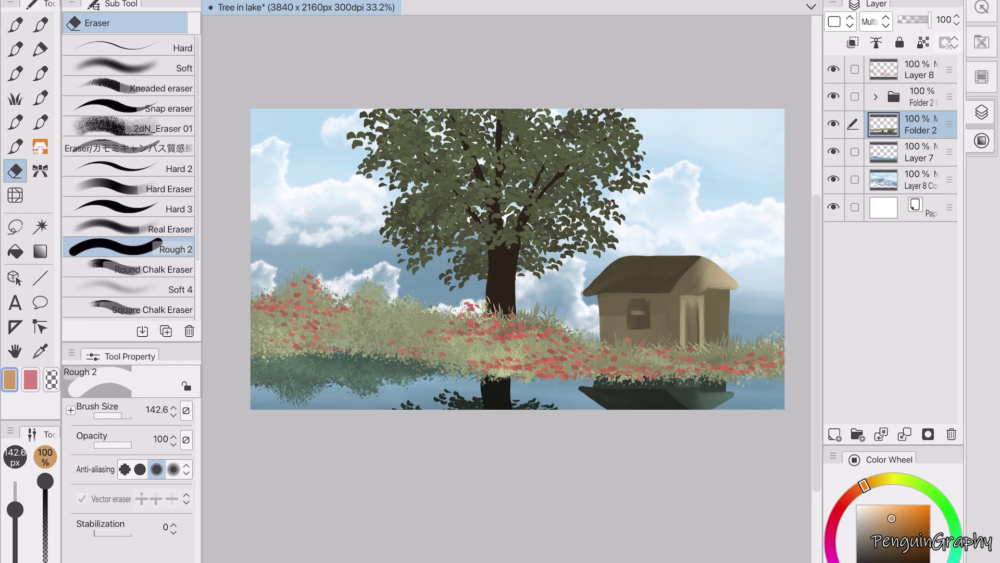
pyautogui.hotkey('ctrl', 's')
# - Set the reflection to Normal at 79% opacity and merge a Multiply duplicate at 47% into it
pyautogui.click(876, 22)
pyautogui.click(888, 107)
pyautogui.moveTo(928, 19); pyautogui.dragTo(918, 19)
pyautogui.click(832, 2)
pyautogui.click(844, 129)
pyautogui.click(877, 22)
pyautogui.click(882, 78)
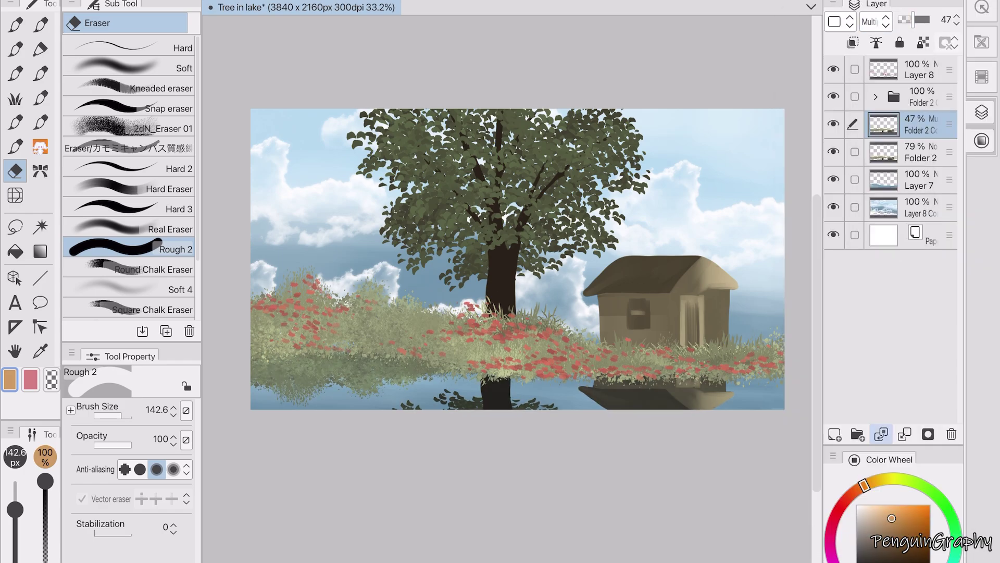
pyautogui.click(904, 434)
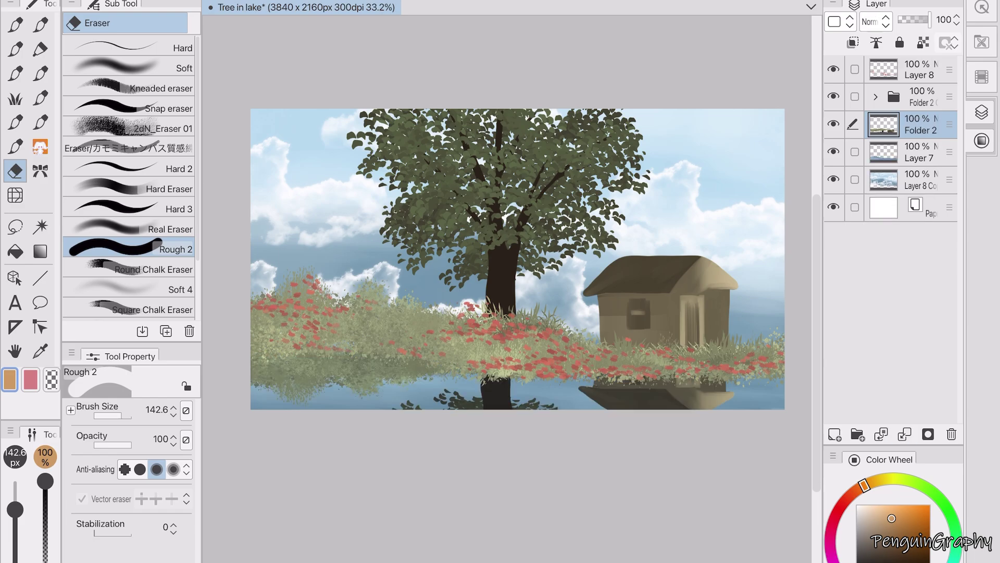
# - Smudge the tree, bank and hut reflections in the water using the Finger tip blender at 221.4 px
pyautogui.press('j')
pyautogui.scroll(-5, 131, 178)
pyautogui.scroll(5, 130, 177)
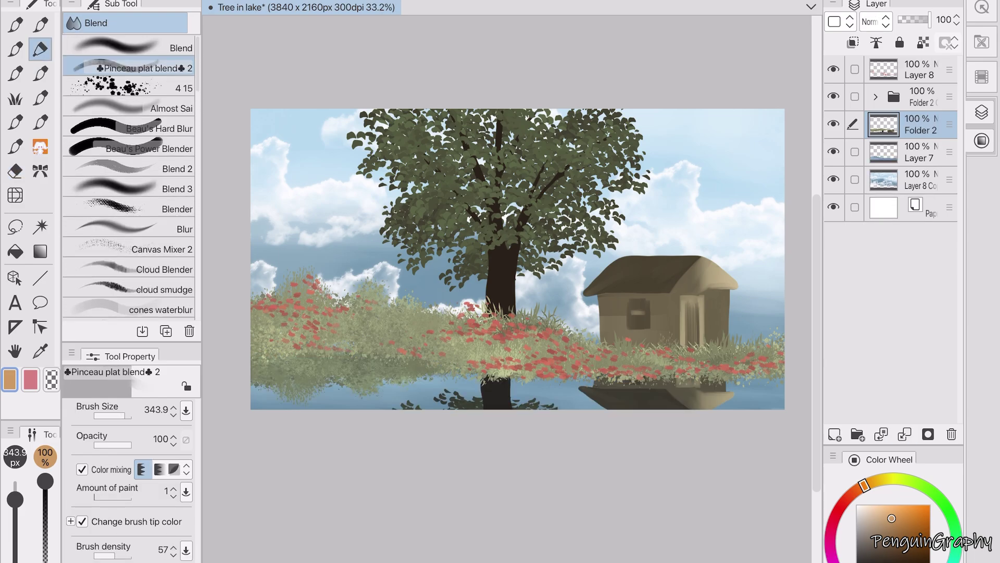
pyautogui.scroll(-5, 130, 177)
pyautogui.click(130, 181)
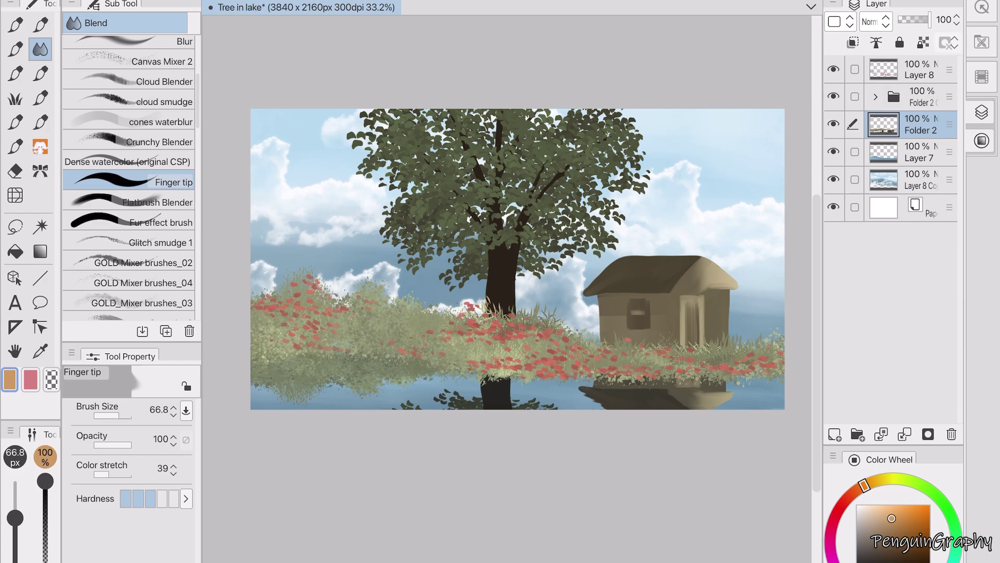
pyautogui.moveTo(15, 517); pyautogui.dragTo(15, 503)
pyautogui.moveTo(594, 394); pyautogui.dragTo(495, 396)
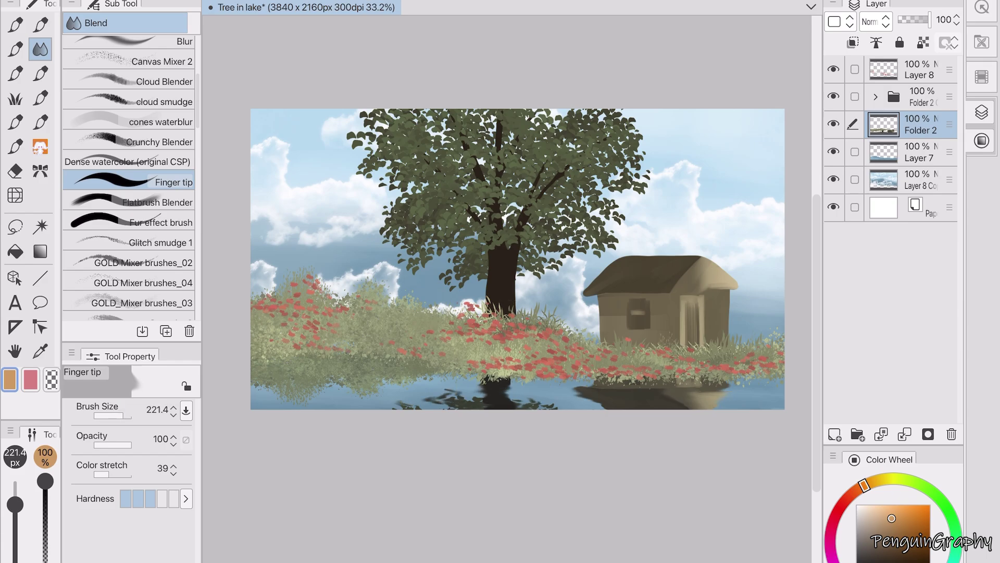
pyautogui.hotkey('ctrl', 'z')
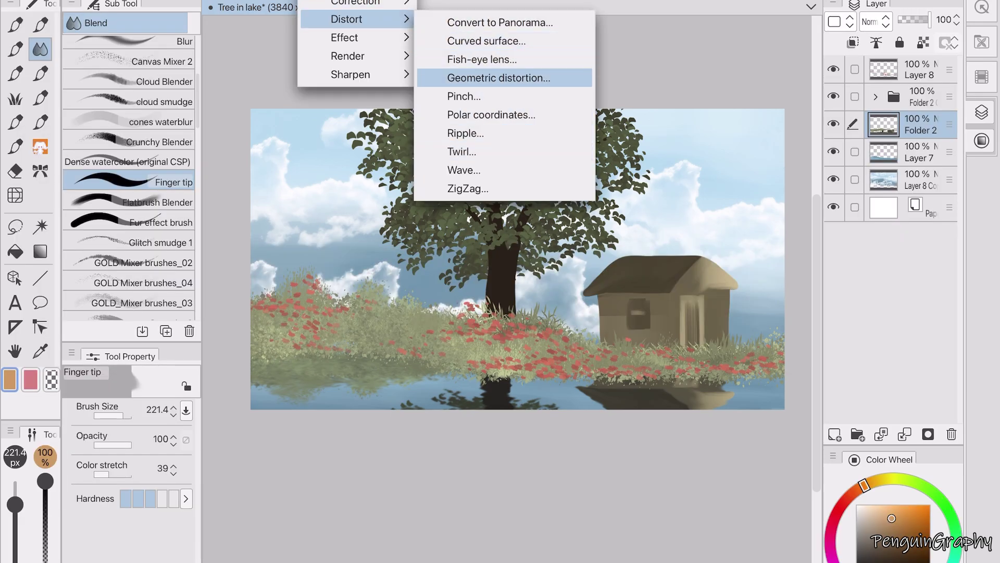
pyautogui.press('Return')
pyautogui.write('0.5')
pyautogui.press('BackSpace')
pyautogui.press('Escape')
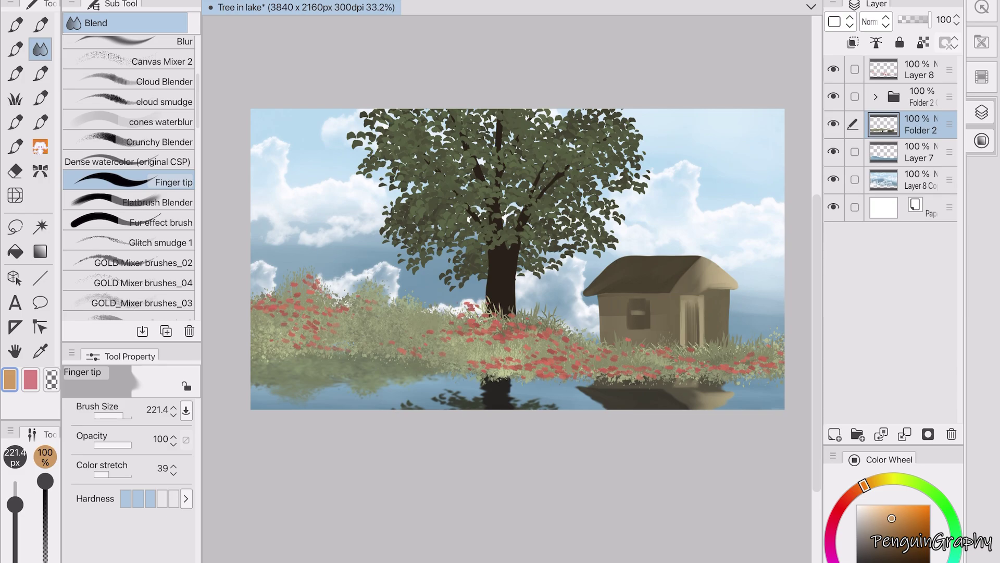
# - Place a copy of the Layer 8 flowers above the reflection layer and delete the empty Layer 1
pyautogui.click(834, 434)
pyautogui.hotkey('ctrl', 'v')
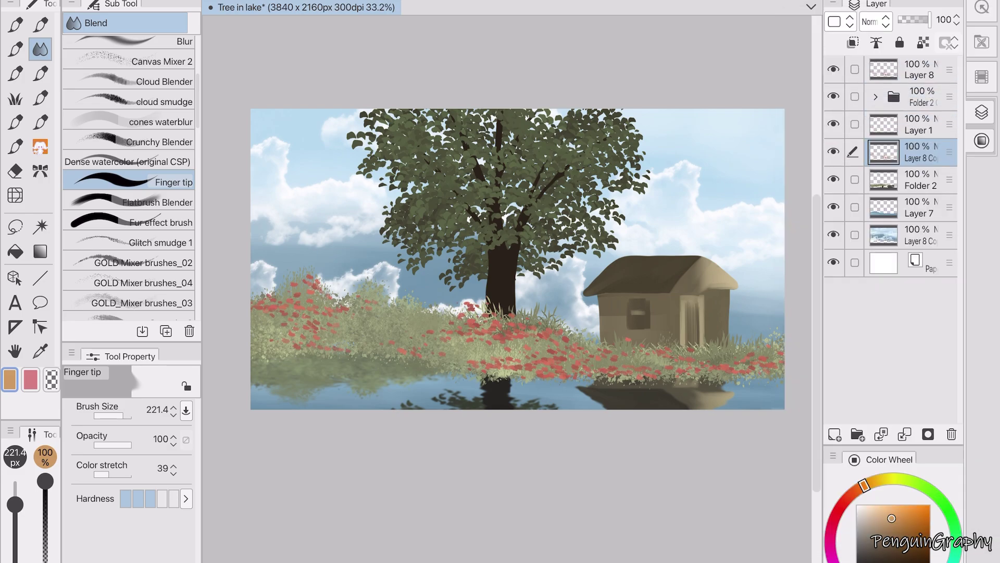
pyautogui.click(919, 125)
pyautogui.click(951, 434)
pyautogui.press('Return')
# - Flip the copied flowers vertically, move them down over the water and apply the transformation
pyautogui.hotkey('ctrl', 't')
pyautogui.click(135, 411)
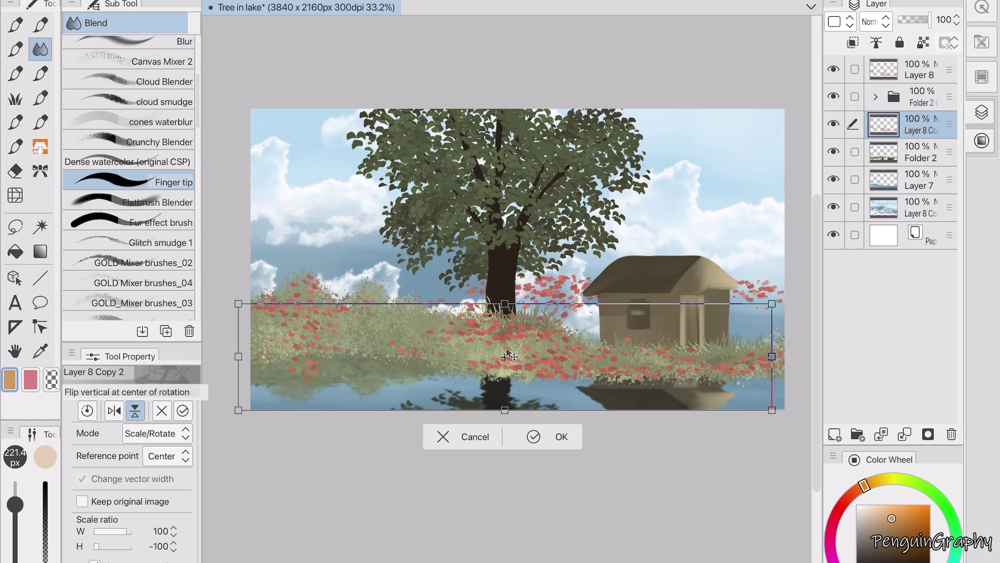
pyautogui.moveTo(521, 300); pyautogui.dragTo(531, 329)
pyautogui.press('j')
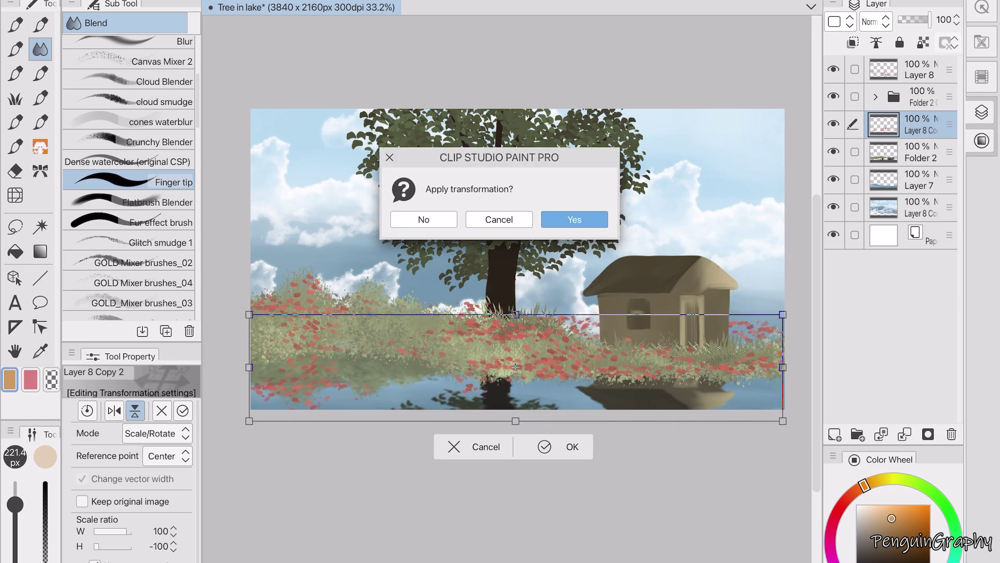
pyautogui.press('Return')
# - Smudge the flower reflection with the Finger tip blender and apply a Gaussian blur of strength 14.17
pyautogui.press('e')
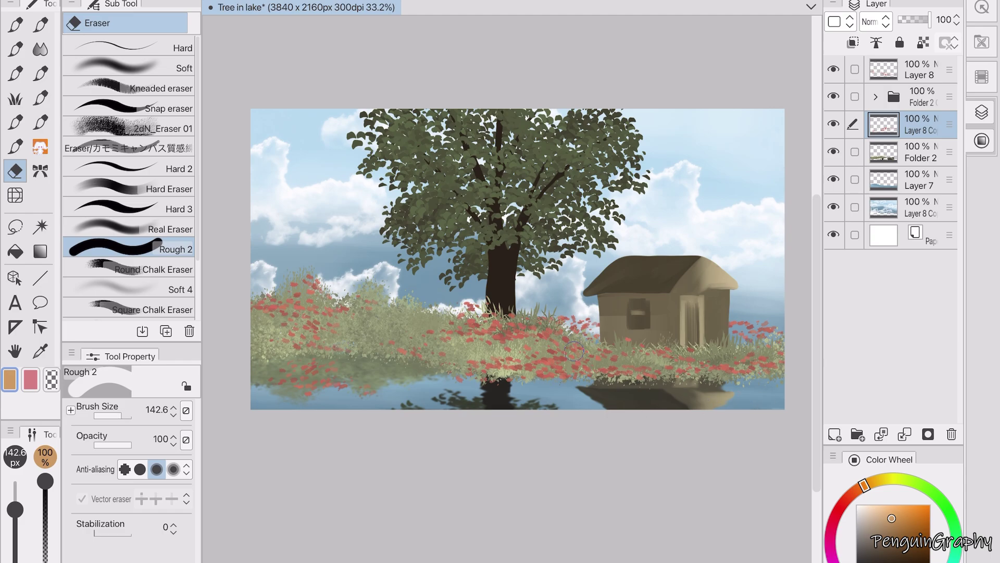
pyautogui.hotkey('ctrl', 'z')
pyautogui.press('j')
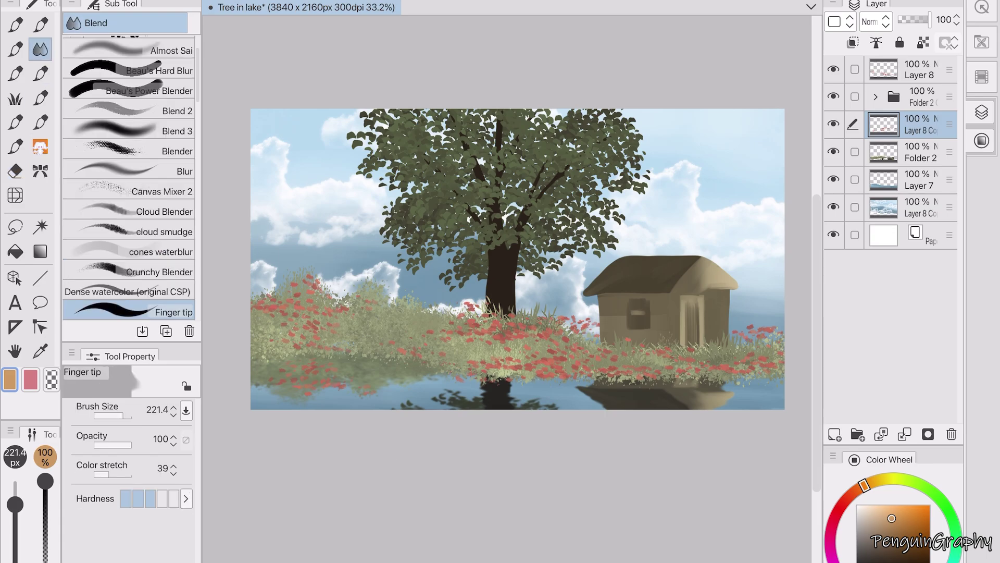
pyautogui.moveTo(274, 308); pyautogui.dragTo(284, 308)
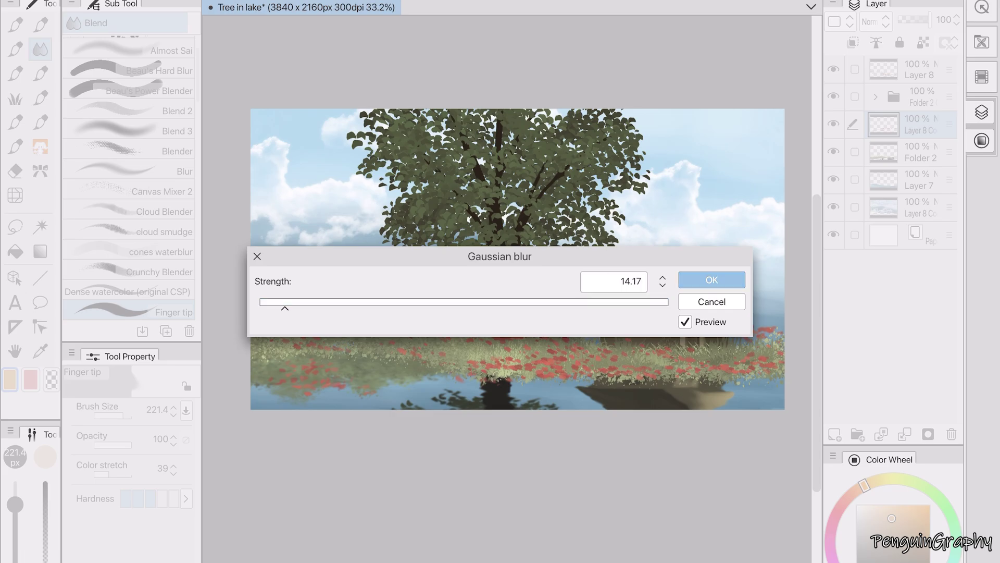
pyautogui.press('Return')
# - Duplicate the flower reflection, setting the upper copy to Normal at 82% and the lower one to Multiply at 26%
pyautogui.click(877, 21)
pyautogui.press('Escape')
pyautogui.click(833, 3)
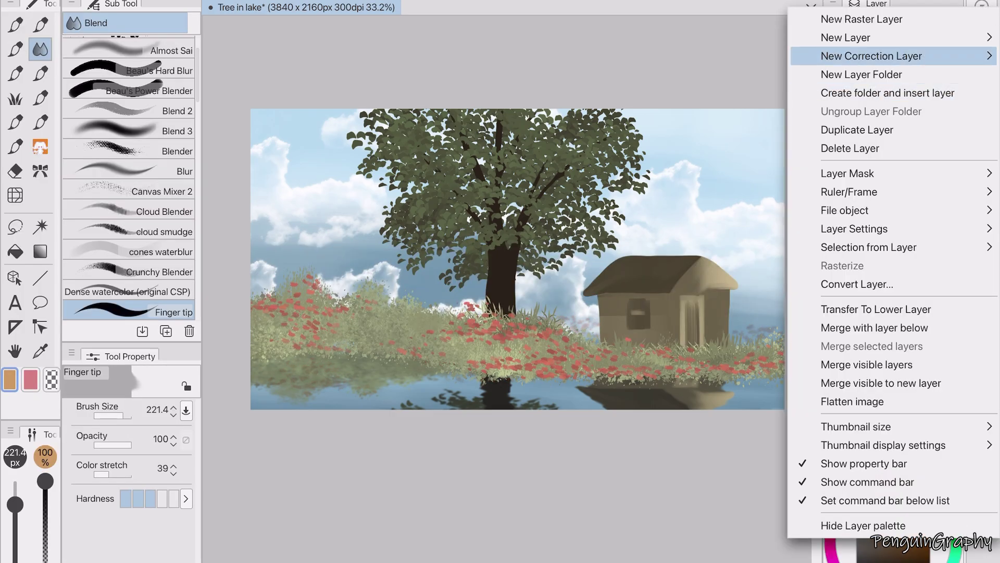
pyautogui.click(847, 173)
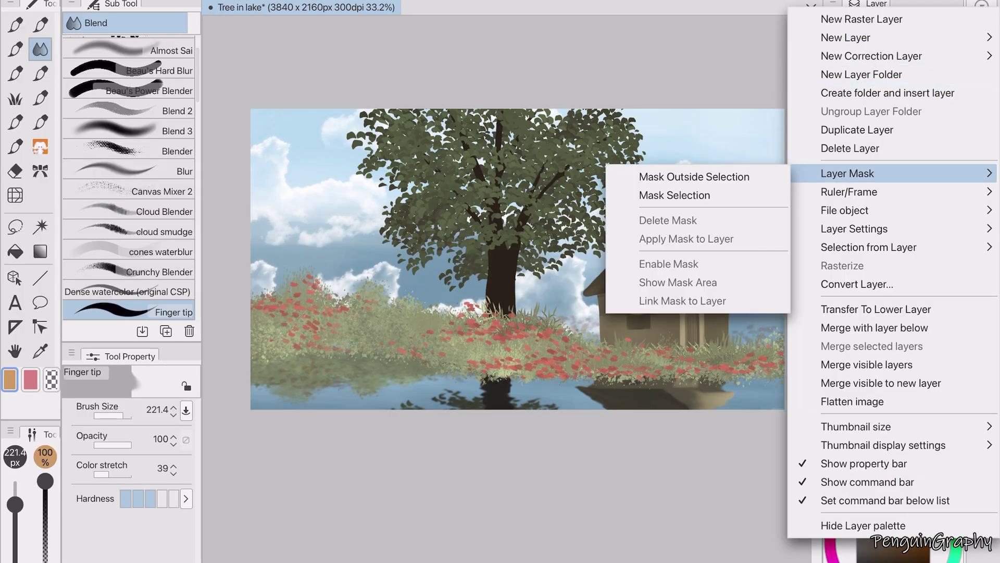
pyautogui.press('Escape')
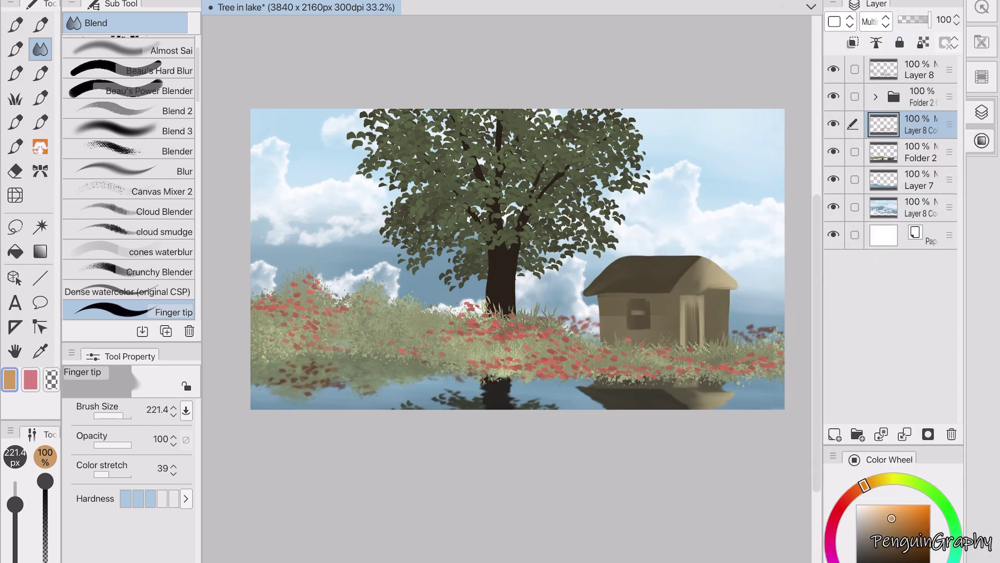
pyautogui.click(920, 152)
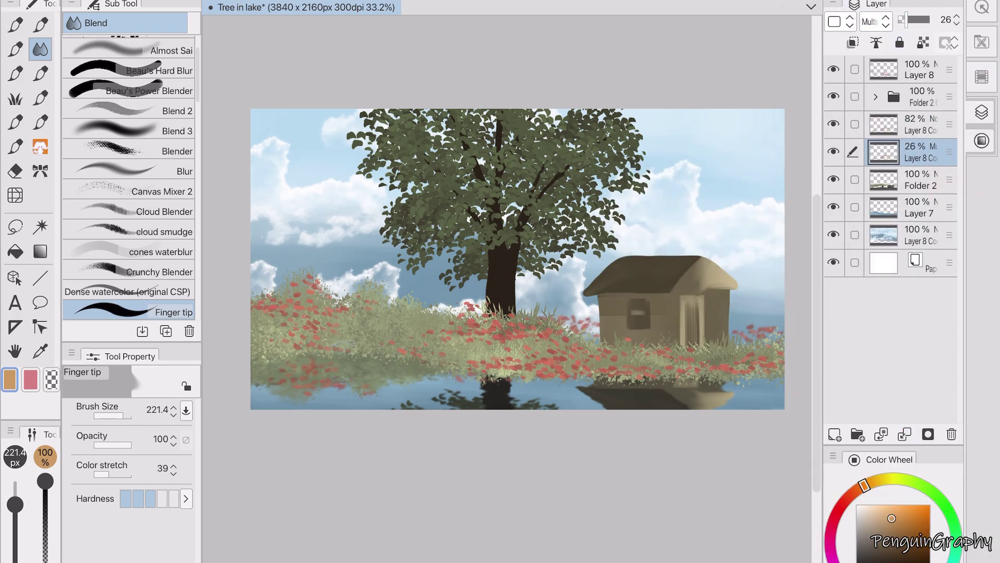
# - Airbrush brown over the whole scene on a new layer above Layer 8 and set that layer to Overlay
pyautogui.click(919, 70)
pyautogui.click(834, 434)
pyautogui.click(15, 49)
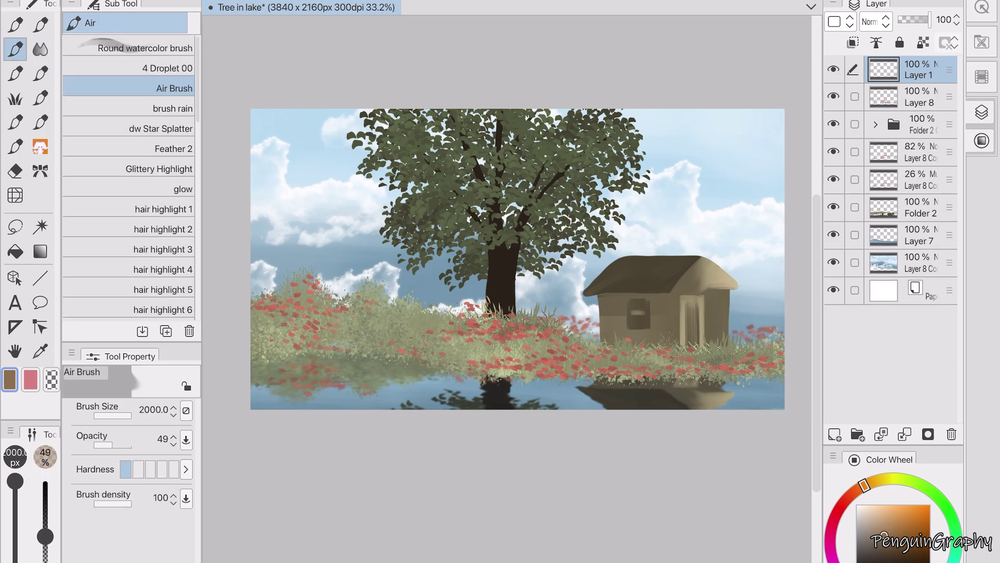
pyautogui.moveTo(604, 229); pyautogui.dragTo(698, 229)
pyautogui.moveTo(316, 178); pyautogui.dragTo(343, 282)
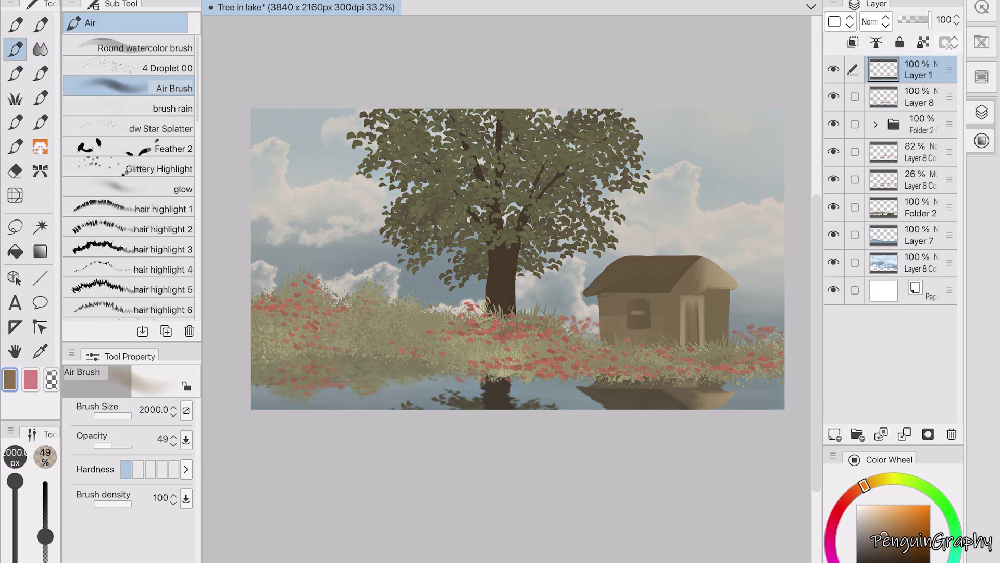
pyautogui.click(877, 21)
pyautogui.click(886, 292)
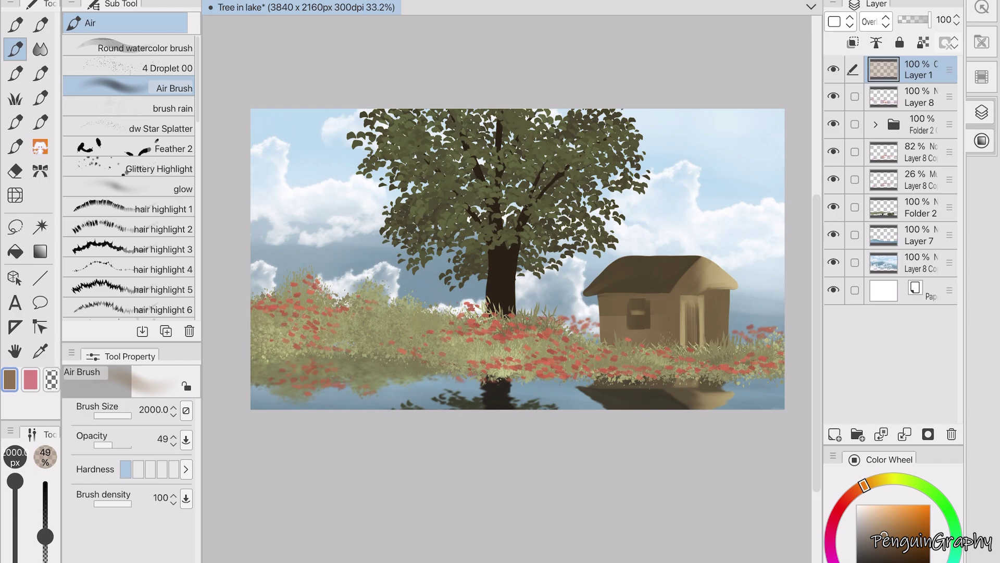
# - Lower the brightness and raise the contrast of the brown Overlay layer
pyautogui.click(401, 315)
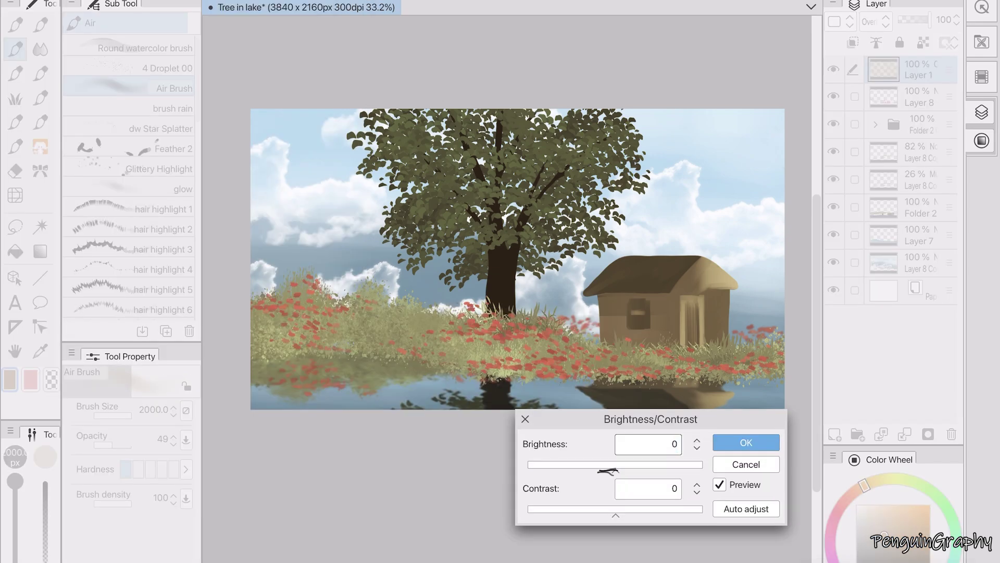
pyautogui.moveTo(615, 509); pyautogui.dragTo(638, 509)
pyautogui.moveTo(615, 464); pyautogui.dragTo(604, 464)
pyautogui.moveTo(639, 509); pyautogui.dragTo(648, 509)
pyautogui.click(746, 442)
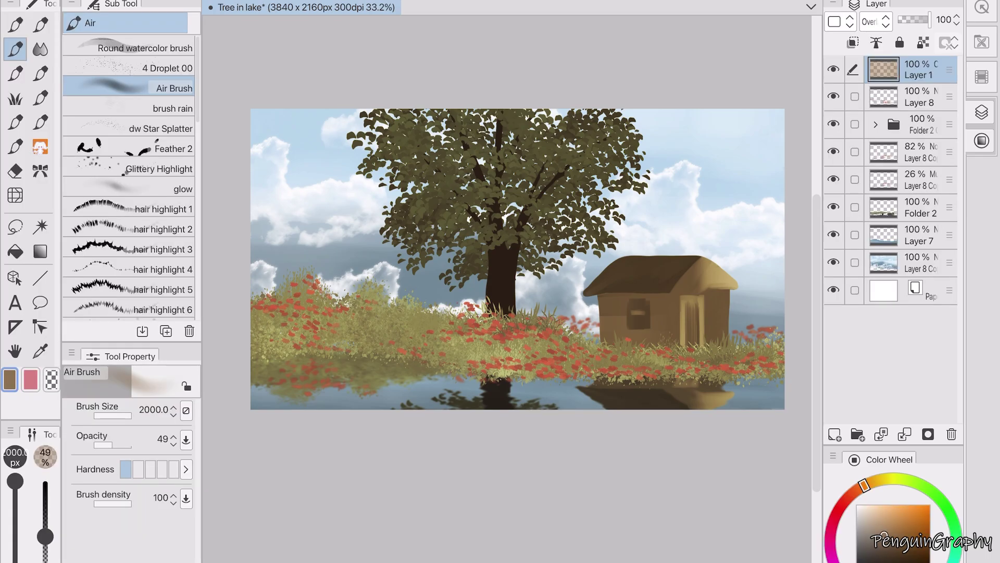
# - Shift the Overlay layer's hue towards red
pyautogui.click(401, 330)
pyautogui.moveTo(482, 506); pyautogui.dragTo(472, 506)
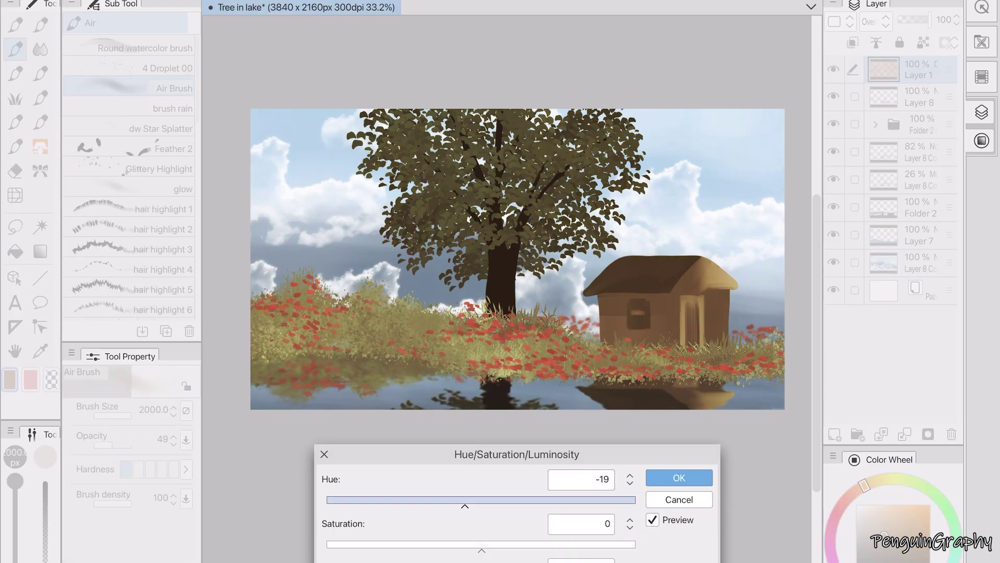
pyautogui.click(679, 476)
# - Test several hues on the flowers of Layer 8 and settle on a golden yellow hue
pyautogui.click(917, 97)
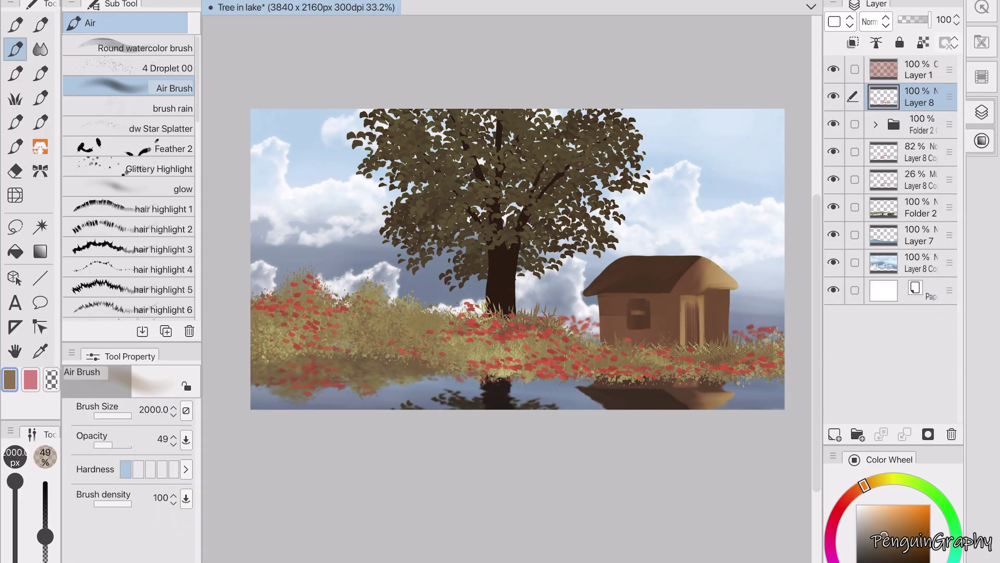
pyautogui.click(401, 330)
pyautogui.moveTo(481, 506); pyautogui.dragTo(453, 506)
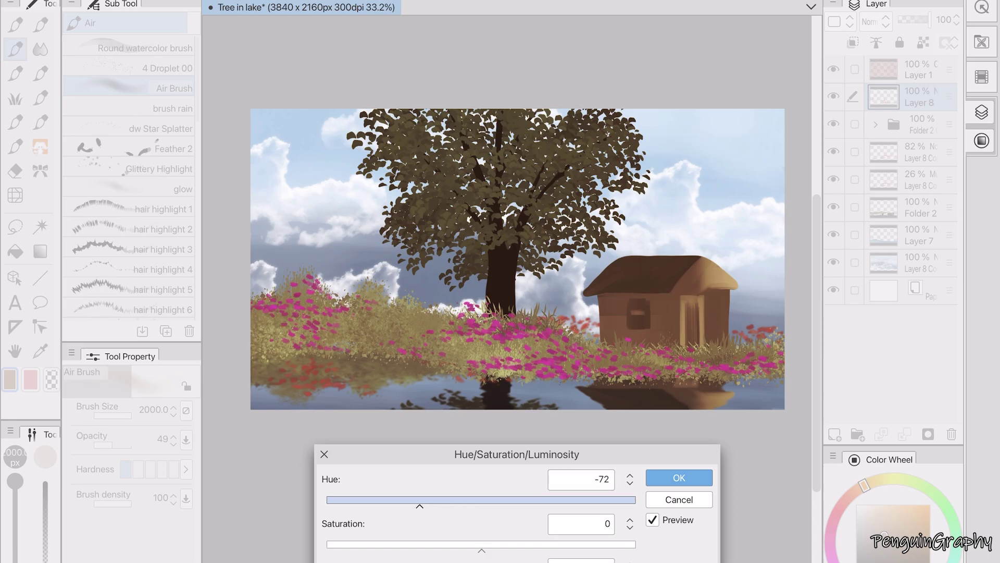
pyautogui.moveTo(388, 506); pyautogui.dragTo(326, 505)
pyautogui.moveTo(481, 547); pyautogui.dragTo(459, 547)
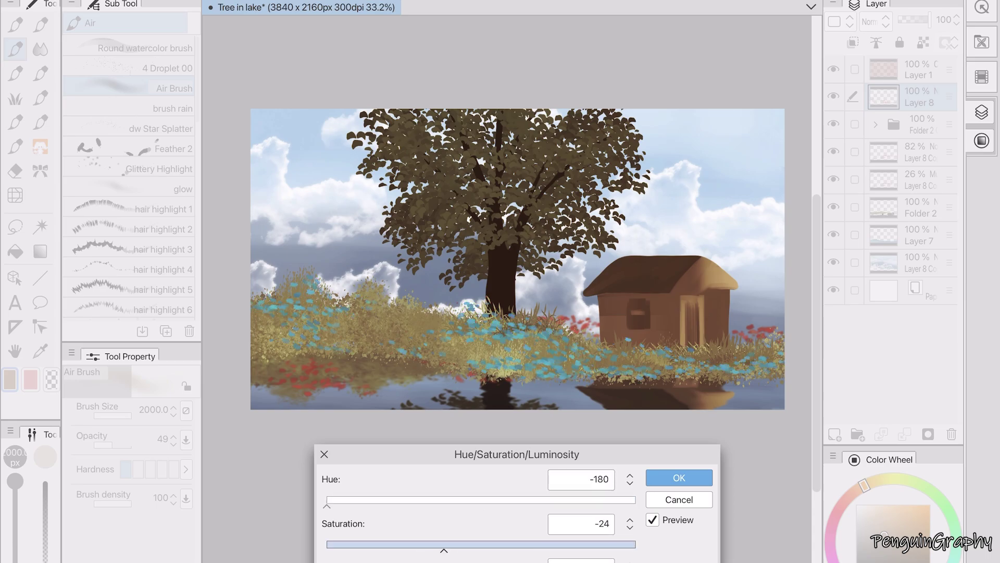
pyautogui.moveTo(327, 505); pyautogui.dragTo(512, 506)
pyautogui.click(679, 477)
# - Set the hue of the 82% flower reflection layer to 37 so it matches the yellow flowers
pyautogui.click(884, 151)
pyautogui.click(458, 335)
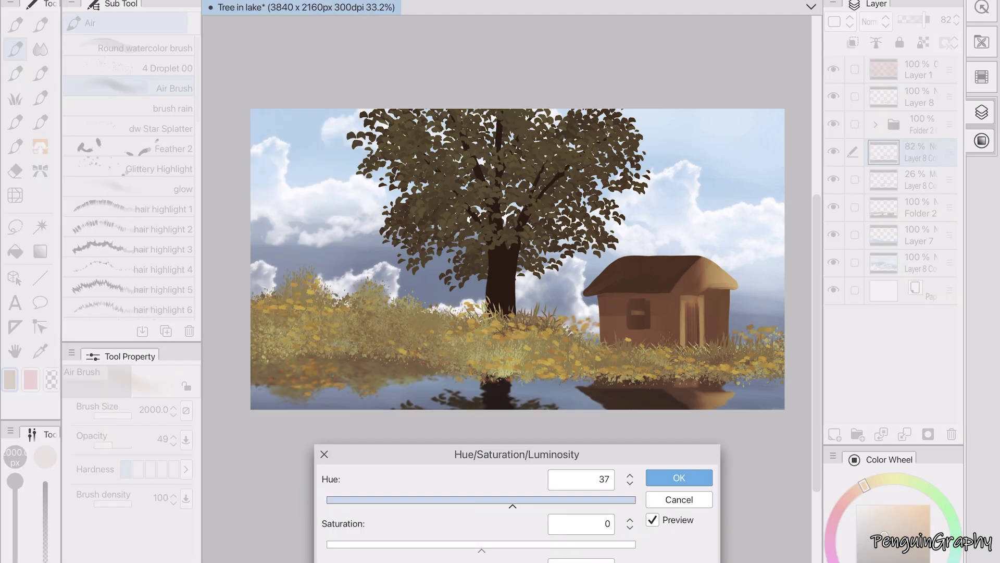
pyautogui.moveTo(481, 550); pyautogui.dragTo(483, 551)
pyautogui.press('Return')
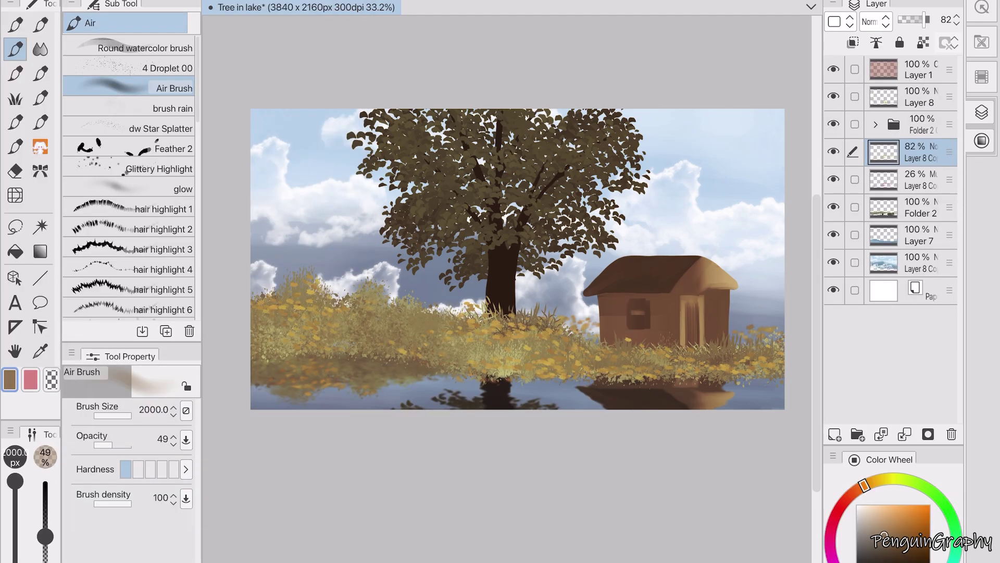
# - Adjust the hut layer's hue slightly towards red, and adjust the hue of the Folder 2 reflection layer
pyautogui.click(875, 124)
pyautogui.click(897, 207)
pyautogui.click(86, 2)
pyautogui.moveTo(134, 319)
pyautogui.click(458, 337)
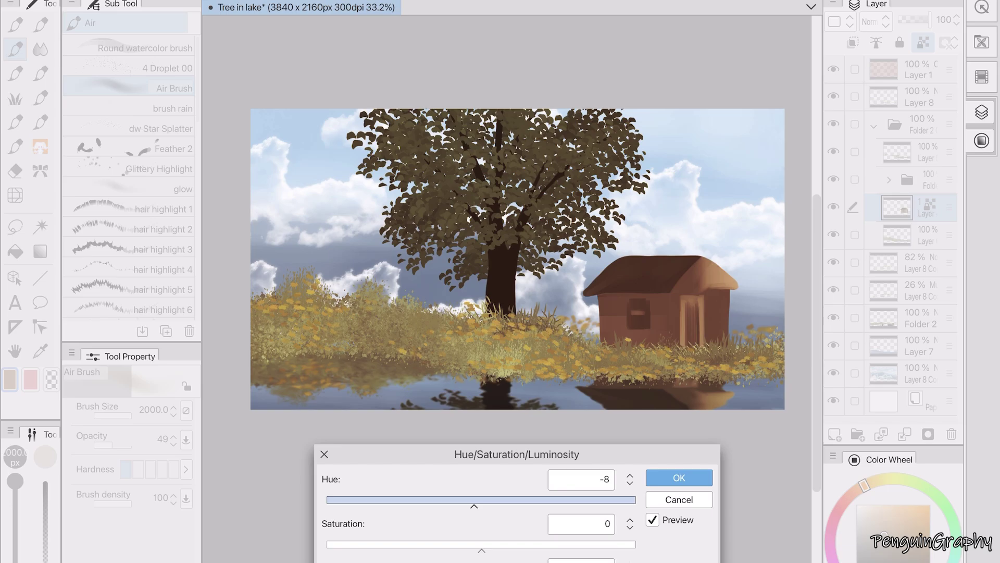
pyautogui.press('Return')
pyautogui.click(884, 318)
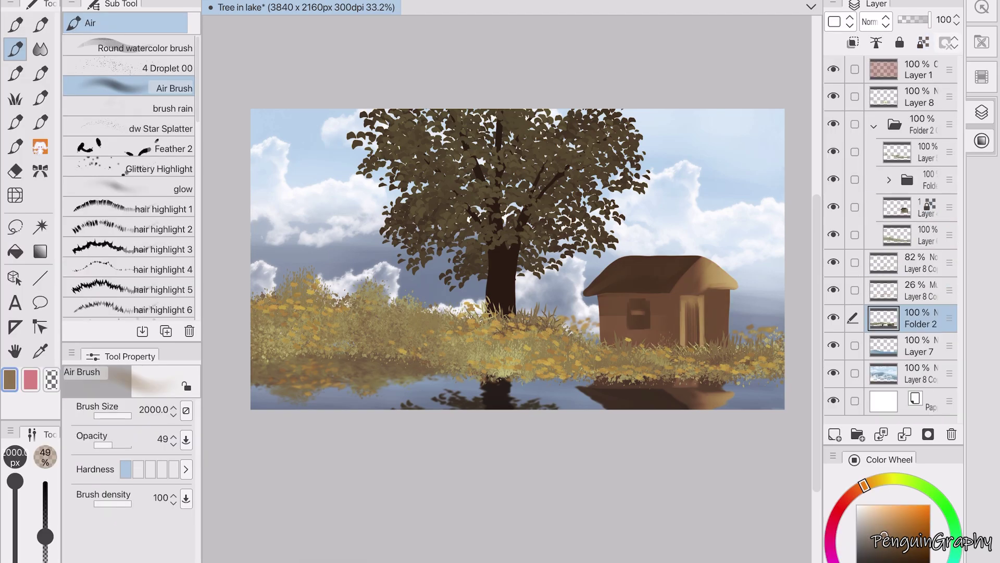
pyautogui.click(86, 1)
pyautogui.moveTo(134, 315)
pyautogui.click(458, 337)
pyautogui.press('Return')
# - Try shifting the tree's upper foliage layer to a dark red hue
pyautogui.click(888, 179)
pyautogui.click(897, 206)
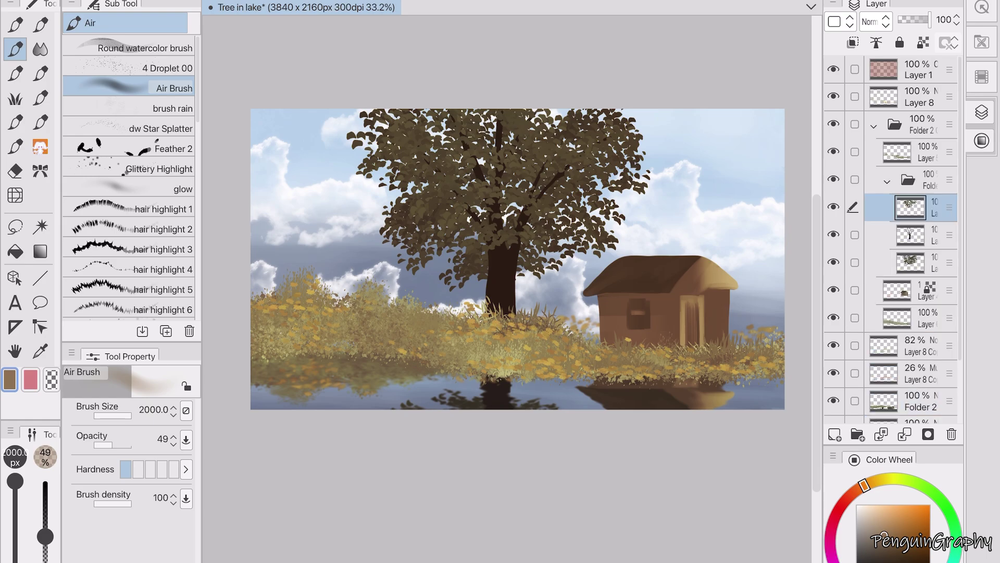
pyautogui.click(86, 1)
pyautogui.moveTo(134, 315)
pyautogui.click(458, 335)
pyautogui.moveTo(486, 505); pyautogui.dragTo(431, 506)
pyautogui.press('Return')
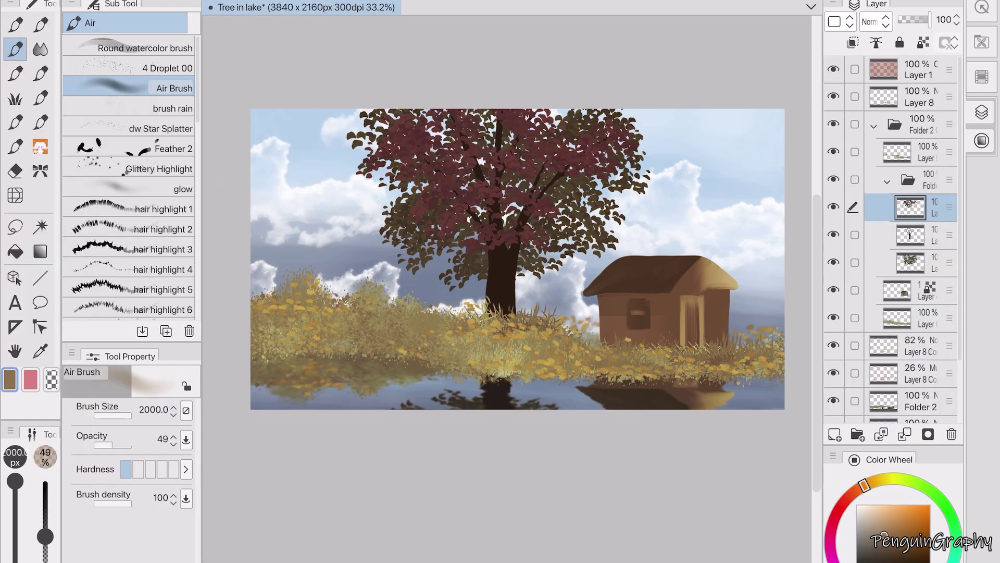
# - Try a hue of -71 on the tree's lower foliage layer, and undo both foliage recolourings
pyautogui.click(911, 262)
pyautogui.click(86, 1)
pyautogui.moveTo(134, 316)
pyautogui.click(457, 335)
pyautogui.moveTo(417, 506); pyautogui.dragTo(415, 505)
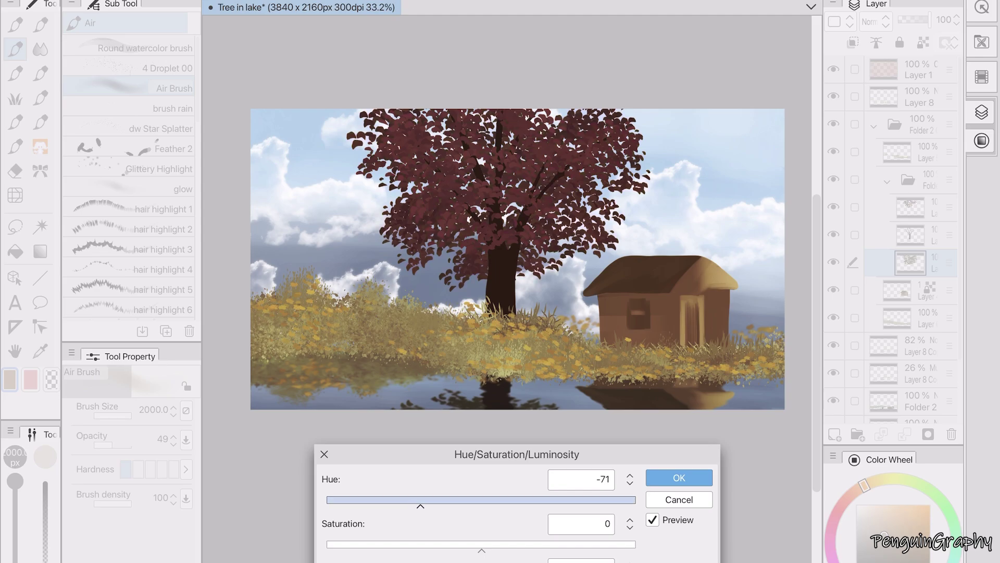
pyautogui.press('Return')
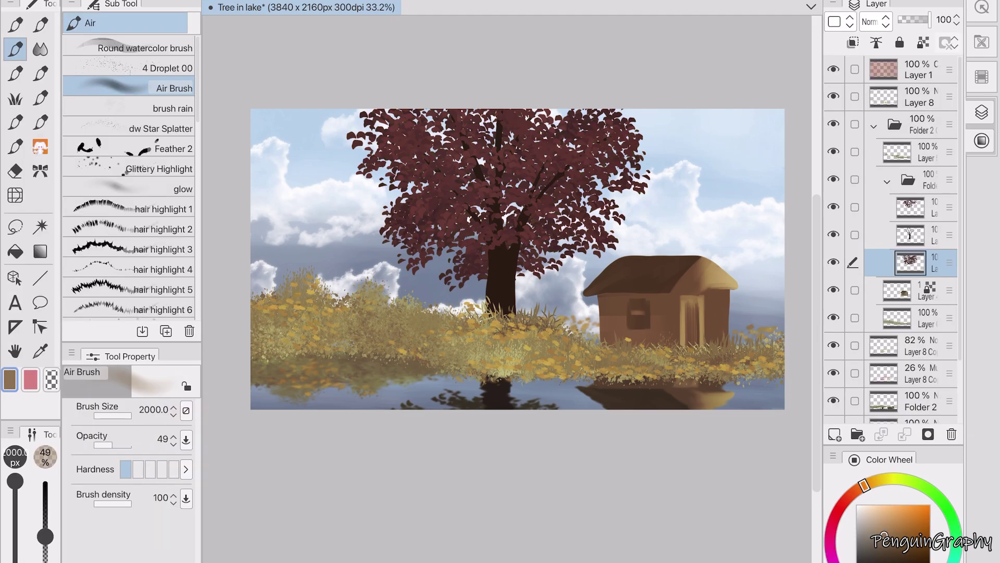
pyautogui.hotkey('ctrl', 'z')
pyautogui.hotkey('ctrl', 'z')
# - Merge Layer 7 into the sky layer directly below it
pyautogui.click(917, 70)
pyautogui.scroll(-3, 891, 240)
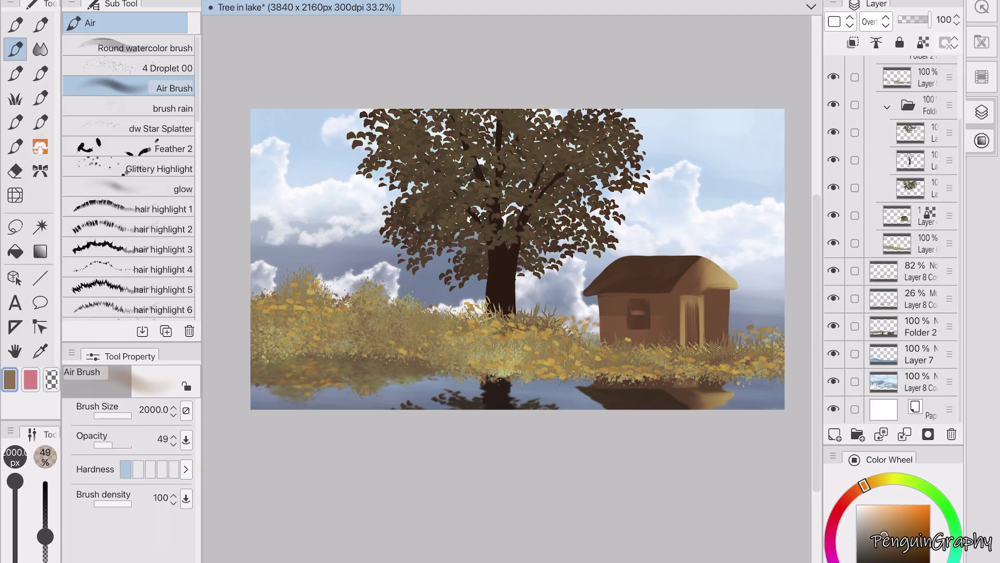
pyautogui.click(917, 375)
pyautogui.click(917, 354)
pyautogui.click(904, 434)
# - Set the merged sky and water layer's hue to -3, testing saturation values such as 30, 8 and 0
pyautogui.click(86, 1)
pyautogui.moveTo(134, 315)
pyautogui.click(458, 336)
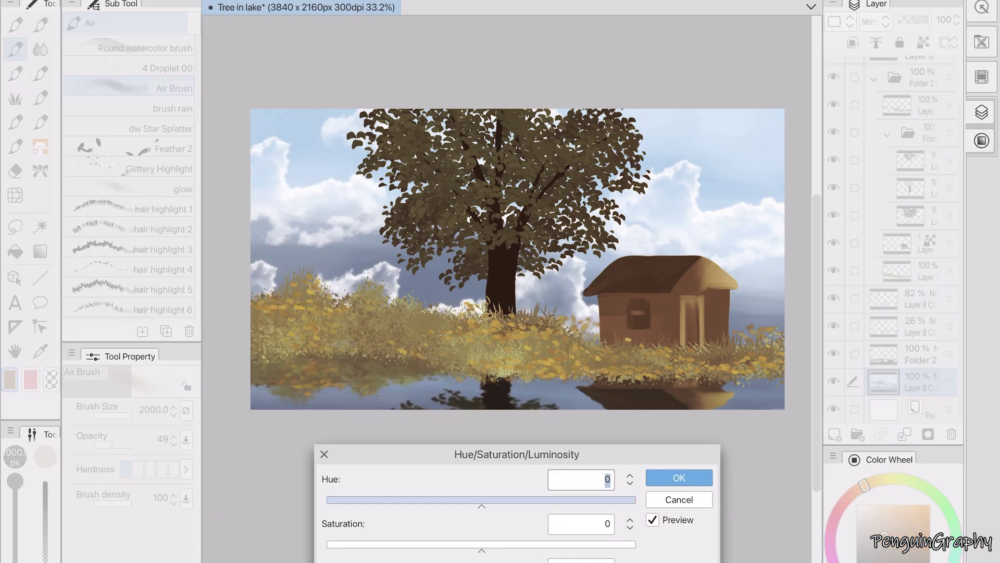
pyautogui.write('-3')
pyautogui.press('Tab')
pyautogui.write('30')
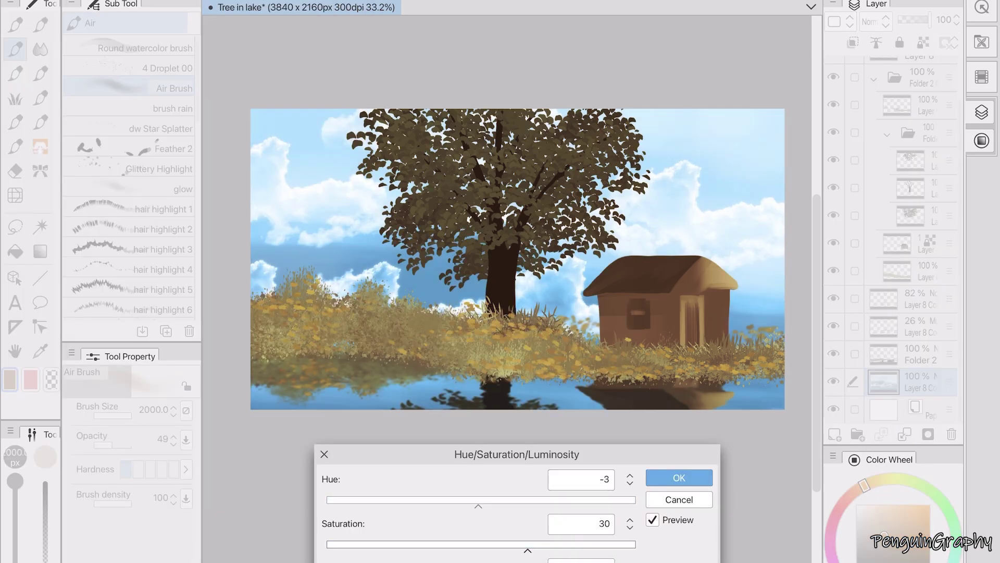
pyautogui.press('BackSpace')
pyautogui.press('BackSpace')
pyautogui.write('8')
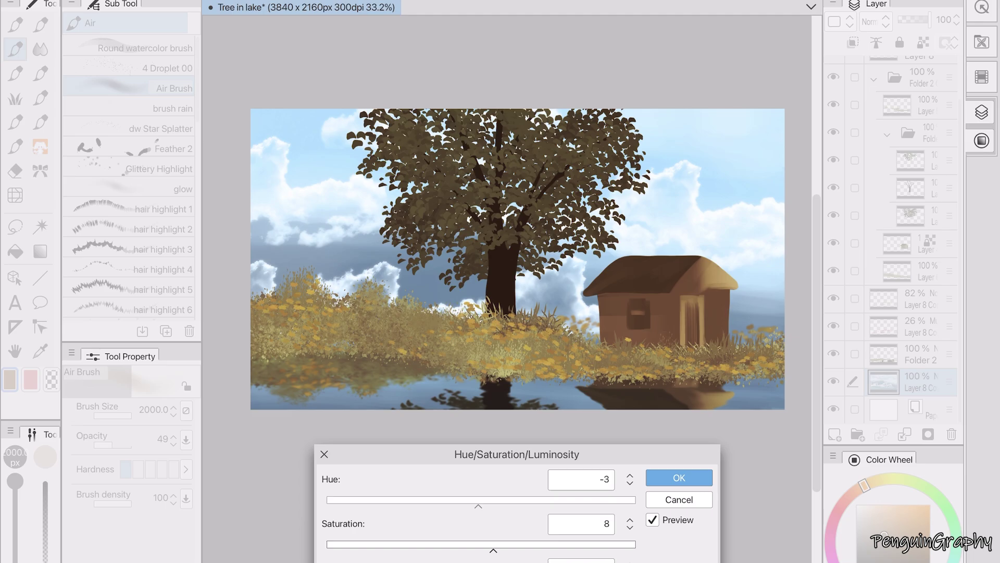
pyautogui.press('BackSpace')
pyautogui.write('2')
pyautogui.press('BackSpace')
pyautogui.press('BackSpace')
pyautogui.write('0')
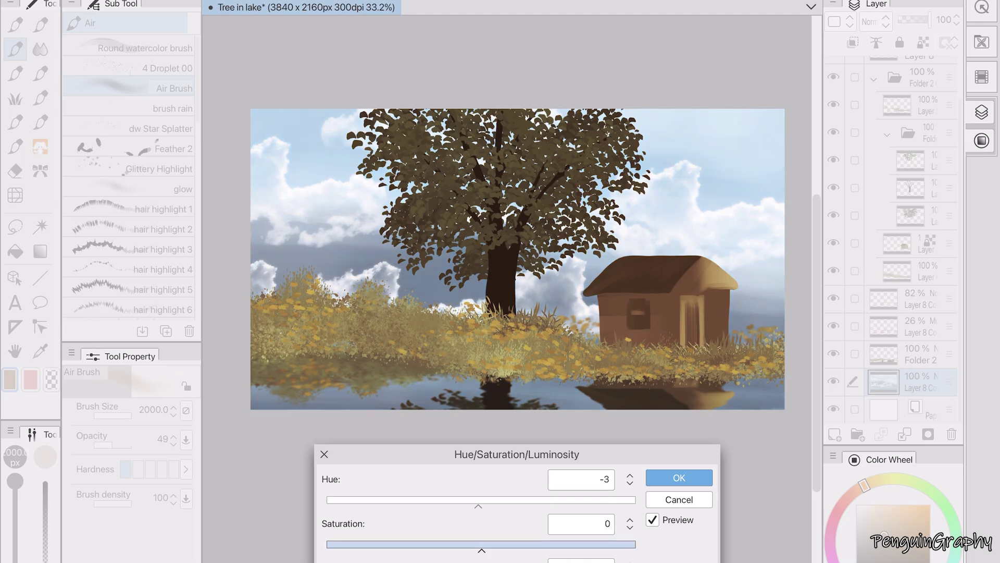
pyautogui.press('Return')
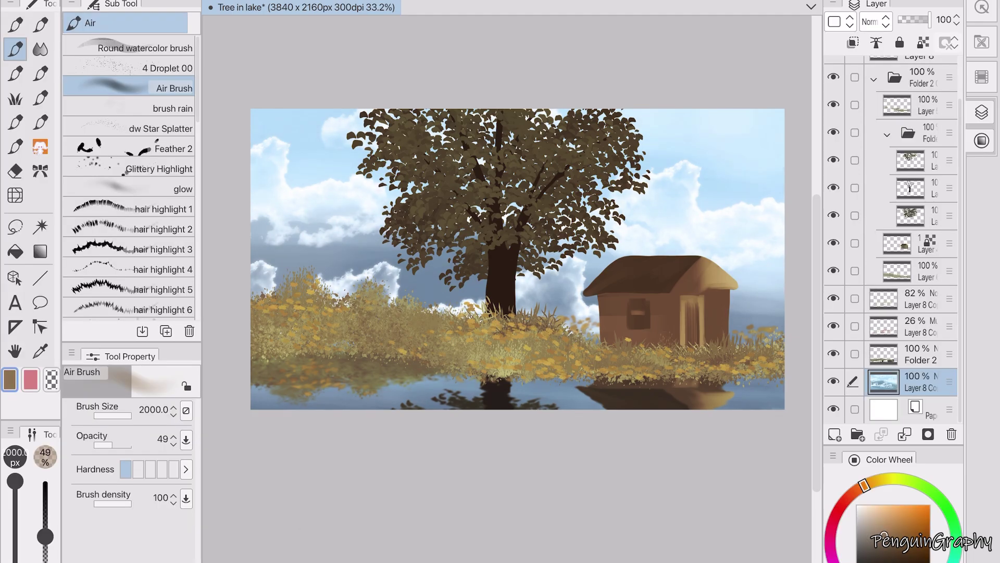
# - Set the brightness of the lowest grass layer in the bank folder to -10 and its contrast to 22
pyautogui.scroll(2, 891, 209)
pyautogui.click(875, 124)
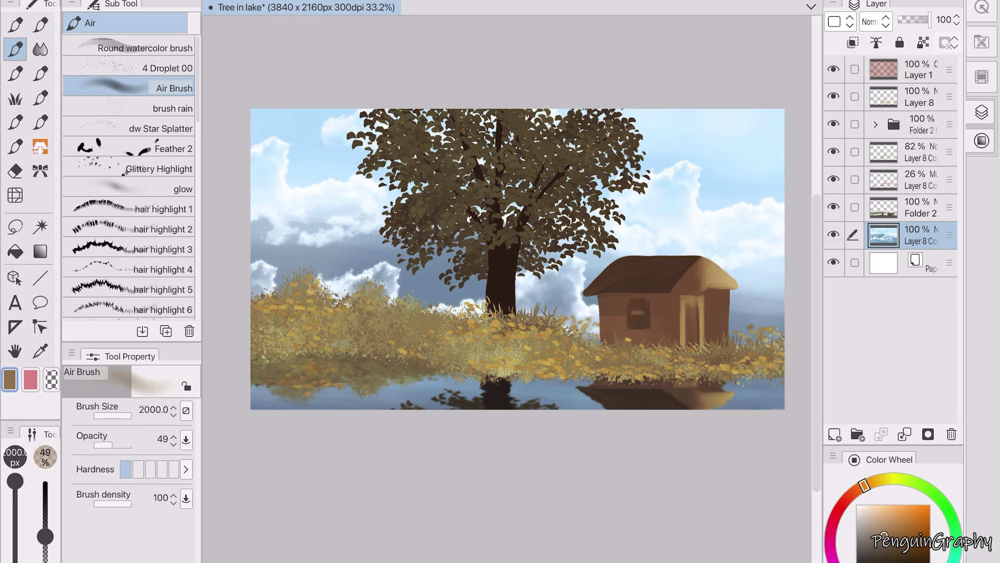
pyautogui.click(875, 124)
pyautogui.click(919, 235)
pyautogui.click(459, 335)
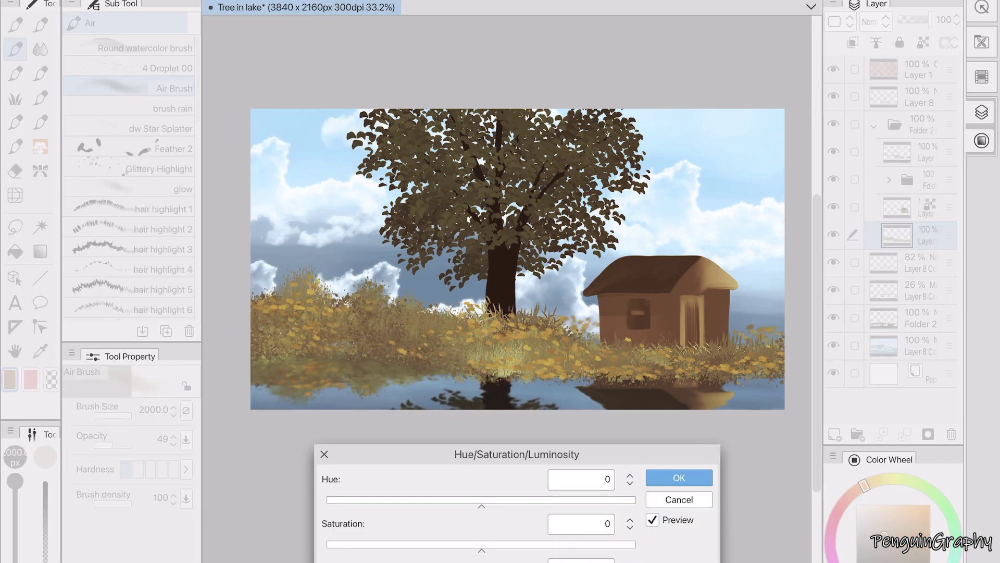
pyautogui.click(679, 499)
pyautogui.moveTo(358, 252)
pyautogui.click(436, 316)
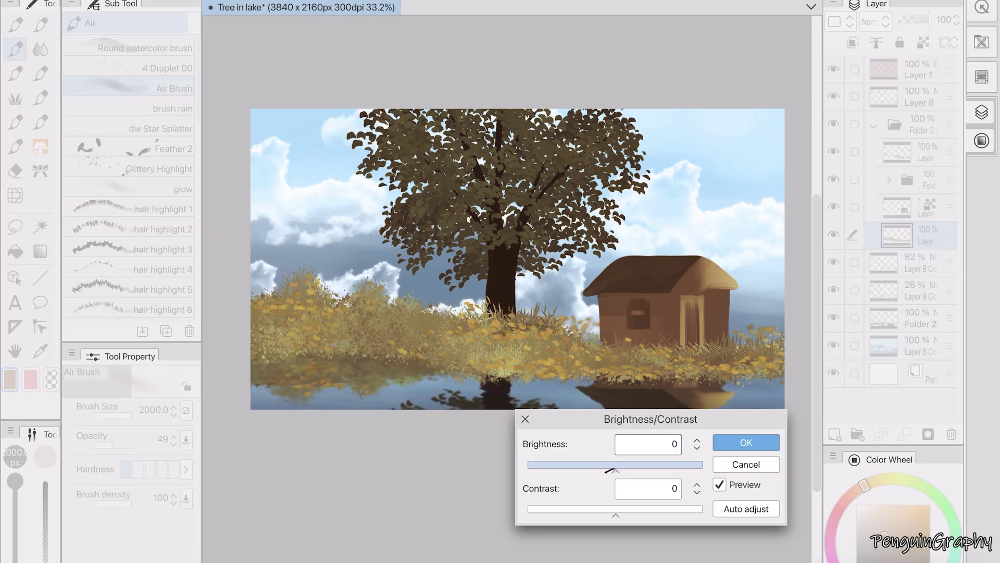
pyautogui.click(619, 511)
pyautogui.moveTo(615, 464); pyautogui.dragTo(598, 464)
pyautogui.click(746, 442)
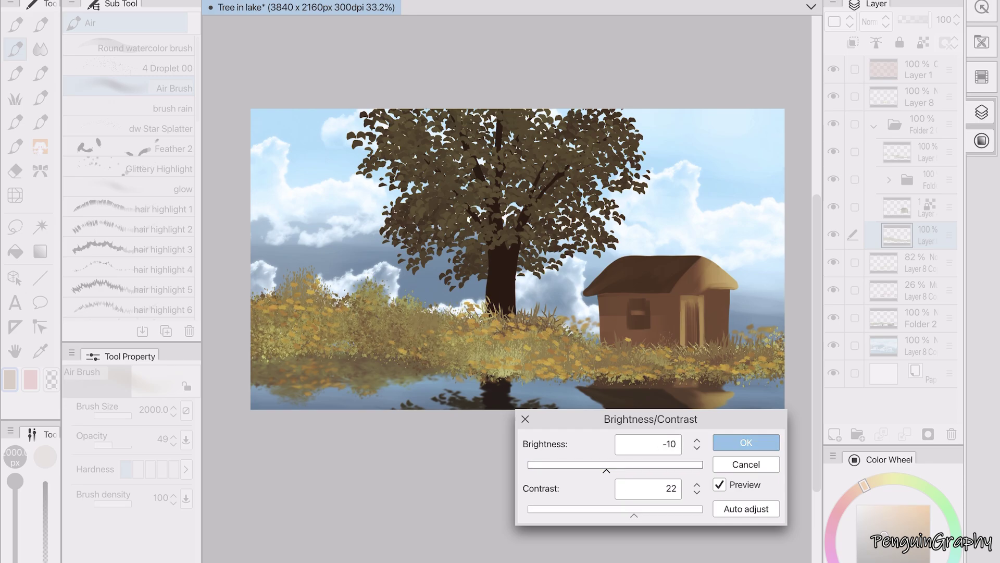
# - Raise the contrast and slightly lower the brightness of the front grass layer at the top of the folder
pyautogui.click(919, 151)
pyautogui.click(436, 317)
pyautogui.moveTo(615, 509); pyautogui.dragTo(630, 509)
pyautogui.moveTo(615, 465); pyautogui.dragTo(611, 465)
pyautogui.click(746, 443)
# - Slightly raise the contrast of the Folder 2 reflection layer
pyautogui.click(919, 318)
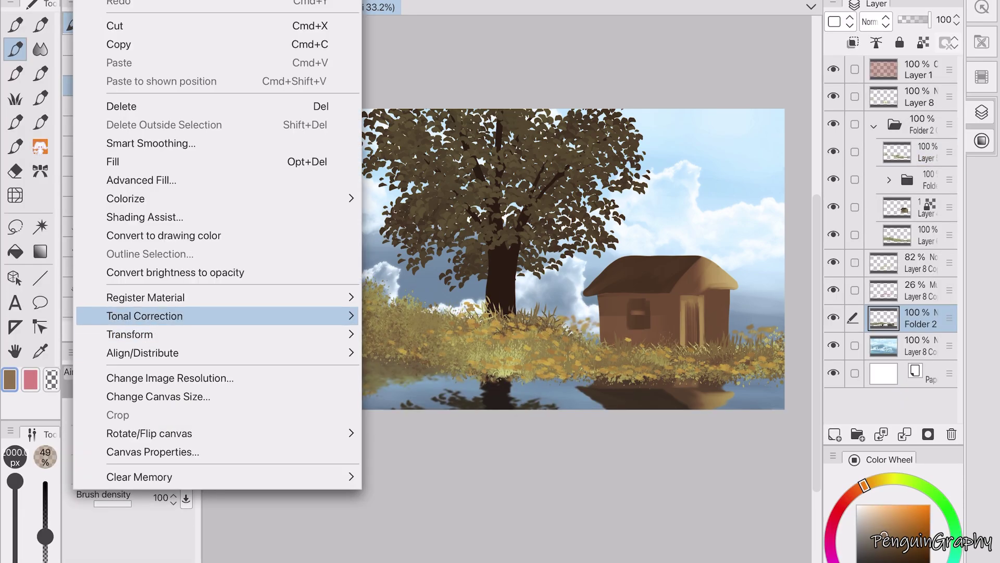
pyautogui.click(435, 317)
pyautogui.moveTo(615, 509); pyautogui.dragTo(622, 509)
pyautogui.click(746, 442)
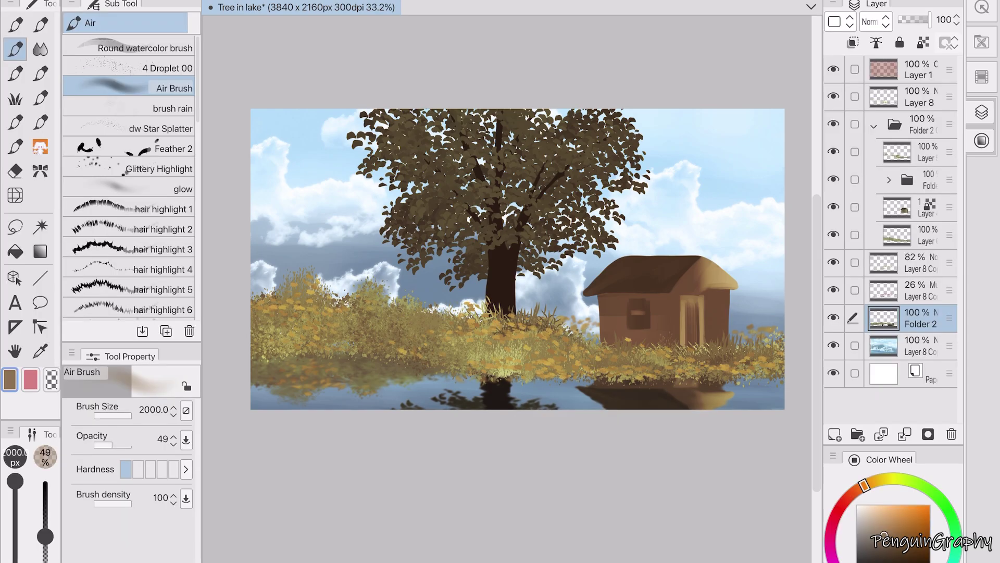
# - Pick the Soft eraser for the front grass layer and examine the bank's waterline below the trunk
pyautogui.click(919, 151)
pyautogui.press('e')
pyautogui.scroll(4, 463, 328)
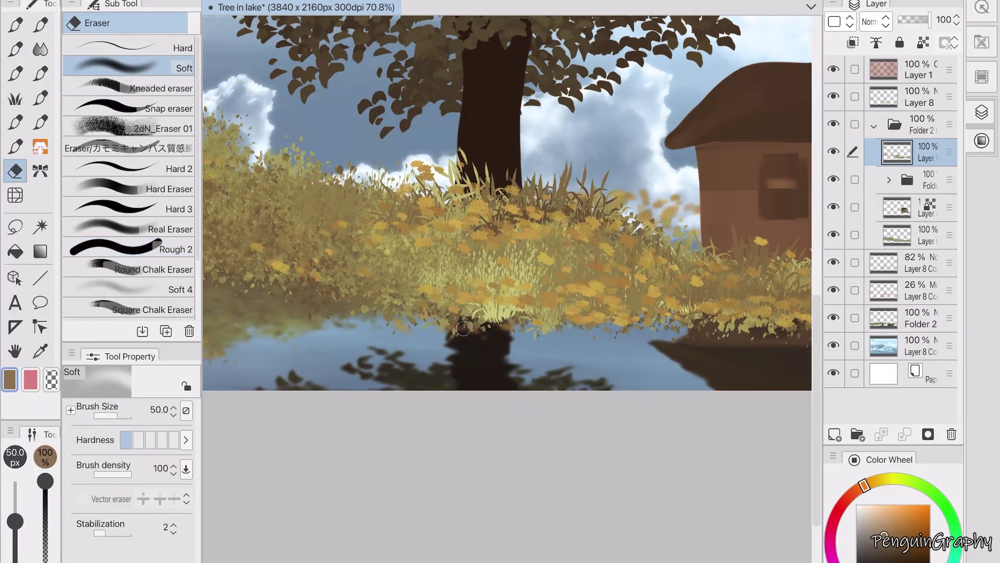
pyautogui.scroll(-4, 475, 336)
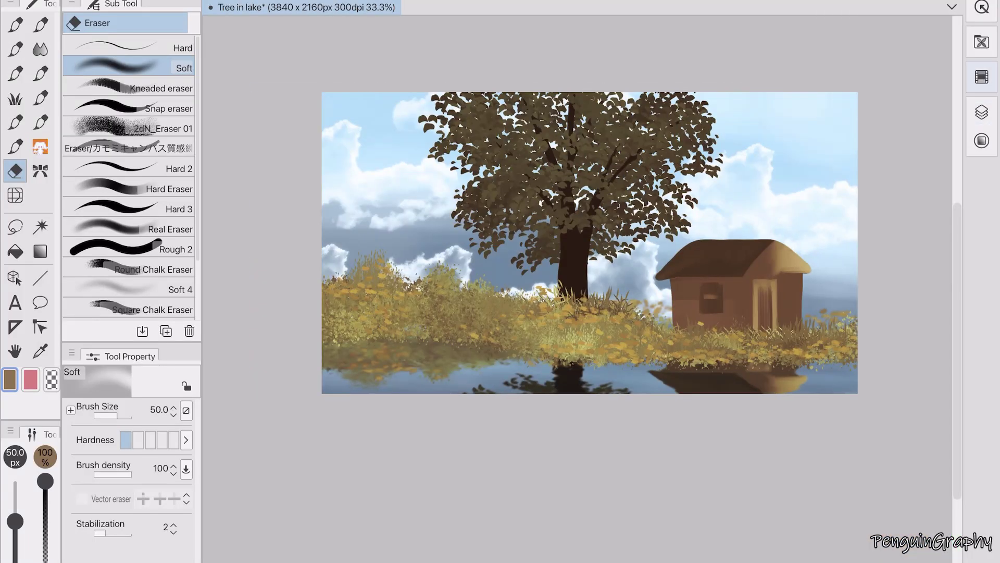
pyautogui.click(919, 96)
pyautogui.click(145, 316)
pyautogui.click(442, 371)
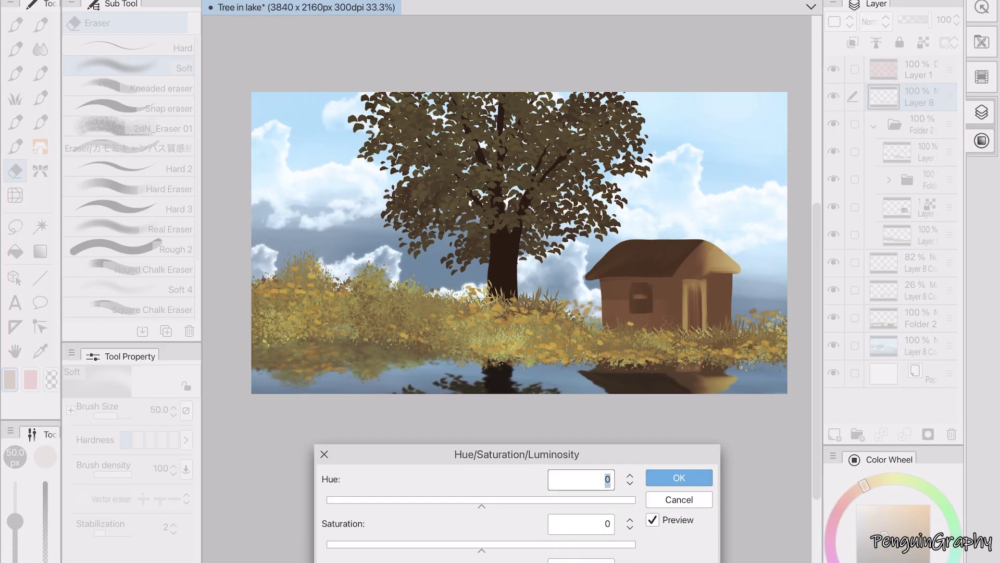
pyautogui.moveTo(481, 503); pyautogui.dragTo(644, 508)
pyautogui.click(679, 499)
# - Adjust the brightness and contrast of the yellow flowers on Layer 8 and of their 82% reflection layer
pyautogui.click(144, 314)
pyautogui.click(416, 317)
pyautogui.click(746, 442)
pyautogui.click(912, 262)
pyautogui.click(417, 317)
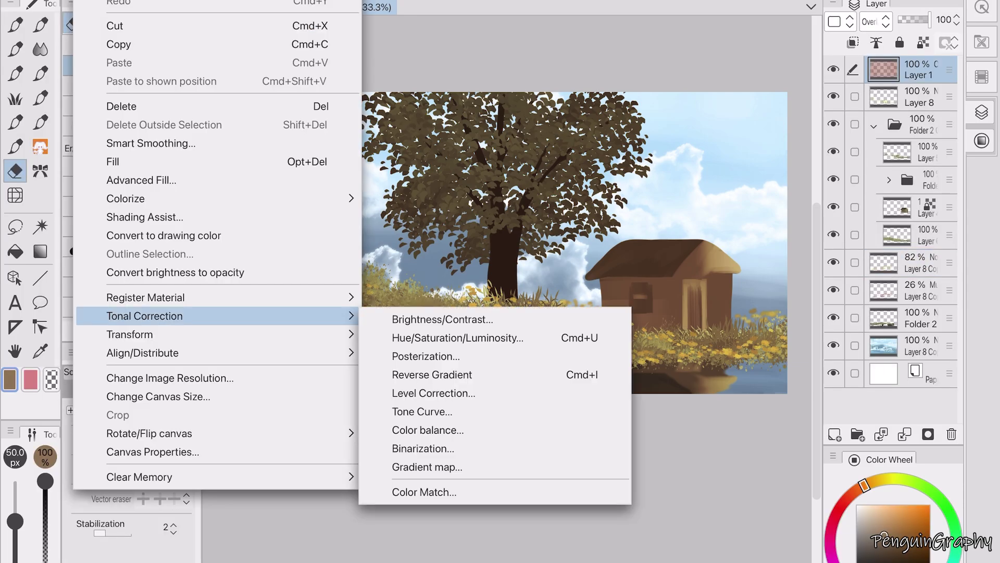
# - Set the Overlay layer's half-tone colour balance to -40, -31 and -26
pyautogui.click(417, 430)
pyautogui.moveTo(746, 388); pyautogui.dragTo(718, 388)
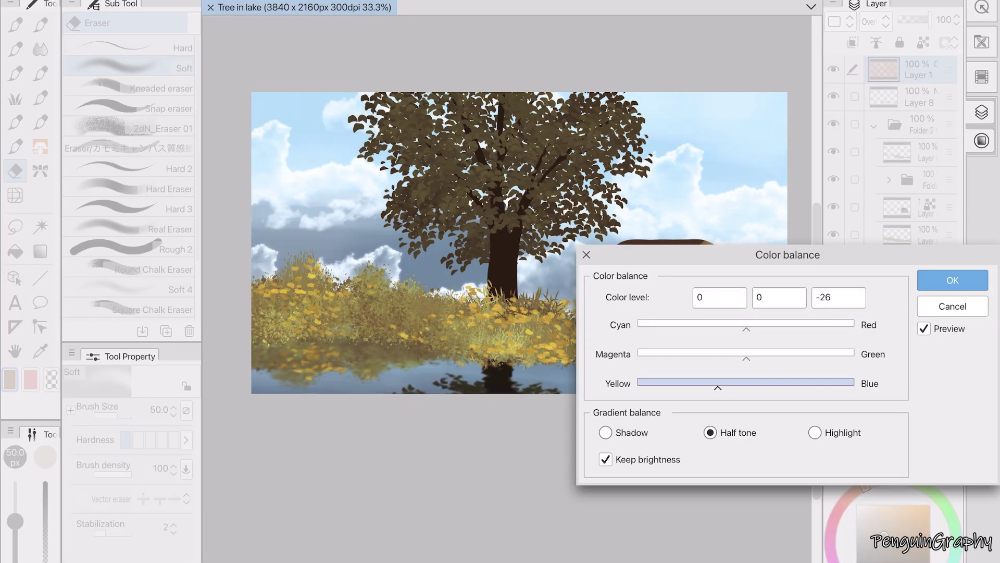
pyautogui.moveTo(746, 354); pyautogui.dragTo(712, 354)
pyautogui.moveTo(746, 324); pyautogui.dragTo(703, 324)
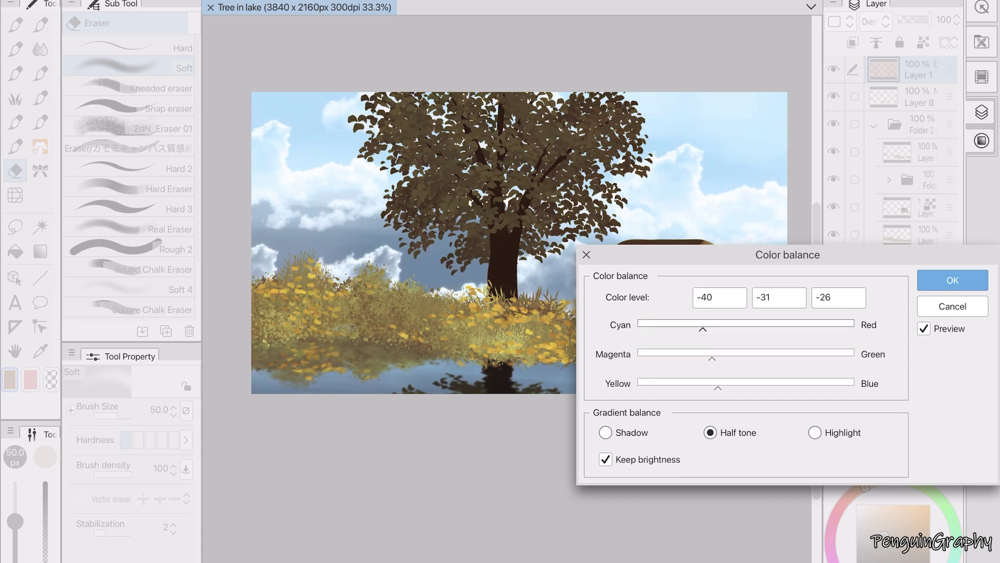
# - Shift the Overlay layer's colour balance highlights strongly towards yellow, and nudge its shadows slightly towards red and blue
pyautogui.click(815, 433)
pyautogui.moveTo(746, 388); pyautogui.dragTo(683, 388)
pyautogui.moveTo(746, 354); pyautogui.dragTo(722, 324)
pyautogui.click(605, 432)
pyautogui.click(746, 388)
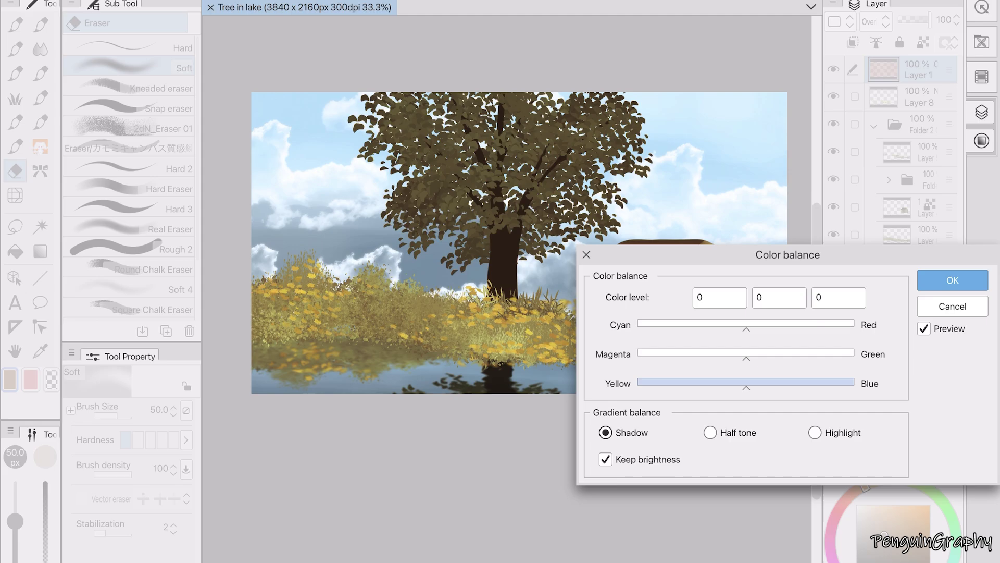
pyautogui.moveTo(746, 388); pyautogui.dragTo(748, 388)
pyautogui.click(746, 324)
pyautogui.moveTo(746, 324); pyautogui.dragTo(756, 324)
pyautogui.click(746, 355)
pyautogui.click(953, 279)
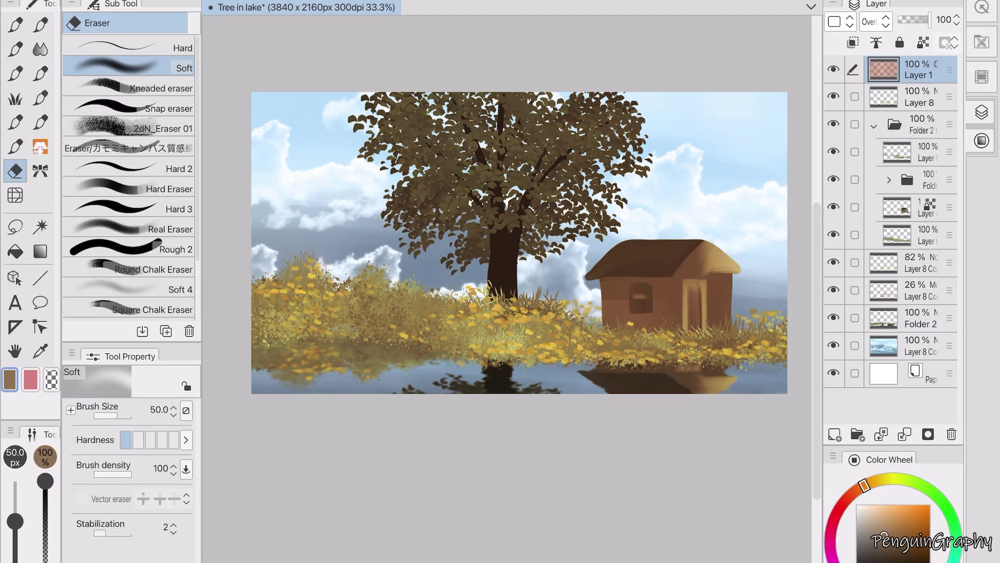
# - Lock the transparent pixels of the tree trunk layer and of the Folder 2 reflection layer
pyautogui.click(888, 179)
pyautogui.click(911, 234)
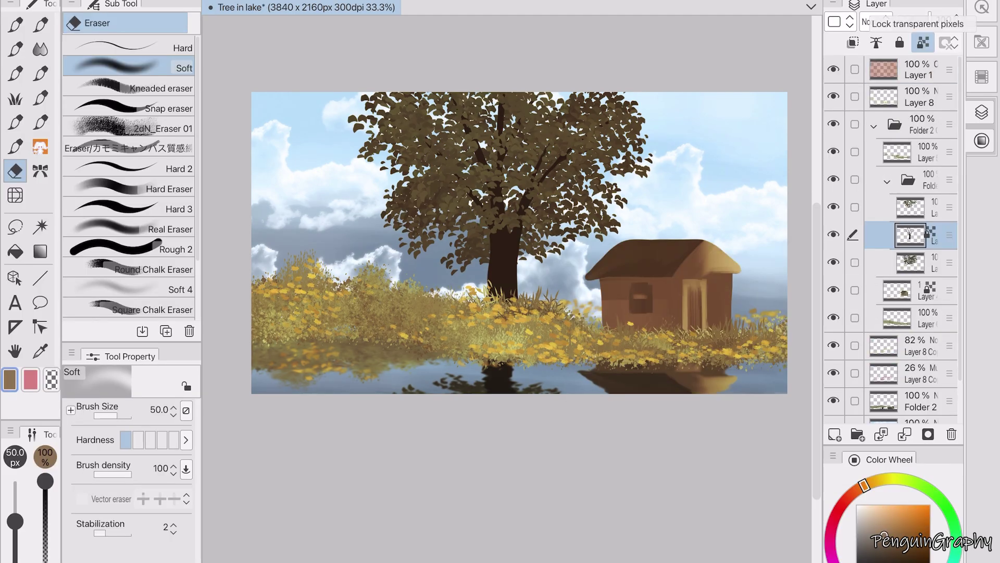
pyautogui.click(917, 402)
pyautogui.click(922, 43)
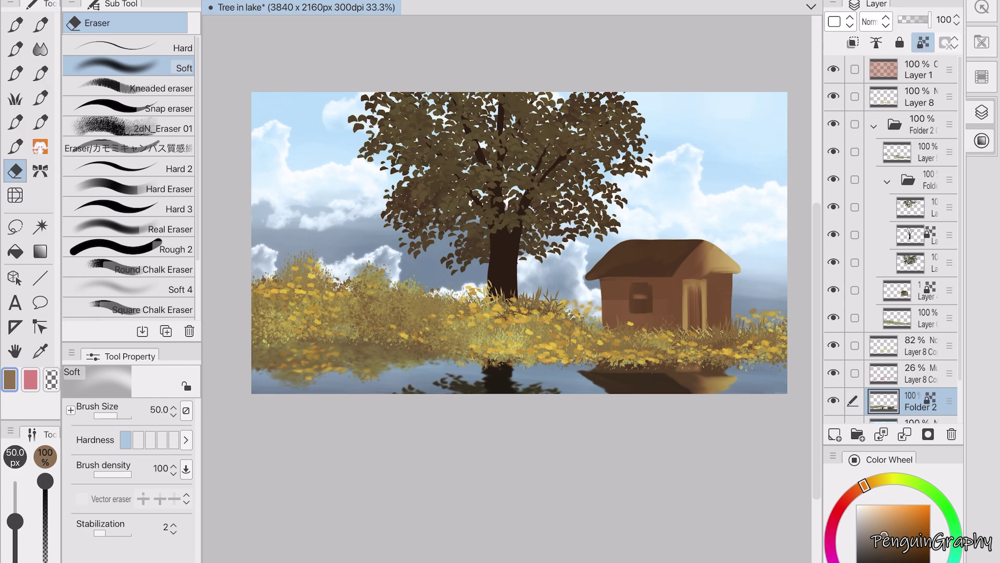
# - Paint pale yellow sunlit highlights along the tree trunk and main branches on the trunk layer with dv_basic_round at 38.1 px
pyautogui.click(910, 234)
pyautogui.press('b')
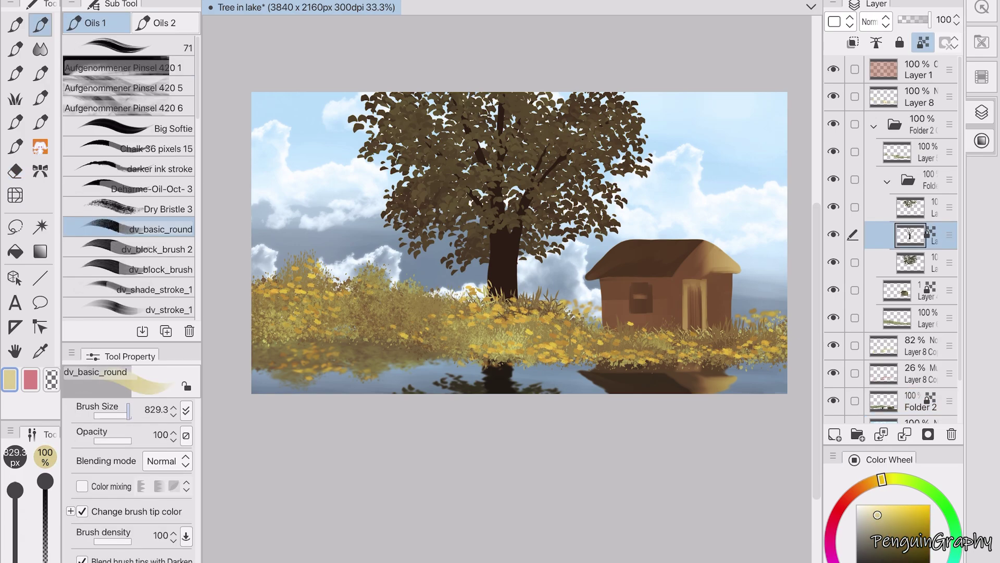
pyautogui.moveTo(515, 238); pyautogui.dragTo(514, 278)
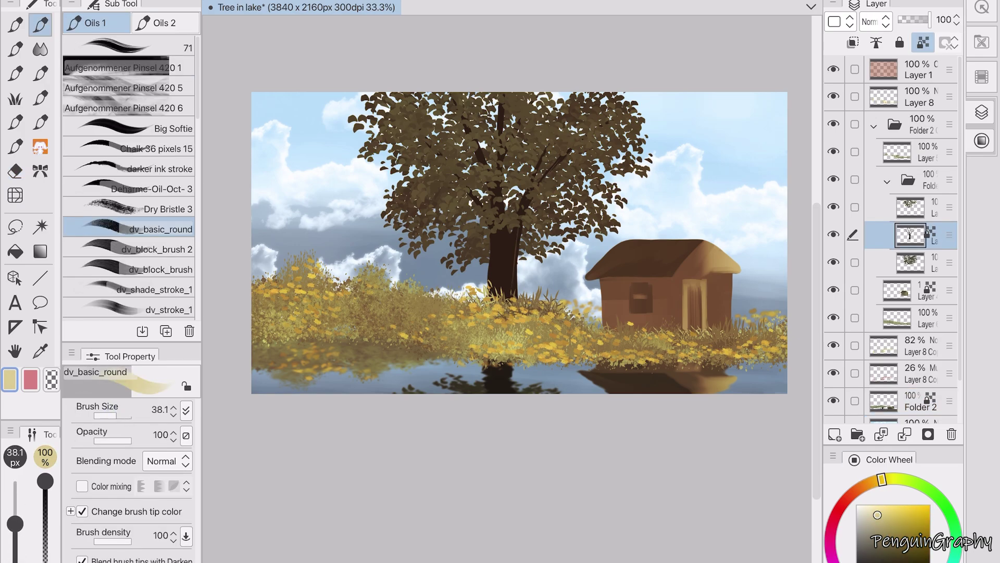
pyautogui.moveTo(517, 219); pyautogui.dragTo(517, 286)
pyautogui.moveTo(518, 246); pyautogui.dragTo(516, 296)
pyautogui.moveTo(547, 146); pyautogui.dragTo(538, 170)
pyautogui.moveTo(502, 203); pyautogui.dragTo(505, 239)
pyautogui.moveTo(501, 186); pyautogui.dragTo(505, 264)
pyautogui.moveTo(476, 139); pyautogui.dragTo(487, 165)
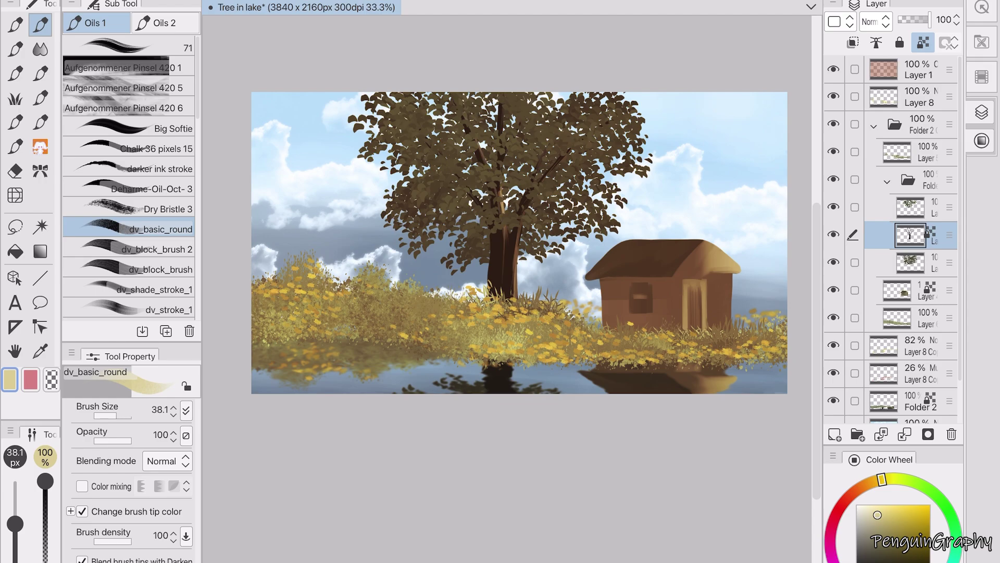
pyautogui.moveTo(503, 246); pyautogui.dragTo(503, 273)
pyautogui.moveTo(516, 232); pyautogui.dragTo(516, 297)
pyautogui.moveTo(526, 200); pyautogui.dragTo(518, 298)
pyautogui.moveTo(558, 156); pyautogui.dragTo(541, 184)
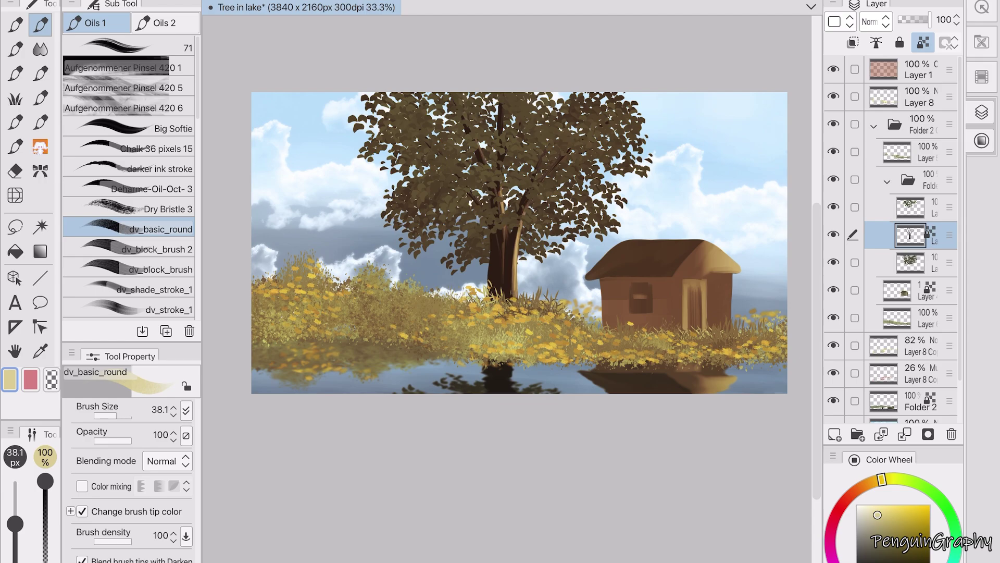
# - Enable color mixing for dv_basic_round at 8.2 px and soften the trunk highlights with the Blender at 52.5 px
pyautogui.click(81, 485)
pyautogui.moveTo(15, 523); pyautogui.dragTo(16, 540)
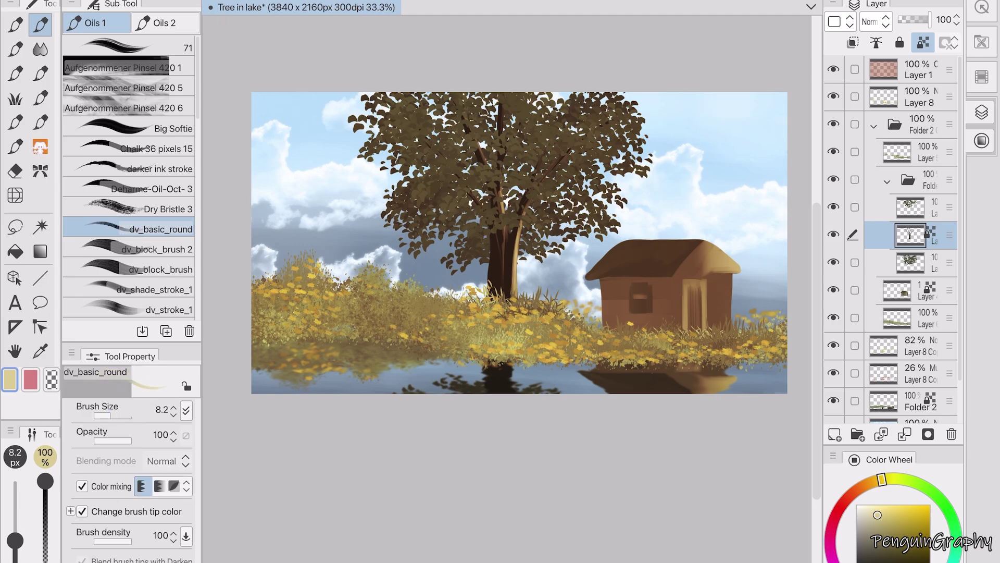
pyautogui.press('j')
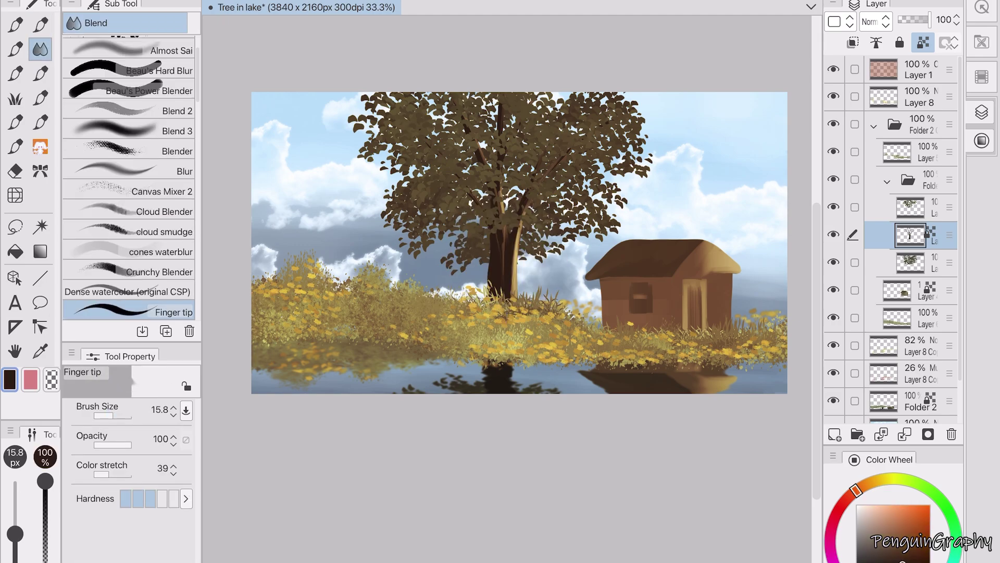
pyautogui.click(130, 151)
pyautogui.moveTo(511, 267); pyautogui.dragTo(512, 294)
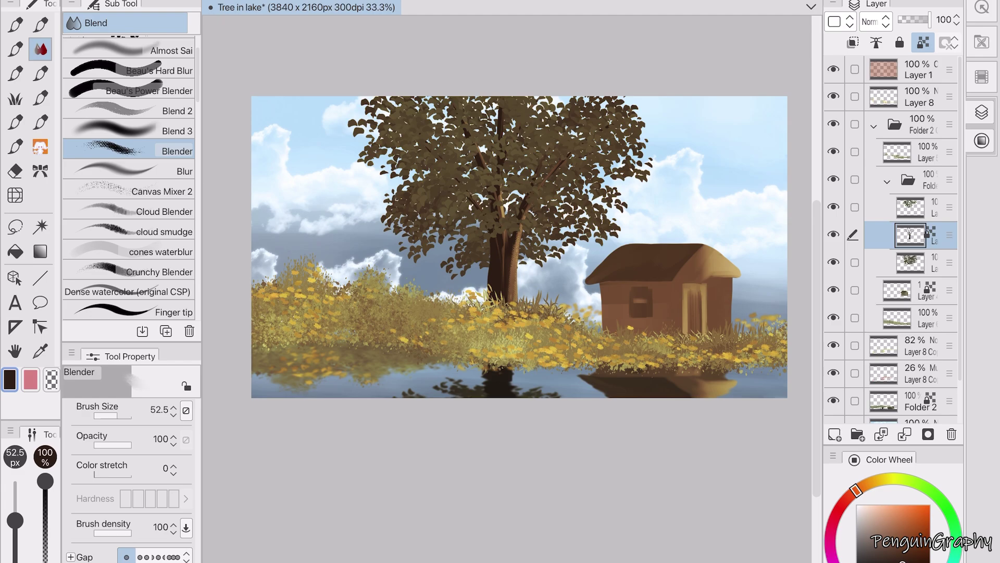
pyautogui.moveTo(516, 225); pyautogui.dragTo(514, 305)
# - Streak the trunk's light and dark bark tones together with Beau's Power Blender at 8.2 px
pyautogui.scroll(3, 131, 148)
pyautogui.click(130, 148)
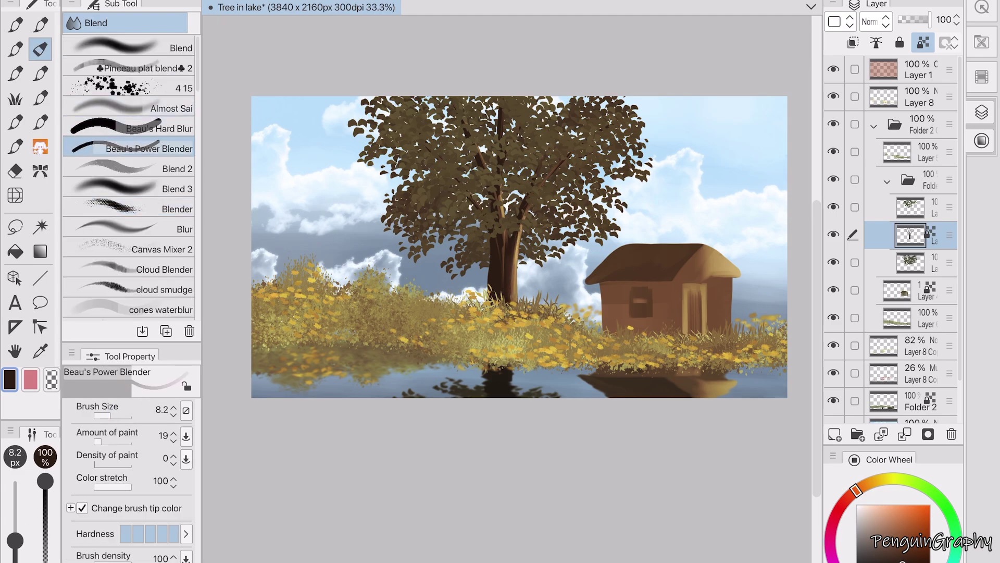
pyautogui.moveTo(506, 241); pyautogui.dragTo(507, 274)
pyautogui.moveTo(524, 206); pyautogui.dragTo(514, 281)
pyautogui.moveTo(518, 236); pyautogui.dragTo(518, 263)
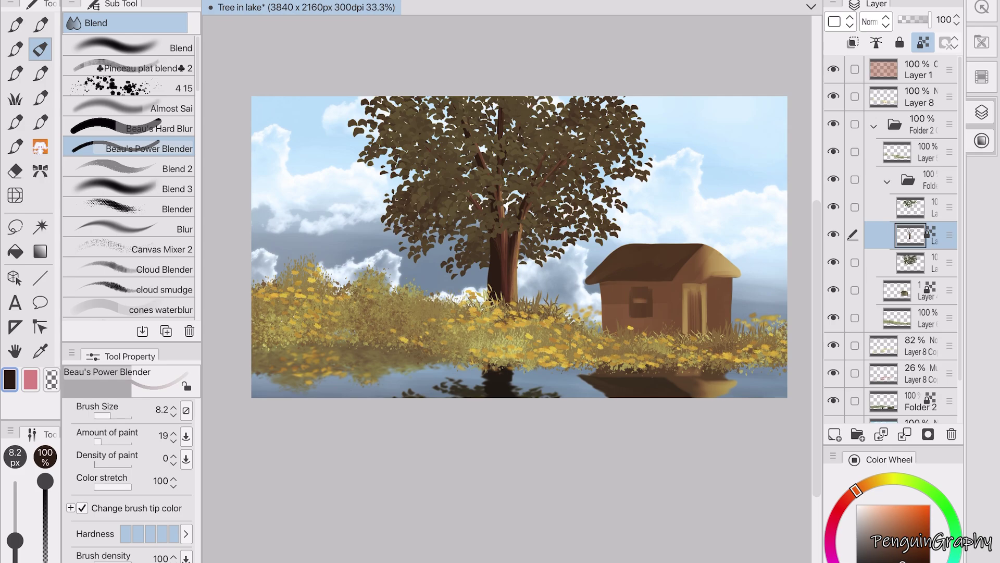
# - Paint a fine warm yellow highlight on the trunk's water reflection on the Folder 2 layer with dv_basic_round
pyautogui.click(920, 401)
pyautogui.press('p')
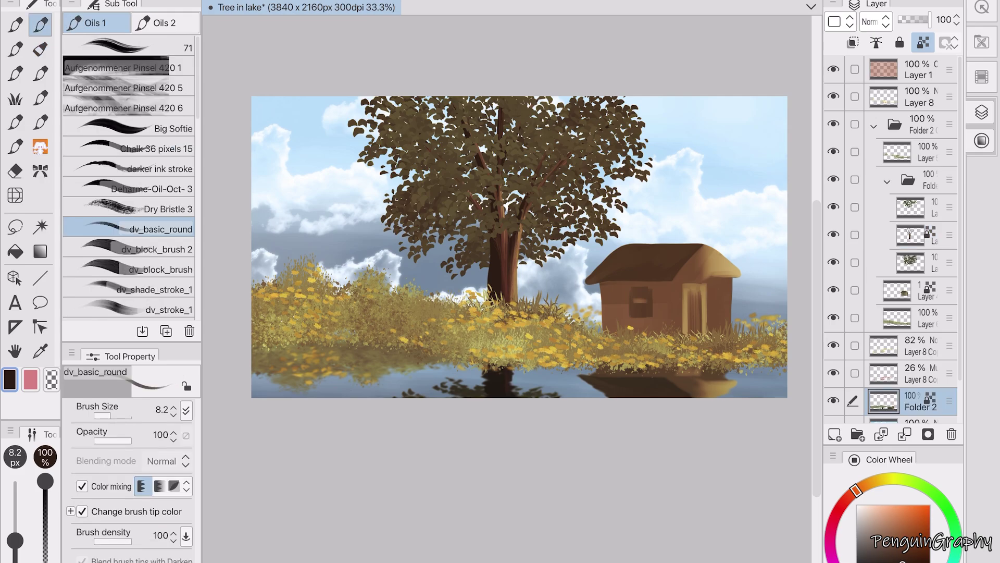
pyautogui.click(887, 512)
pyautogui.press('j')
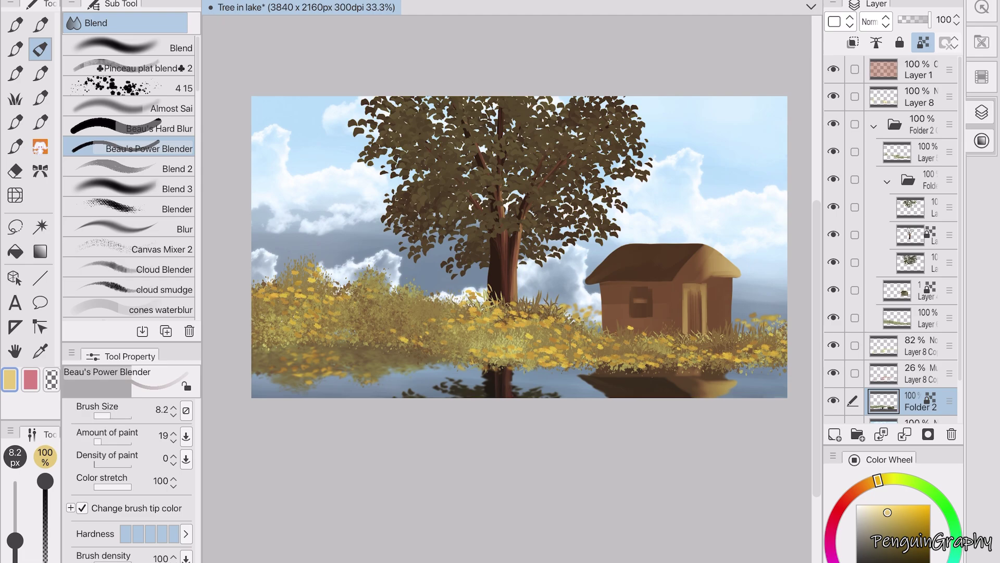
pyautogui.click(130, 47)
# - Build up the trunk reflection's highlights with dv_basic_round at 19.7 px and smooth them with Blend at 80 px
pyautogui.press('b')
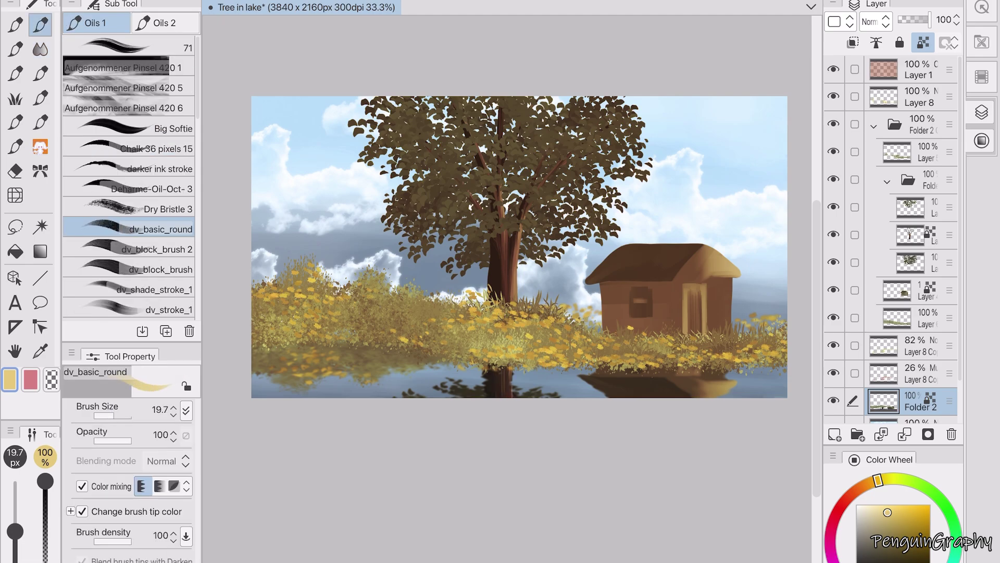
pyautogui.press('j')
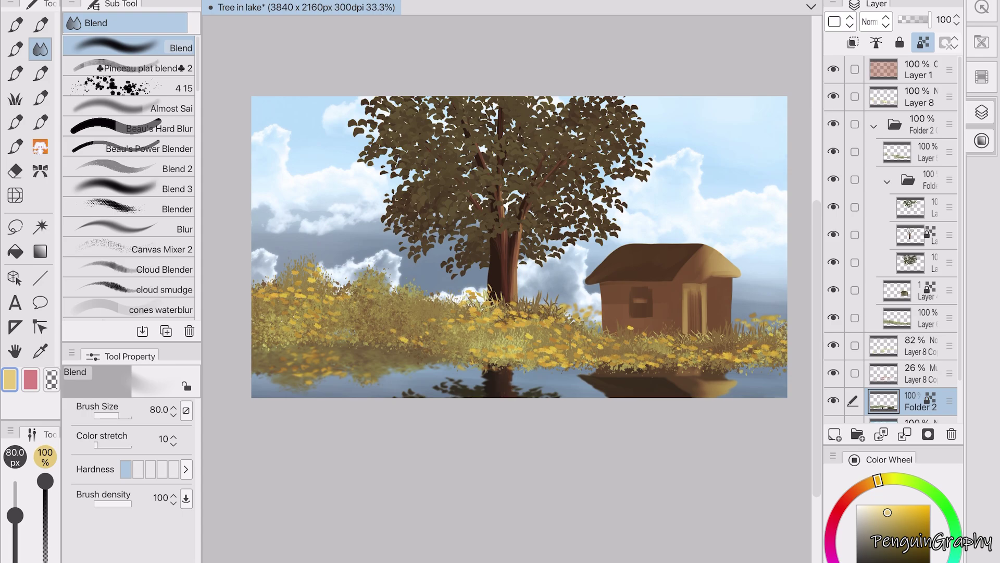
pyautogui.press('b')
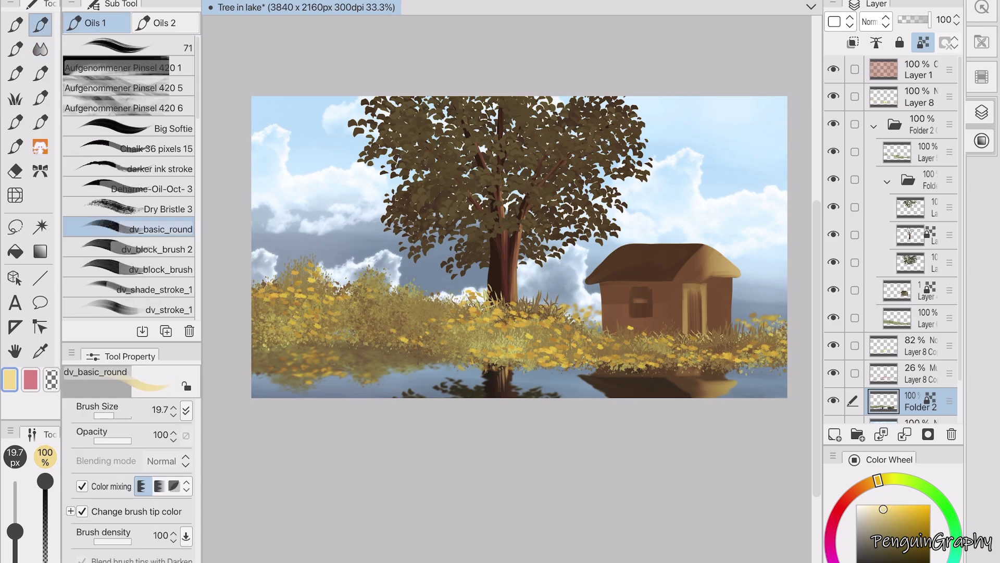
pyautogui.press('j')
pyautogui.moveTo(509, 365); pyautogui.dragTo(510, 397)
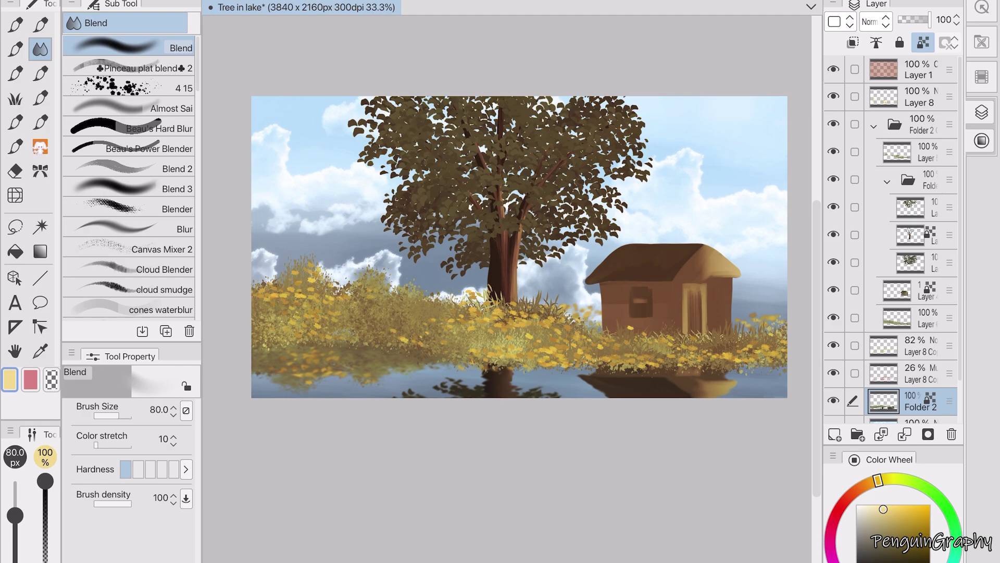
# - Duplicate the Overlay Layer 1 and give the copy hue 26, saturation -43 and 55% opacity
pyautogui.click(916, 70)
pyautogui.moveTo(928, 19); pyautogui.dragTo(925, 20)
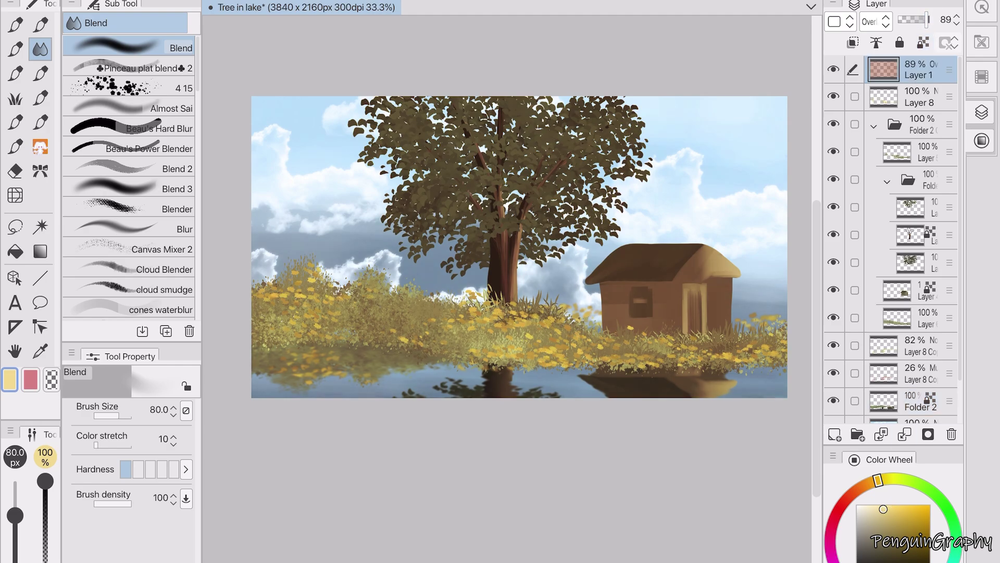
pyautogui.hotkey('ctrl', 'u')
pyautogui.write('41')
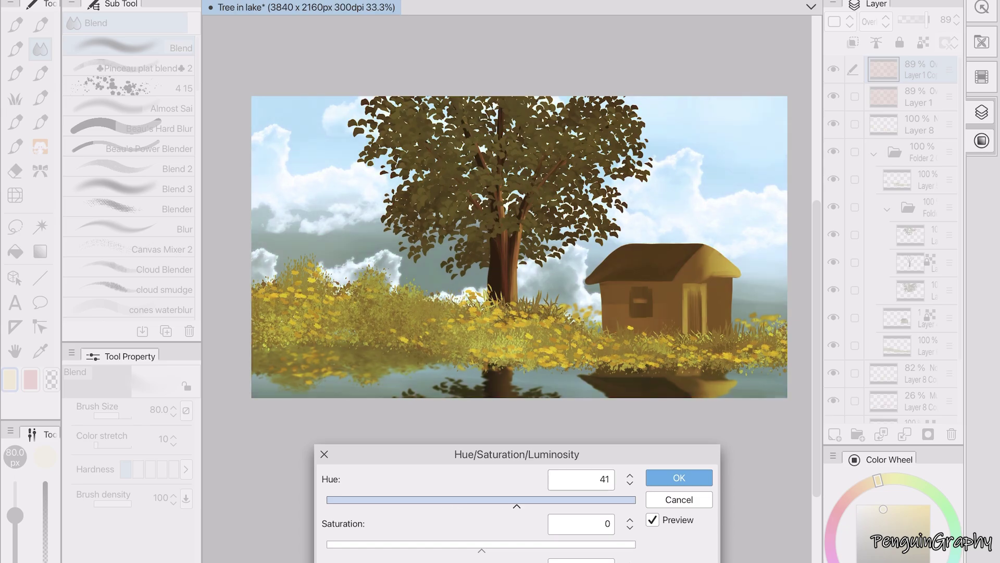
pyautogui.write('26')
pyautogui.press('Tab')
pyautogui.write('-43')
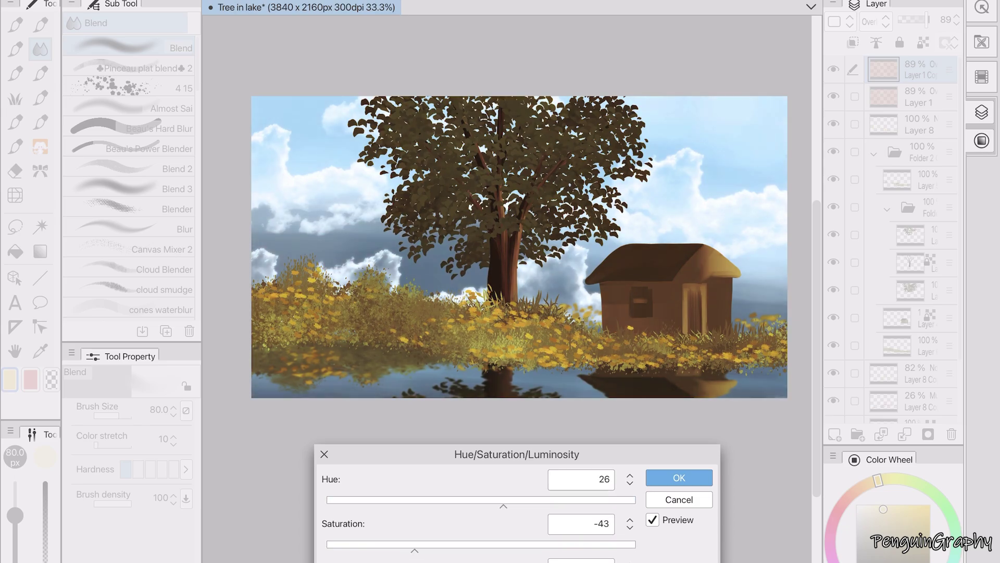
pyautogui.press('Return')
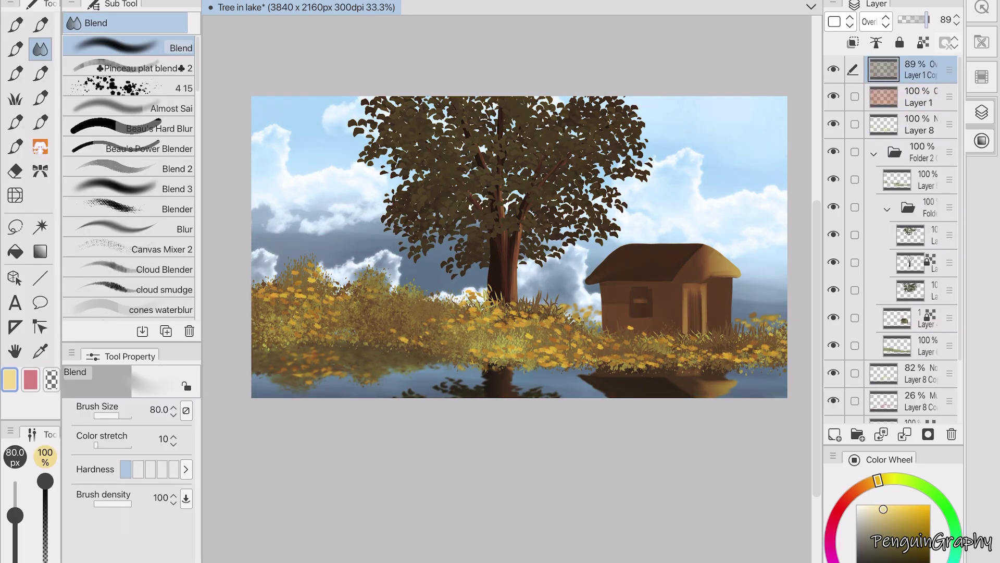
pyautogui.moveTo(927, 19); pyautogui.dragTo(916, 19)
# - Shift the original Overlay Layer 1 to hue 24 and saturation 16
pyautogui.click(917, 96)
pyautogui.hotkey('ctrl', 'u')
pyautogui.press('Tab')
pyautogui.write('-11')
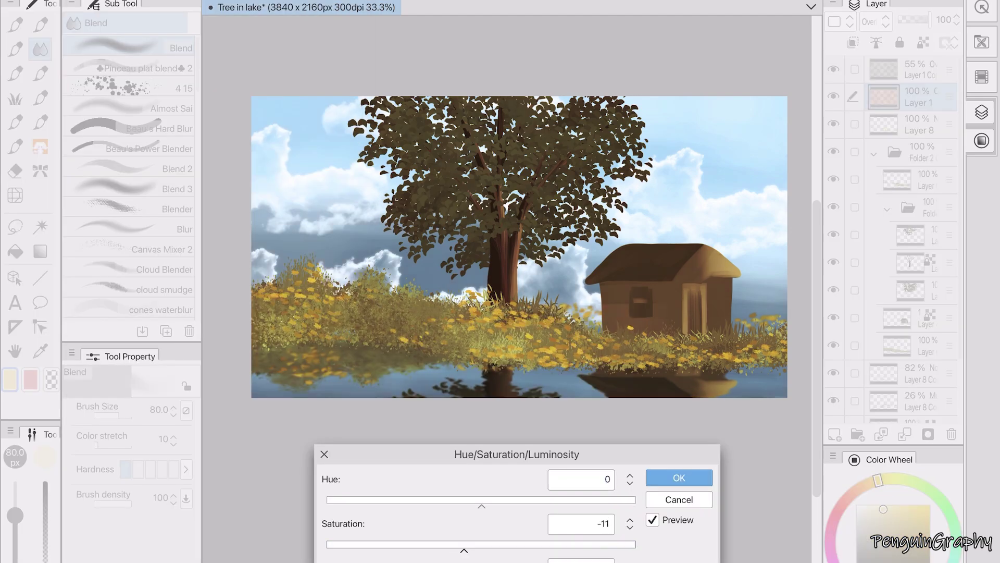
pyautogui.moveTo(464, 544); pyautogui.dragTo(476, 544)
pyautogui.moveTo(482, 500); pyautogui.dragTo(502, 500)
pyautogui.moveTo(476, 544); pyautogui.dragTo(506, 544)
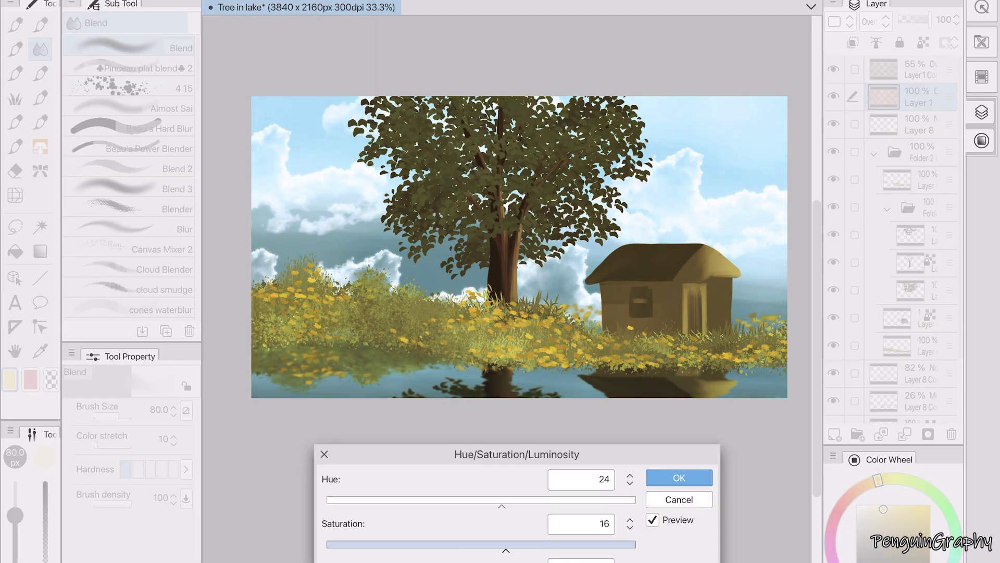